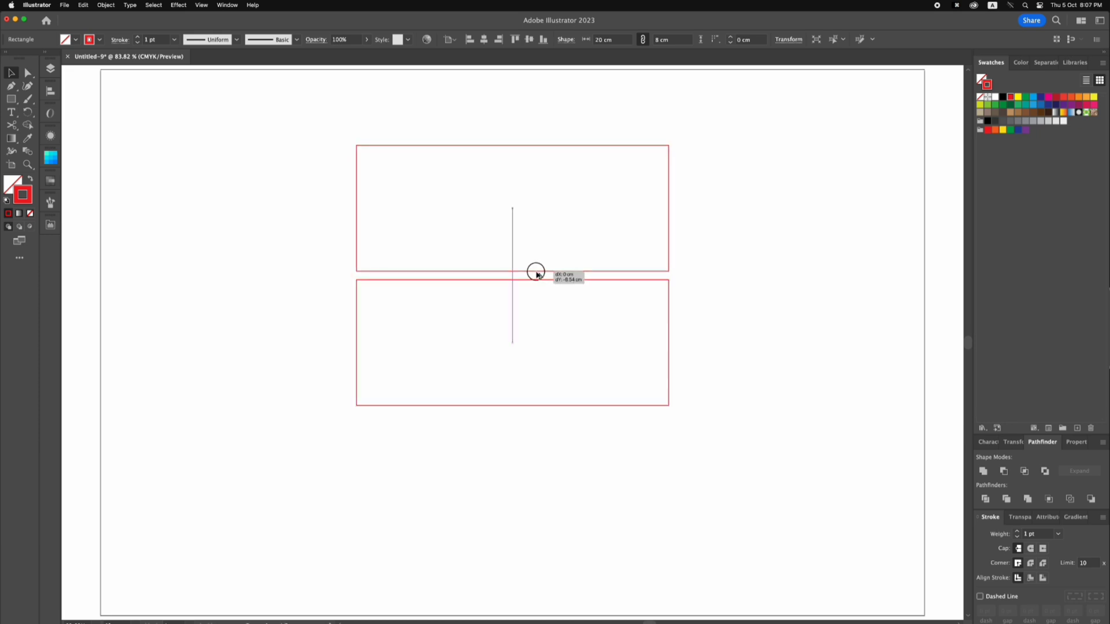
# Set the upper rectangle's height to 5 cm from its bottom edge, and duplicate it directly below the middle rectangle.
pyautogui.click(1012, 443)
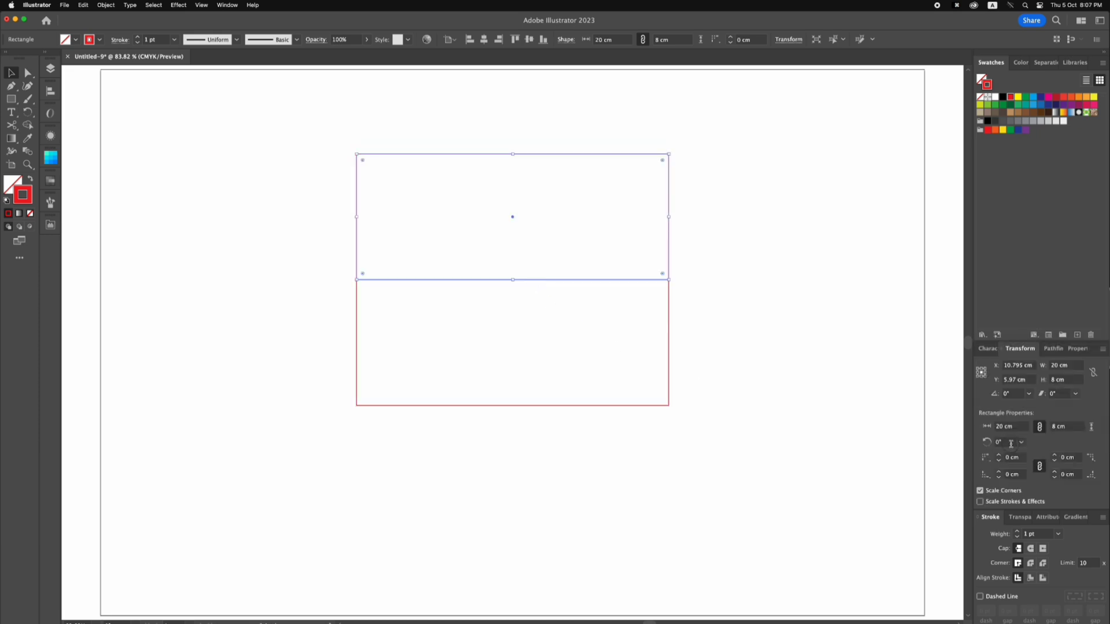
pyautogui.click(1049, 379)
pyautogui.write('5')
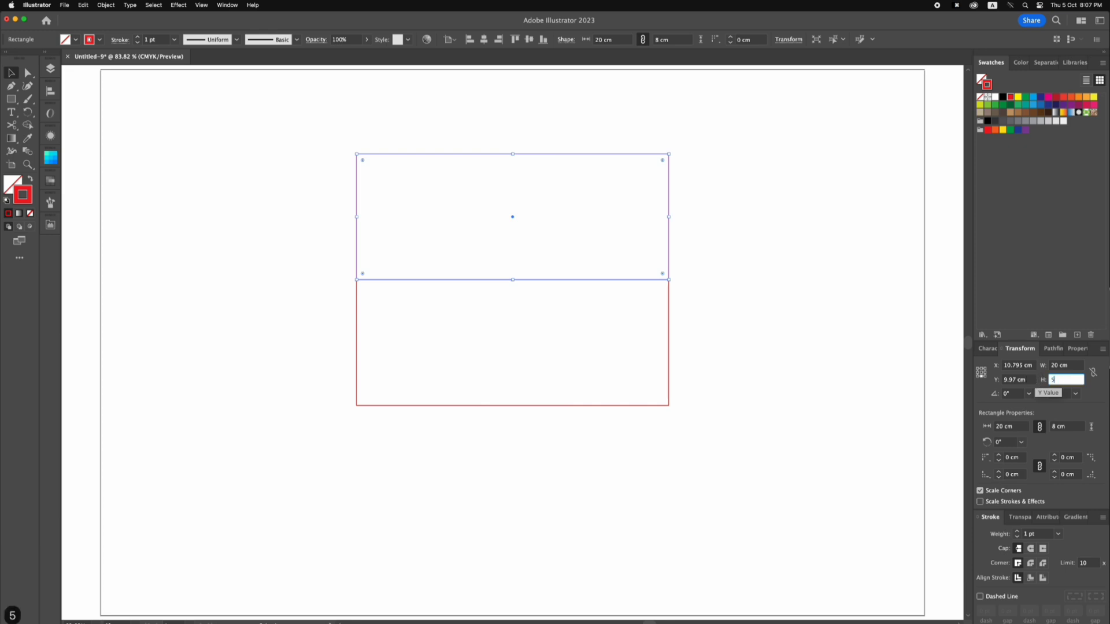
pyautogui.press('Return')
pyautogui.click(798, 327)
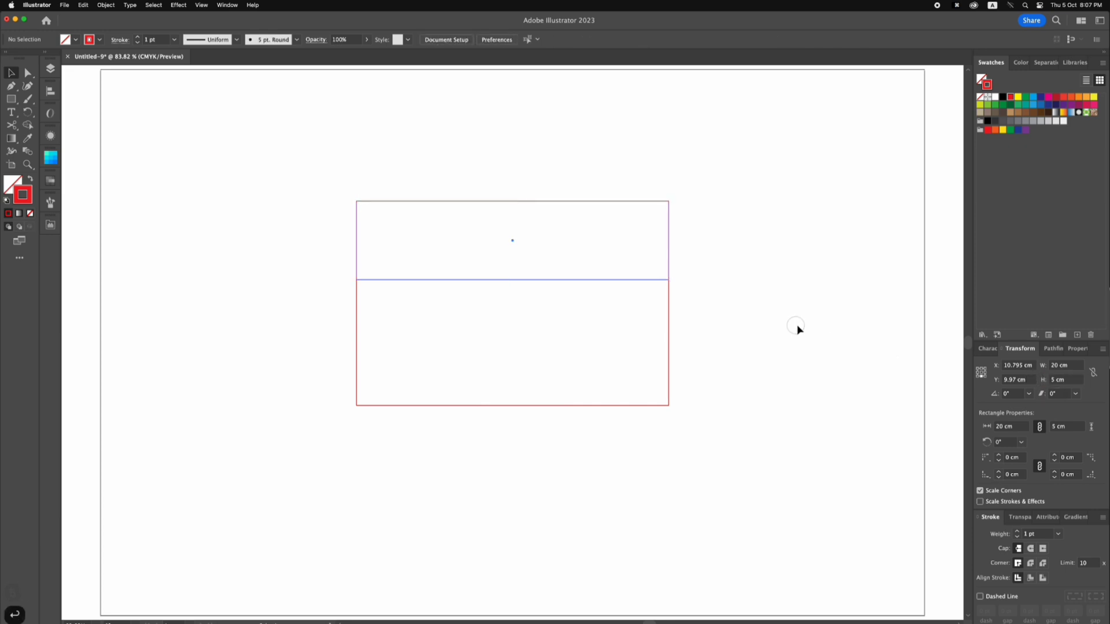
pyautogui.moveTo(564, 202); pyautogui.dragTo(573, 406)
# Duplicate the middle rectangle against its left edge and set the copy's width to 5 cm, keeping the shared edge in place.
pyautogui.moveTo(669, 376); pyautogui.dragTo(356, 342)
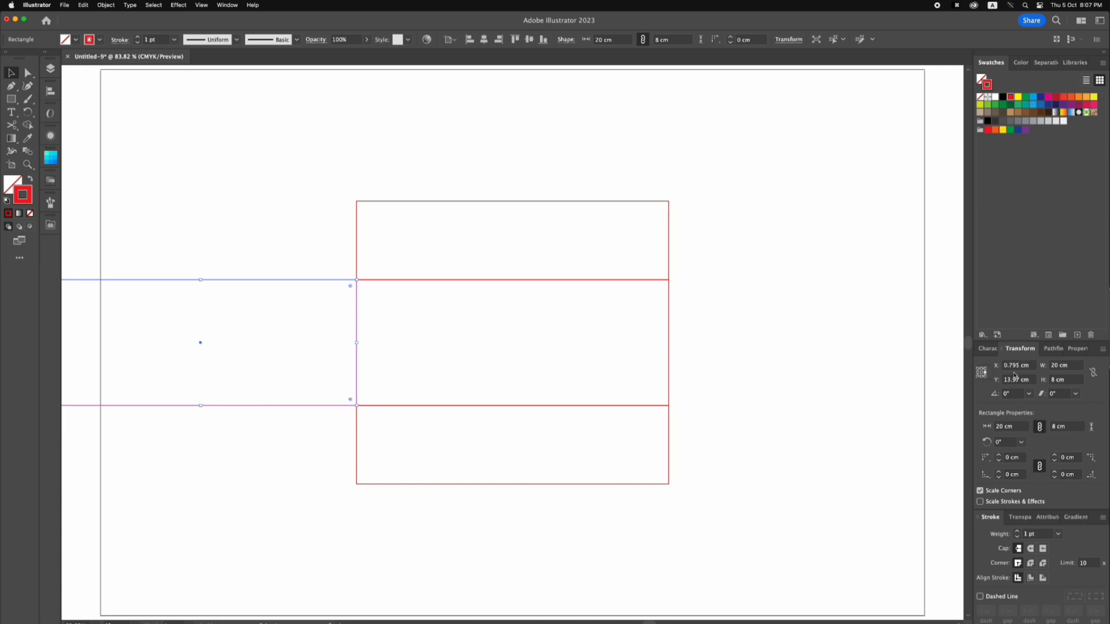
pyautogui.doubleClick(1069, 365)
pyautogui.write('5')
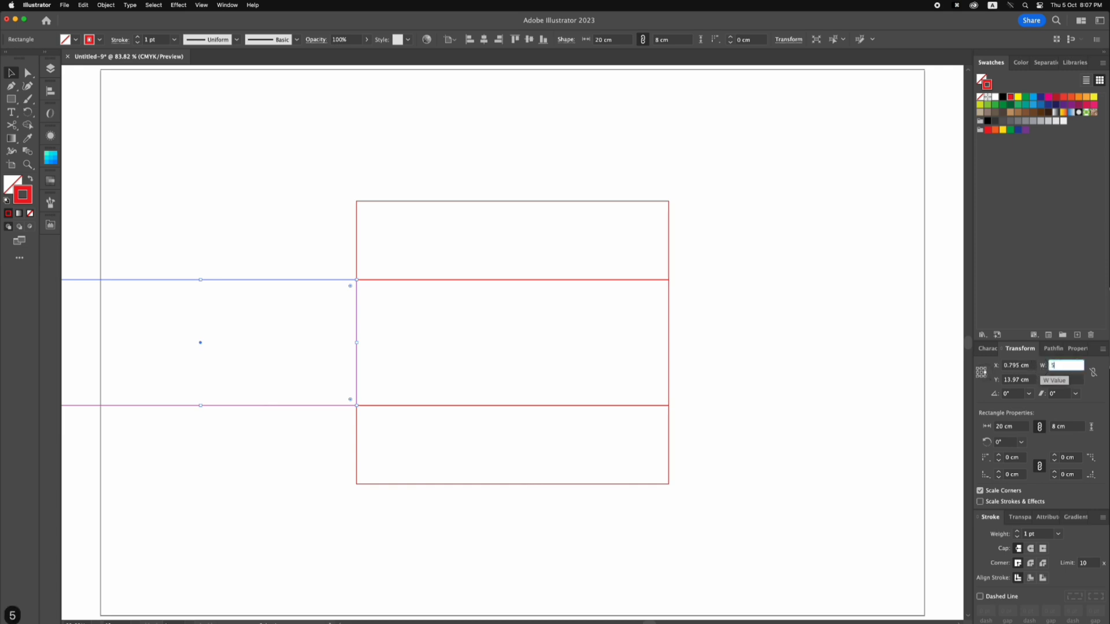
pyautogui.press('Return')
pyautogui.click(680, 374)
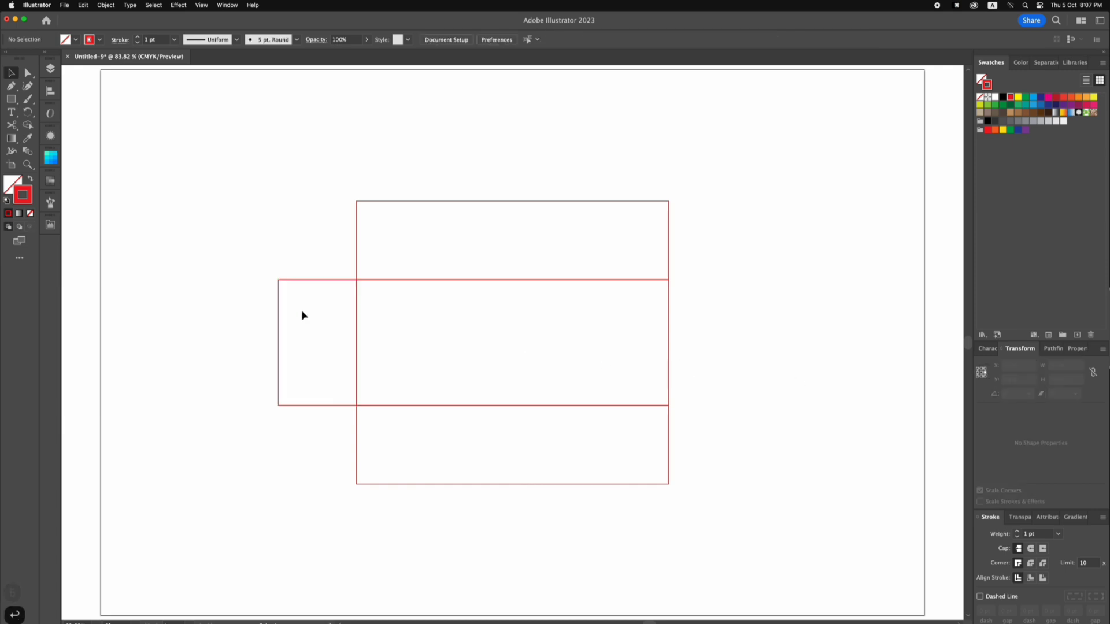
# Duplicate the 5 cm wide side panel twice toward the left, placing the copies edge to edge.
pyautogui.moveTo(278, 310); pyautogui.dragTo(269, 281)
pyautogui.press('space')
pyautogui.click(317, 317)
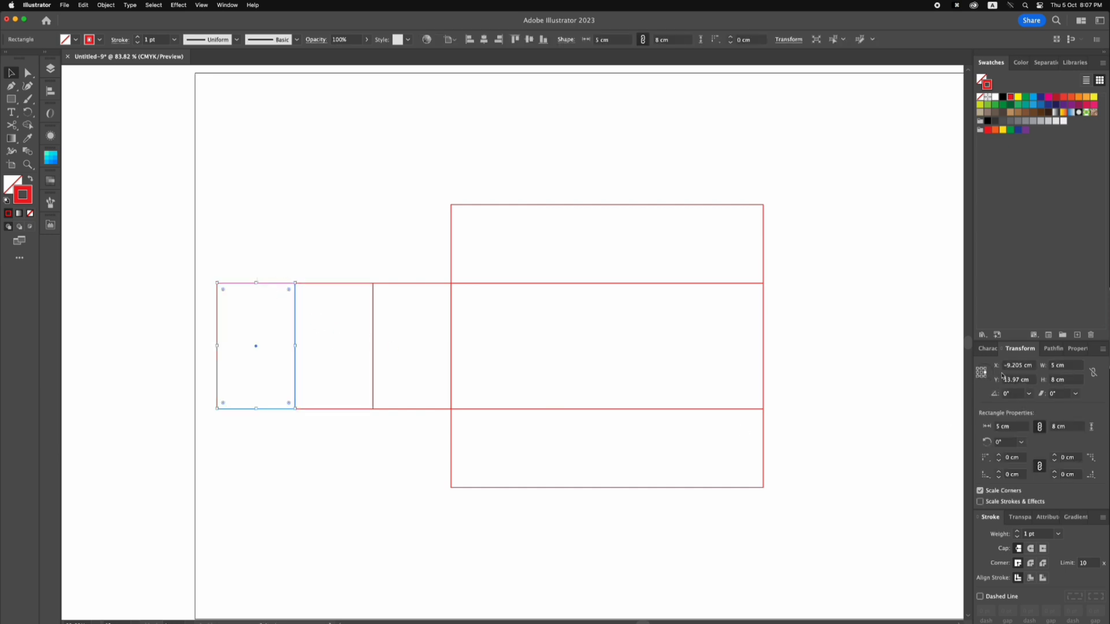
# Resize the leftmost panel copy to a tab 0.3 cm wide and 3.15 cm high, anchored at its right-centre point.
pyautogui.moveTo(1066, 366); pyautogui.dragTo(1027, 365)
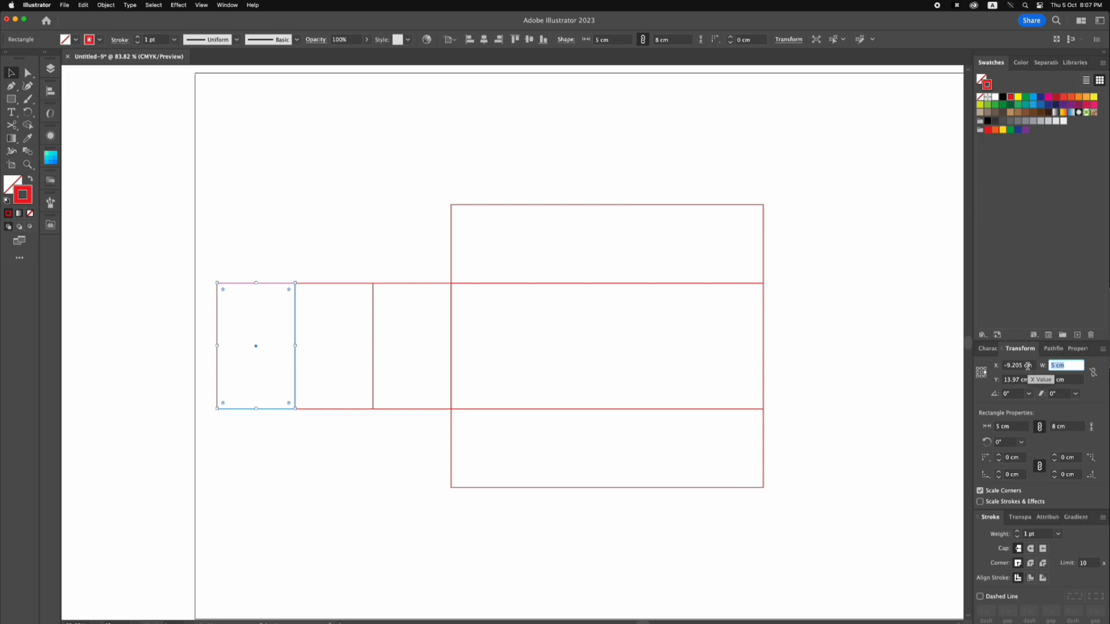
pyautogui.write('0.3')
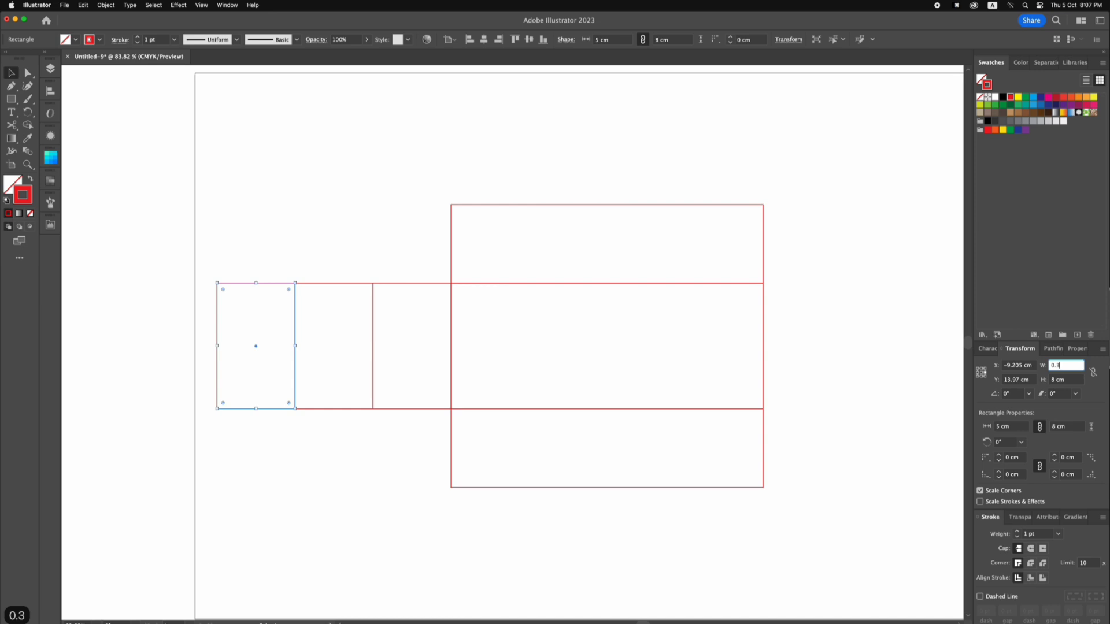
pyautogui.press('Return')
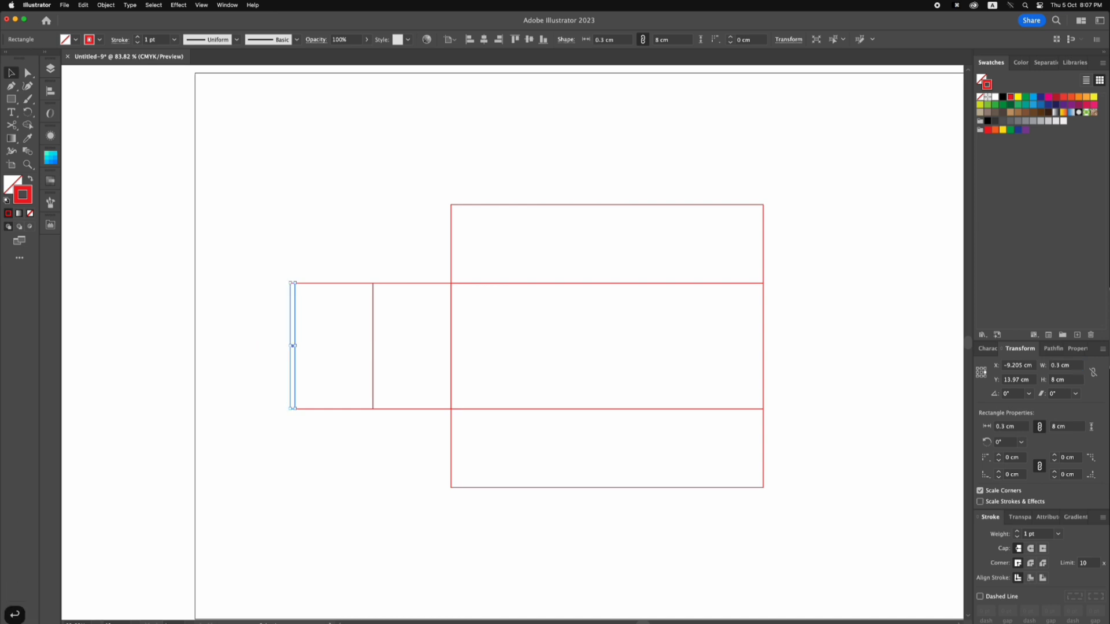
pyautogui.click(1064, 379)
pyautogui.write('3')
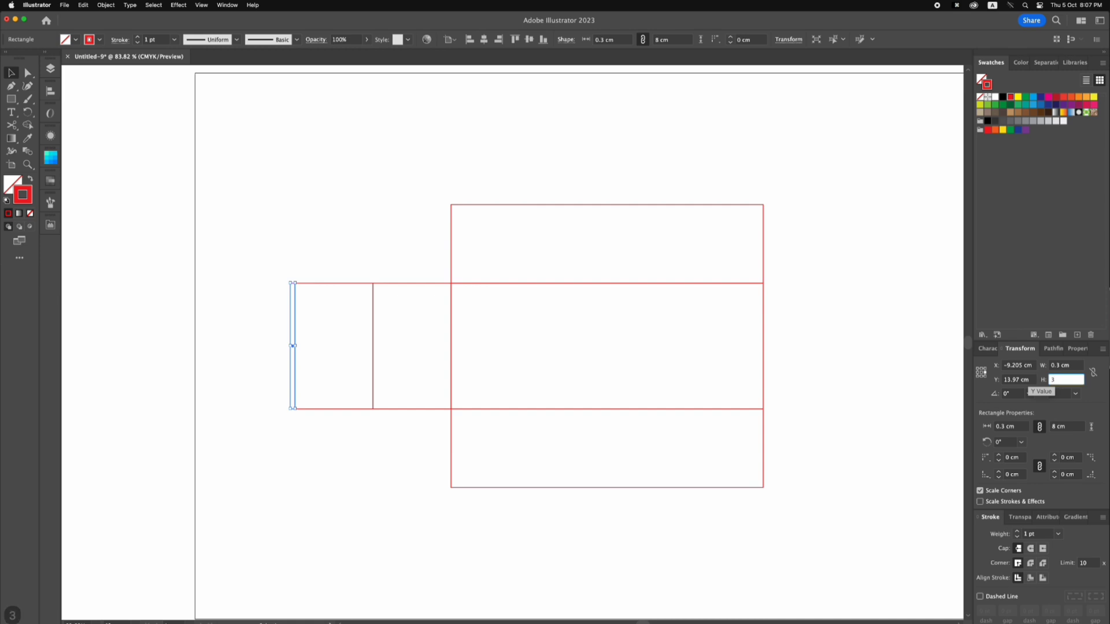
pyautogui.write('.15')
pyautogui.press('Return')
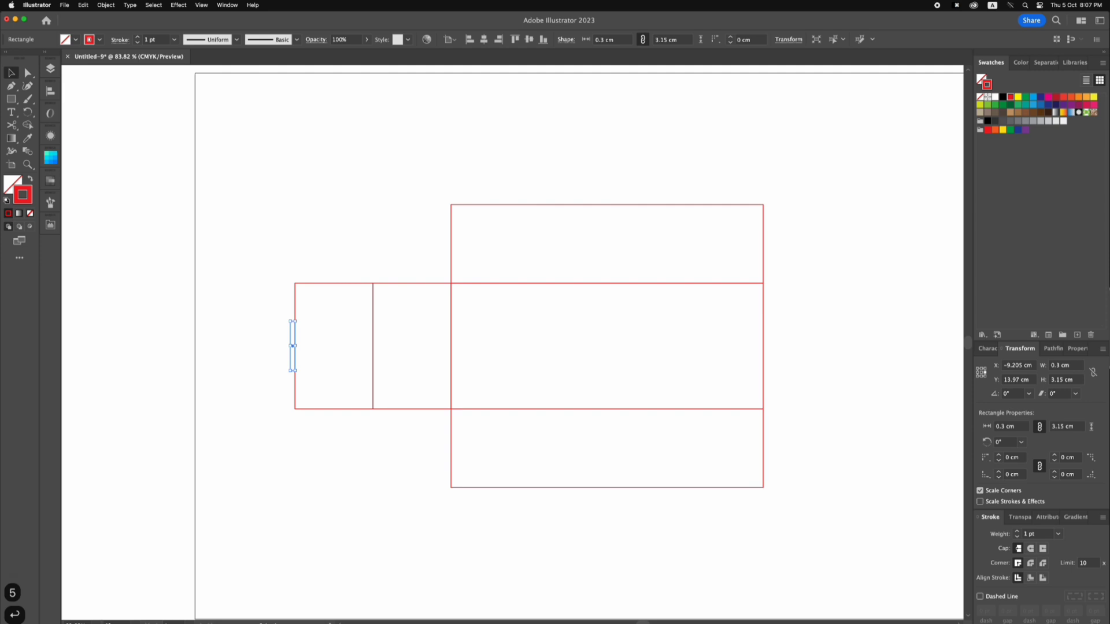
pyautogui.click(344, 258)
# Delete the 5 cm high panel below the main rectangle.
pyautogui.press('z')
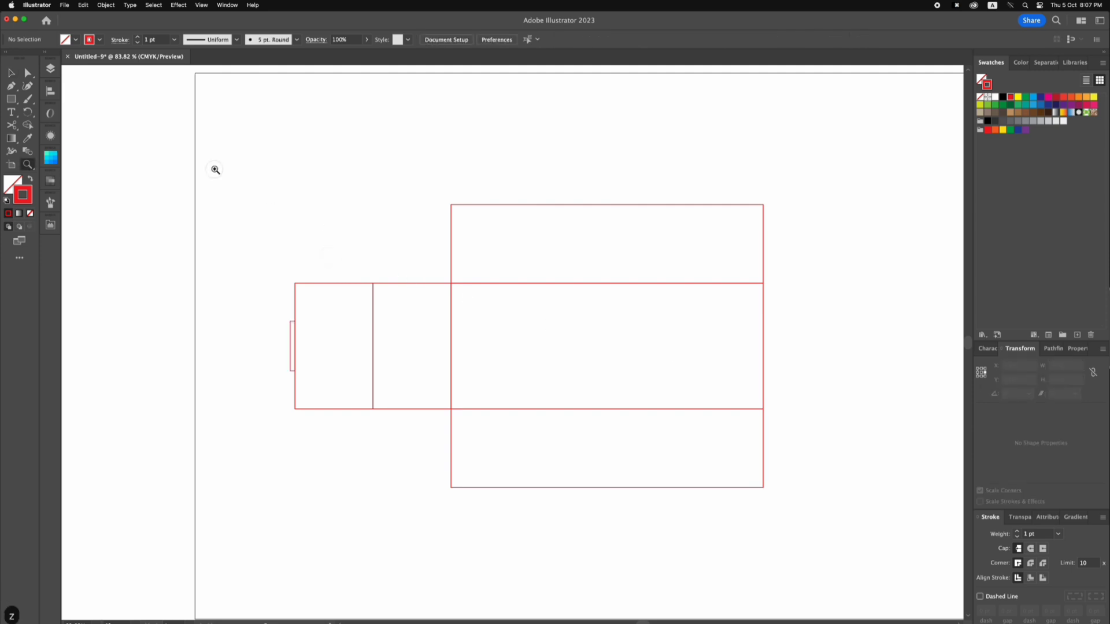
pyautogui.moveTo(215, 169); pyautogui.dragTo(853, 520)
pyautogui.press('v')
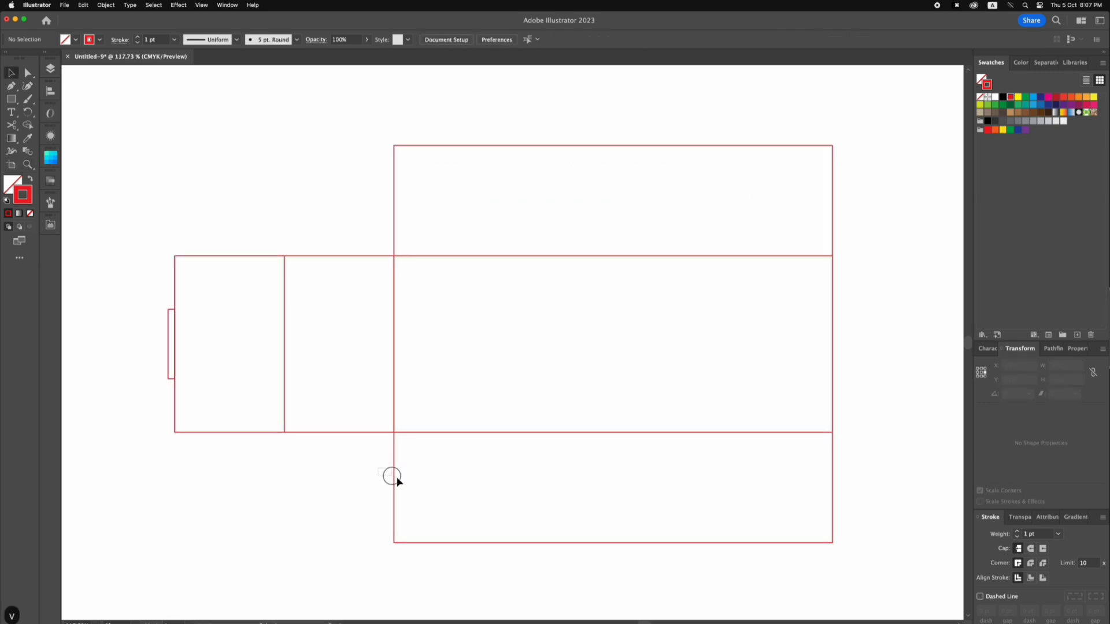
pyautogui.click(397, 478)
pyautogui.press('BackSpace')
pyautogui.moveTo(408, 480); pyautogui.dragTo(425, 491)
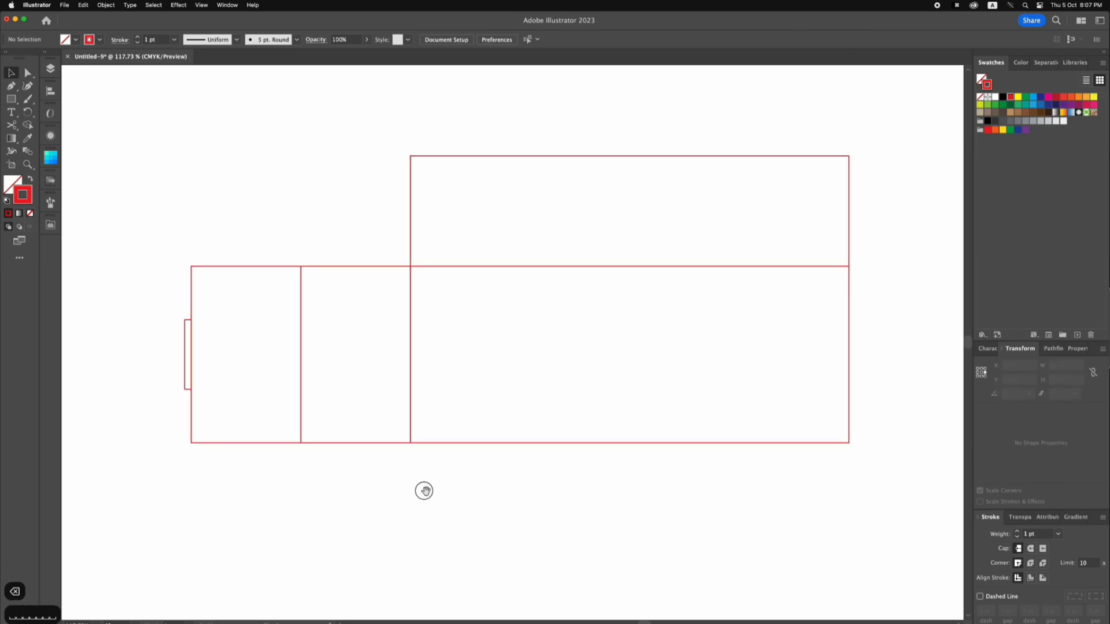
# Set the keyboard increment to 0.1 cm in the general preferences.
pyautogui.press('a')
pyautogui.click(488, 39)
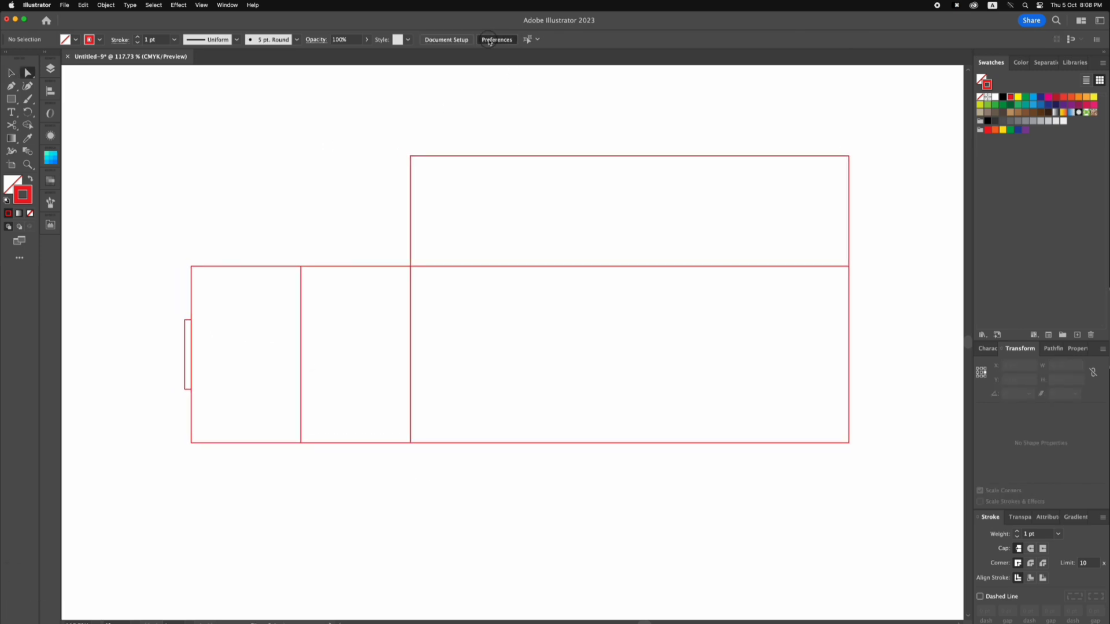
pyautogui.write('0.')
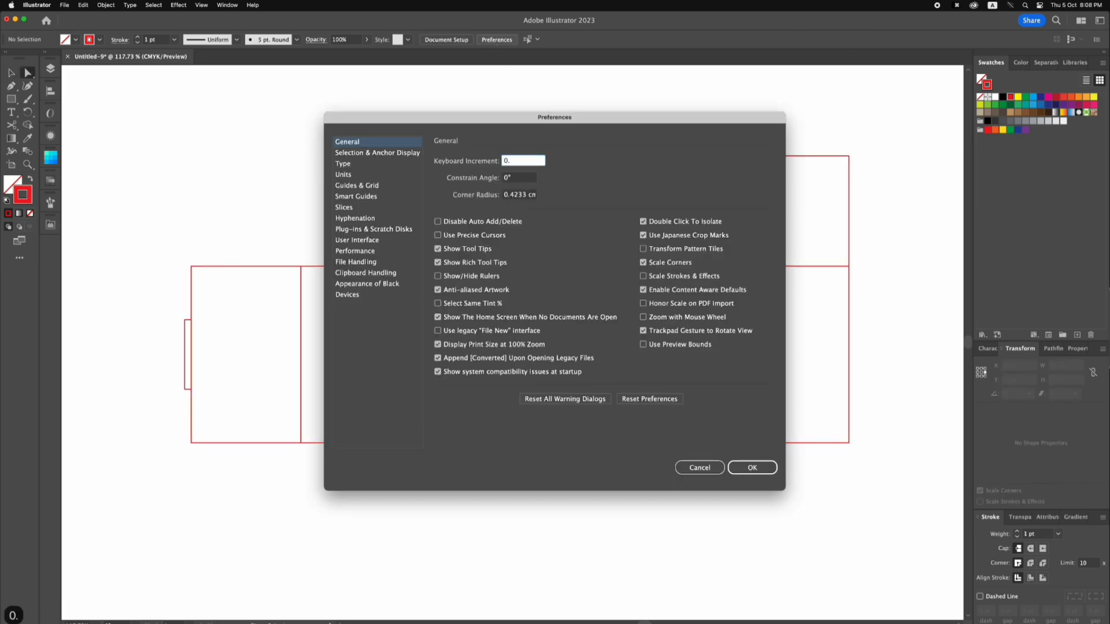
pyautogui.write('1')
pyautogui.press('Return')
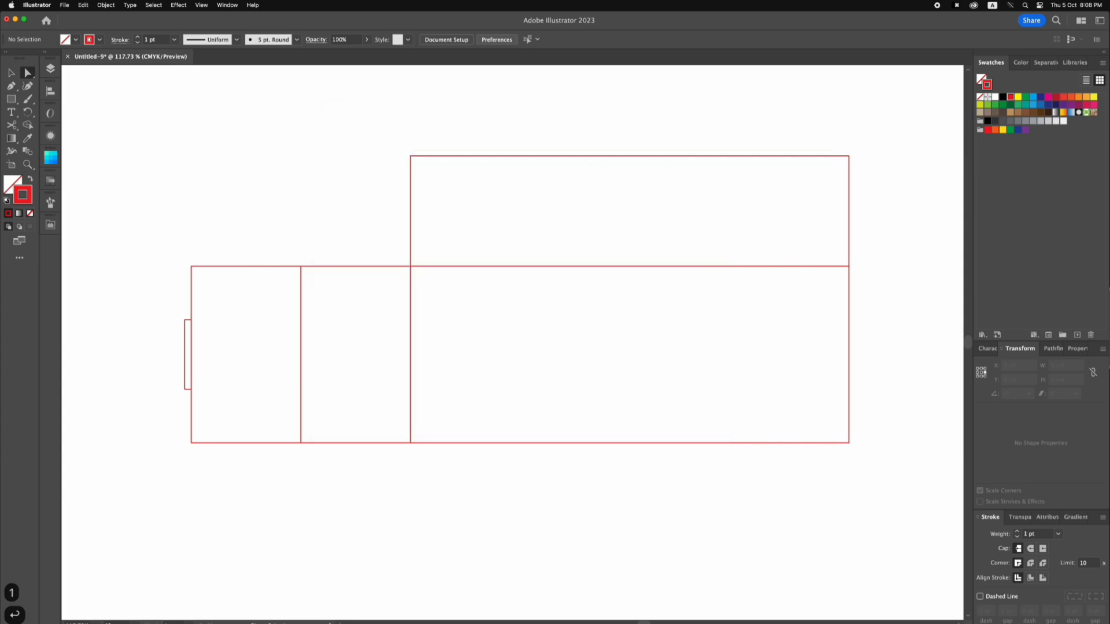
# Taper the small tab by nudging each of its two outer corner points 0.1 cm inward.
pyautogui.click(186, 321)
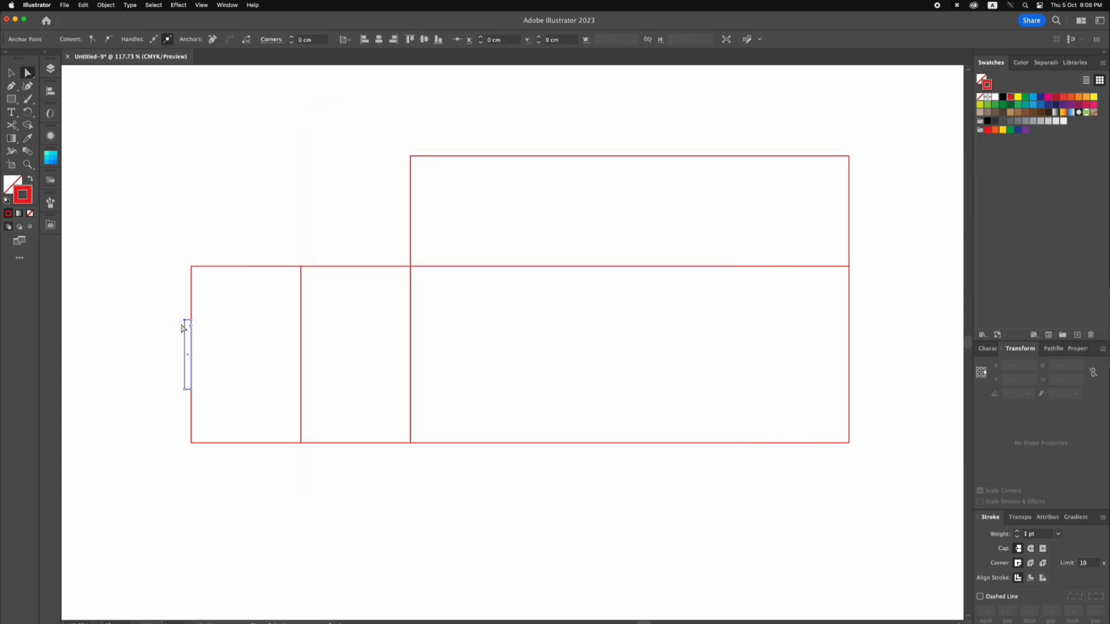
pyautogui.press('Down')
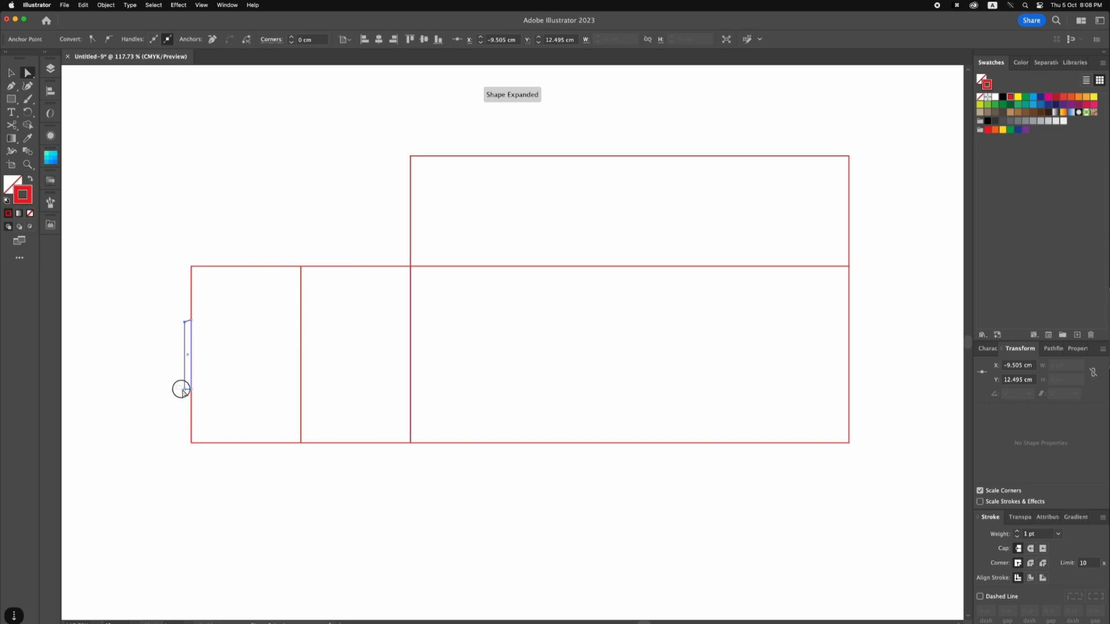
pyautogui.click(171, 399)
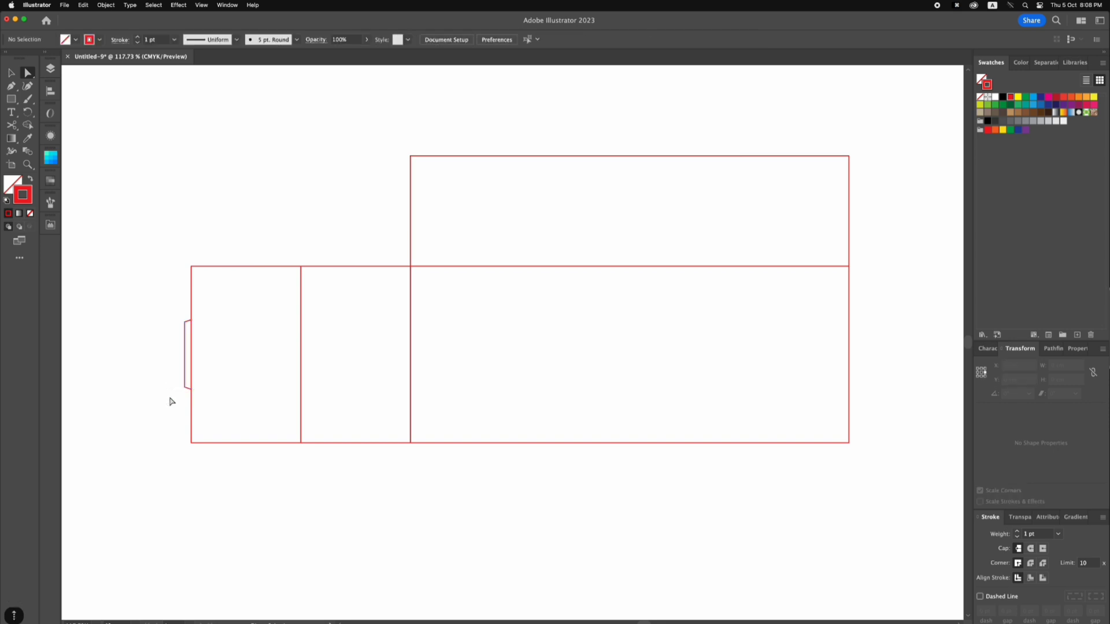
# Copy the tapered tab onto the main rectangle's left edge, centred on that line, and reflect the copy across the vertical axis.
pyautogui.press('v')
pyautogui.moveTo(185, 342); pyautogui.dragTo(407, 336)
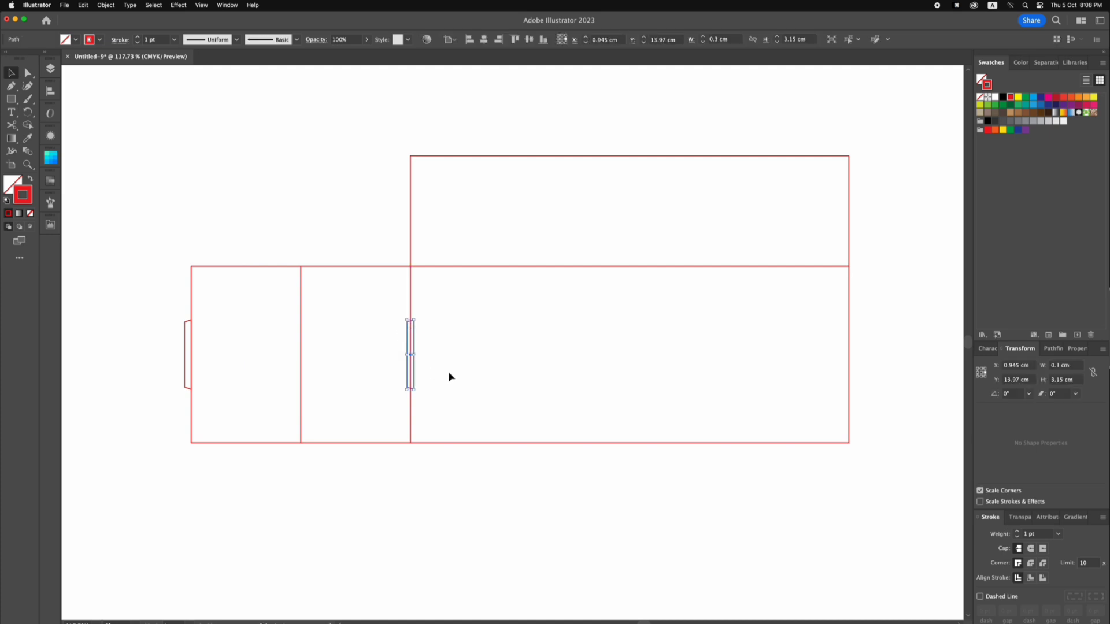
pyautogui.rightClick(408, 330)
pyautogui.moveTo(442, 549)
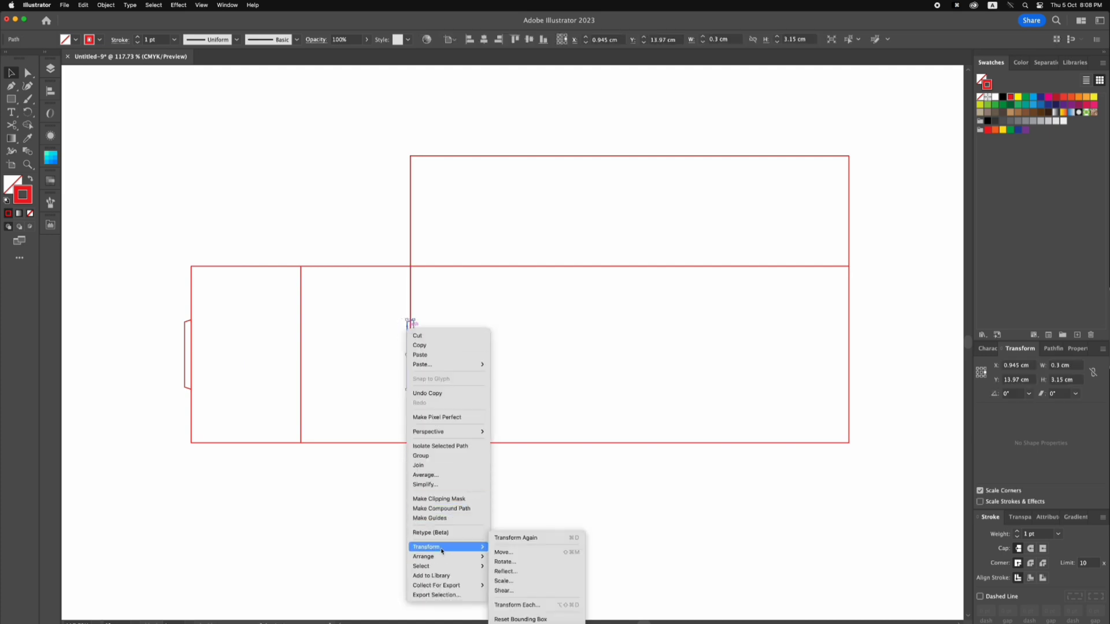
pyautogui.click(502, 572)
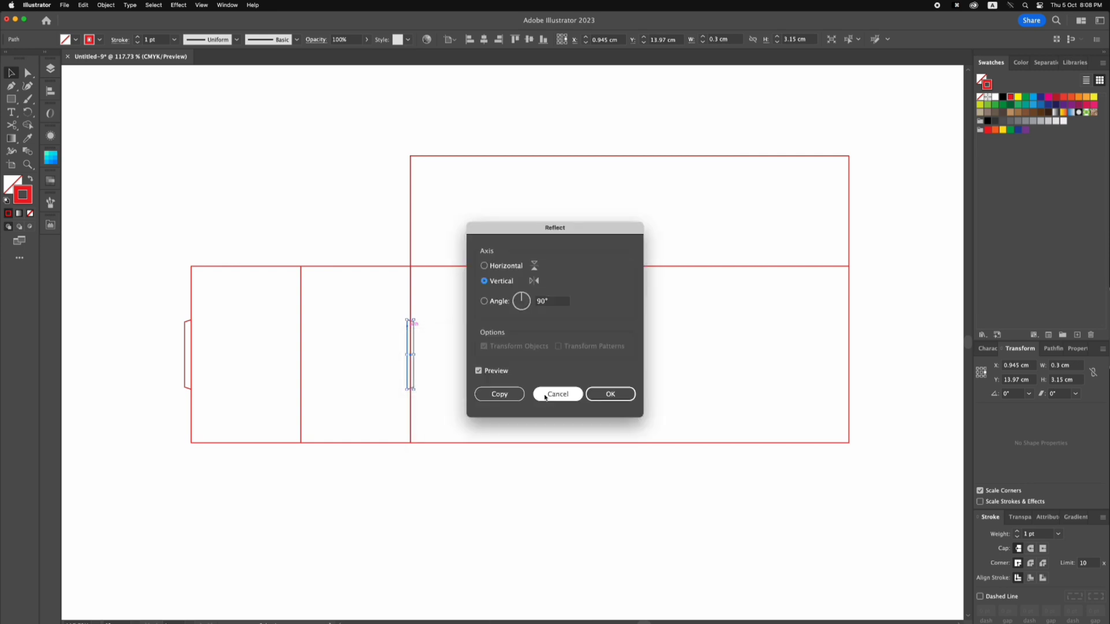
pyautogui.click(599, 398)
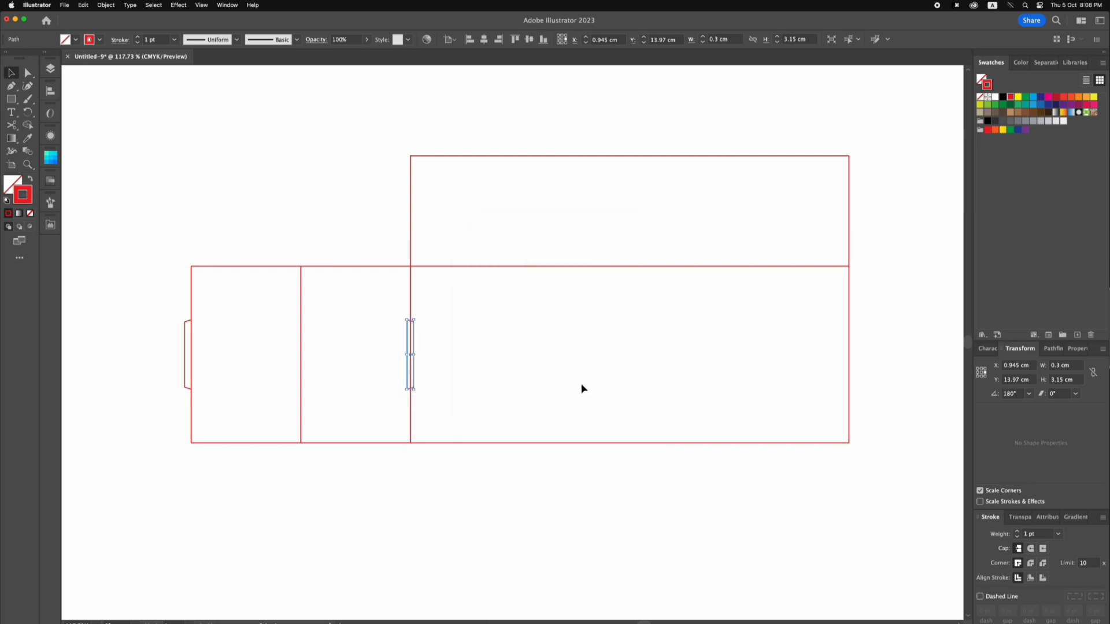
pyautogui.click(582, 387)
# Unite the original tapered tab with the outermost side panel into one shape.
pyautogui.click(193, 323)
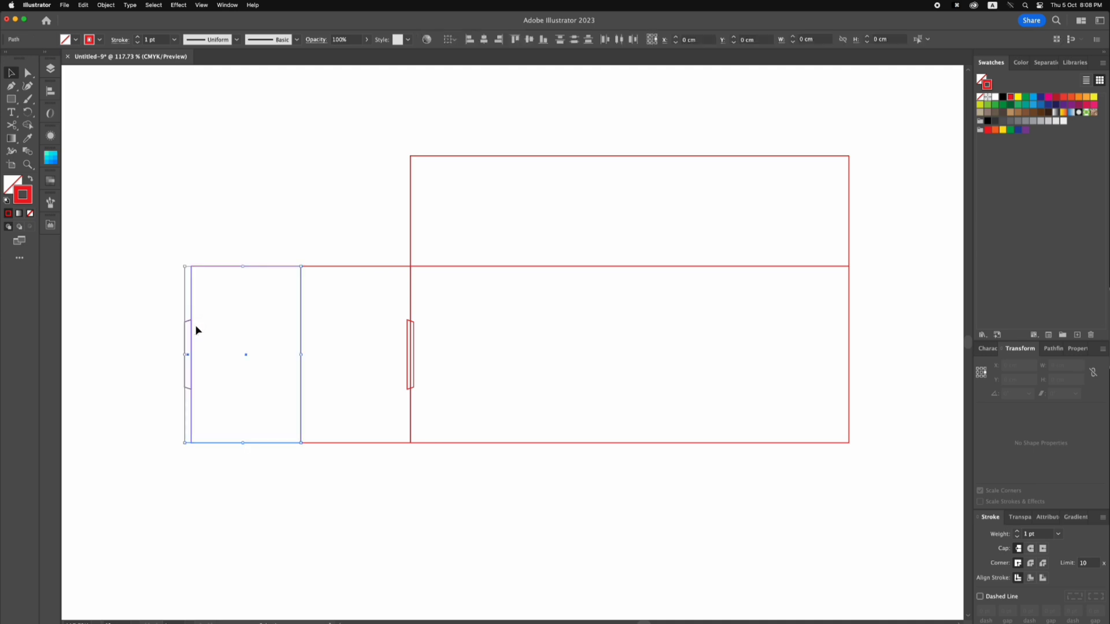
pyautogui.click(1053, 348)
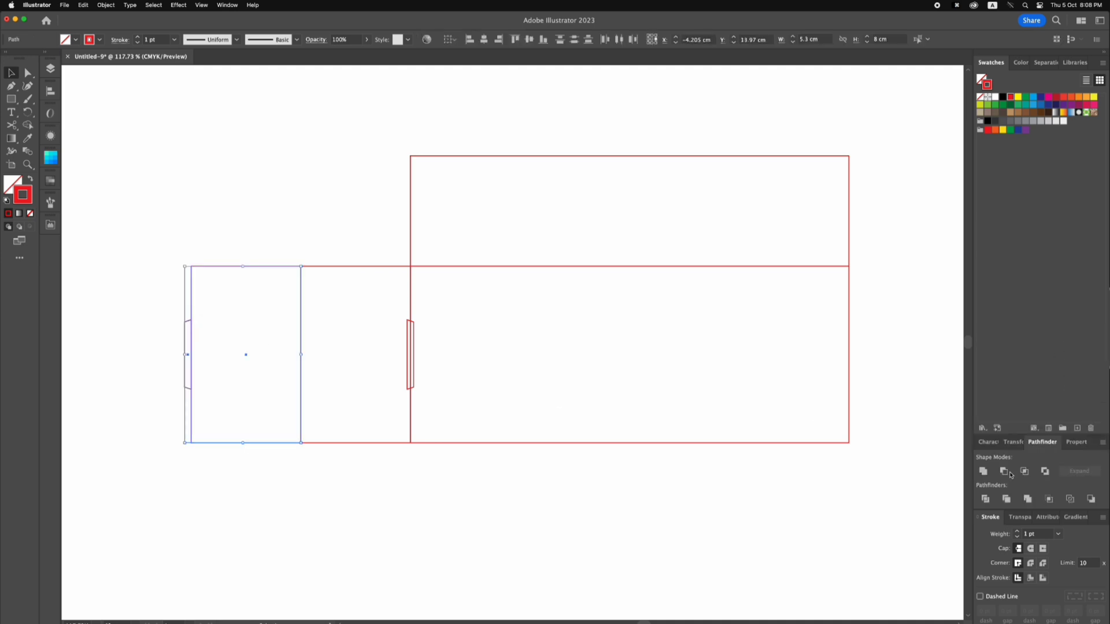
pyautogui.click(982, 473)
# Delete the long left segment of the reflected tab copy, leaving its outline open on that side.
pyautogui.press('z')
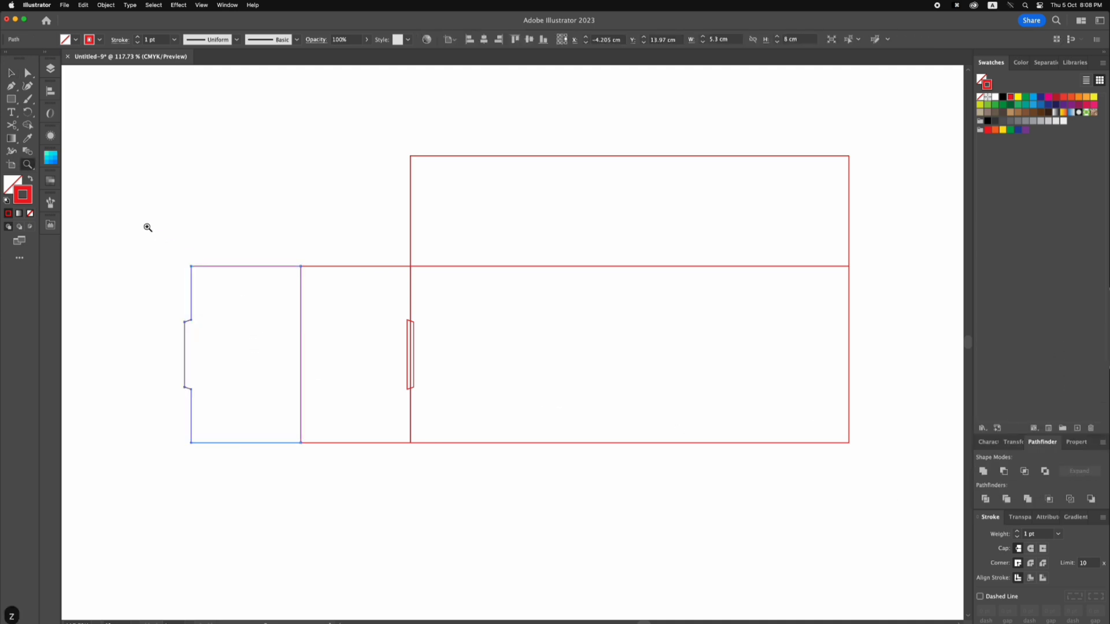
pyautogui.moveTo(148, 227); pyautogui.dragTo(619, 483)
pyautogui.press('v')
pyautogui.click(619, 334)
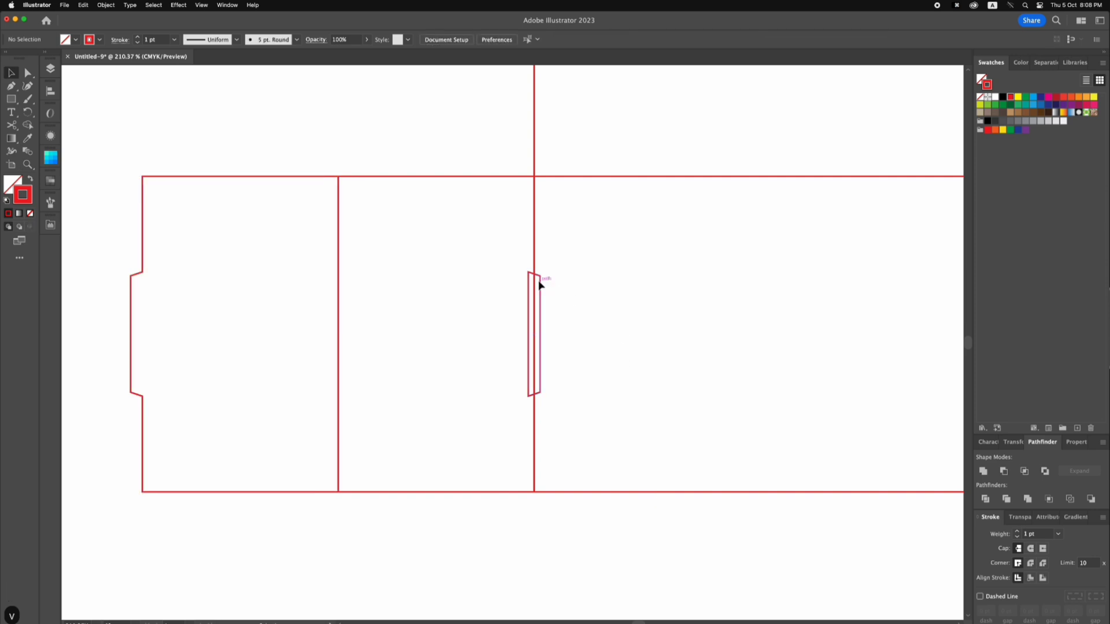
pyautogui.click(27, 71)
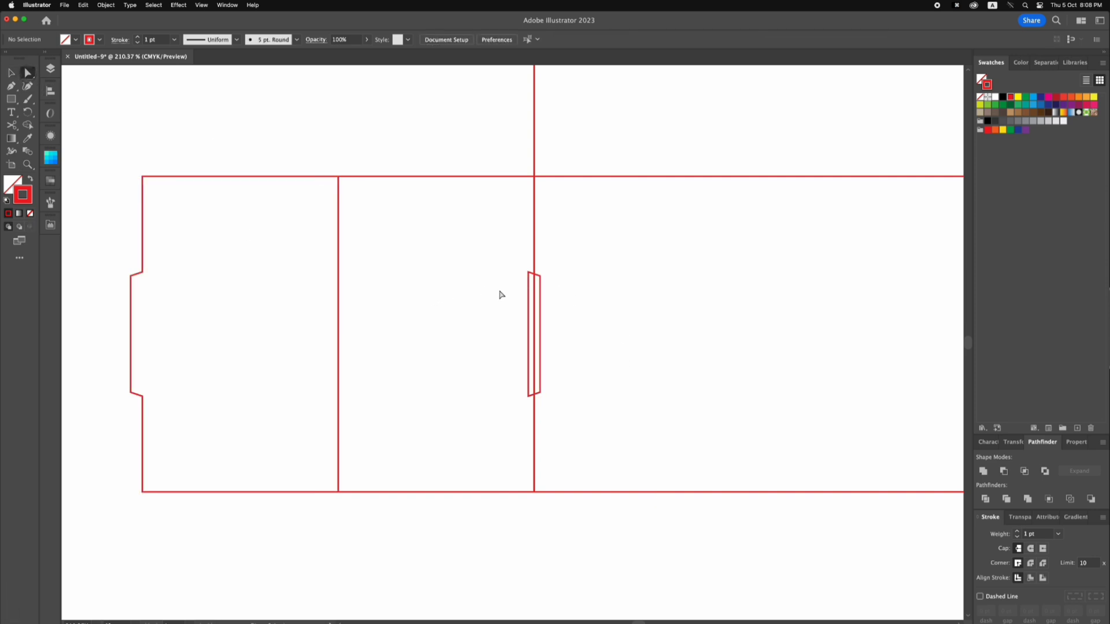
pyautogui.click(527, 302)
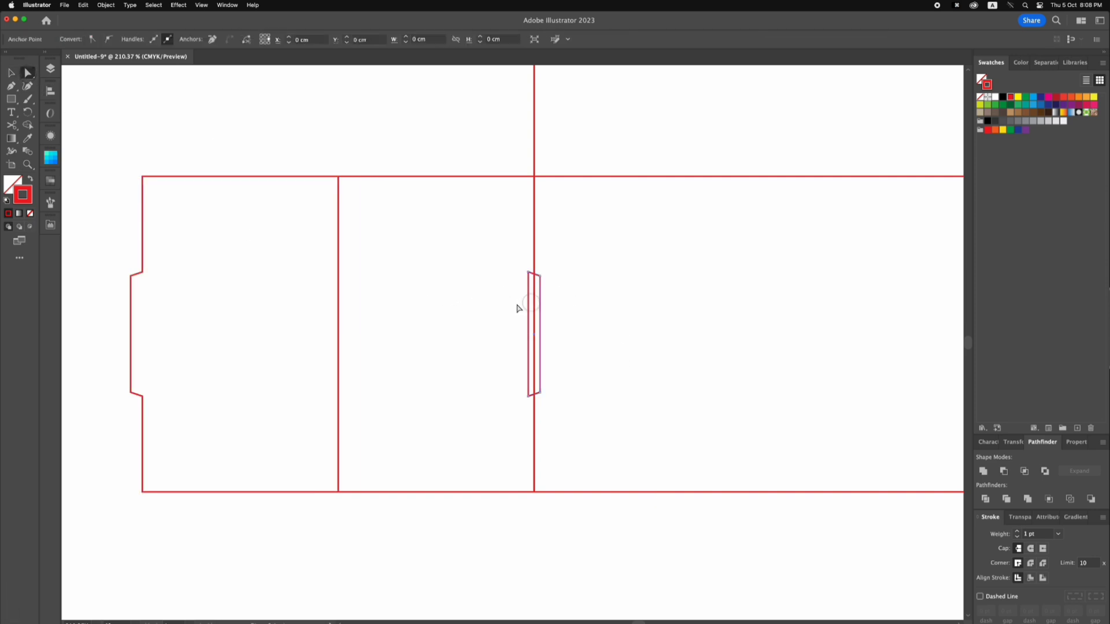
pyautogui.press('BackSpace')
pyautogui.press('v')
pyautogui.click(469, 317)
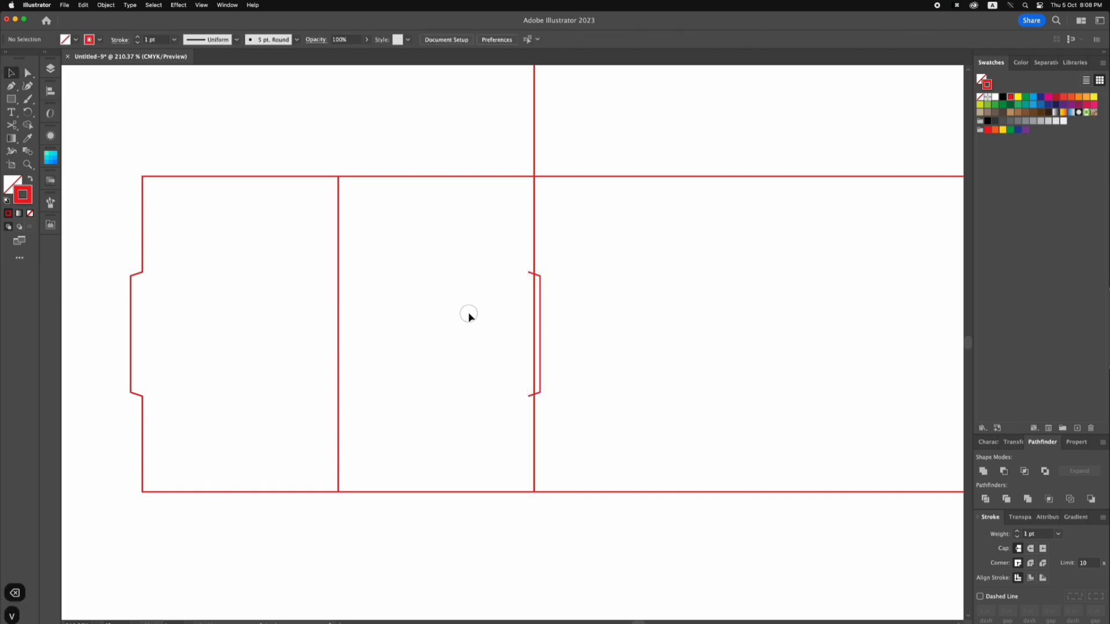
# Set the height of the open tab-slot outline on the main rectangle's left edge to 3 cm.
pyautogui.click(543, 316)
pyautogui.moveTo(575, 317); pyautogui.dragTo(542, 315)
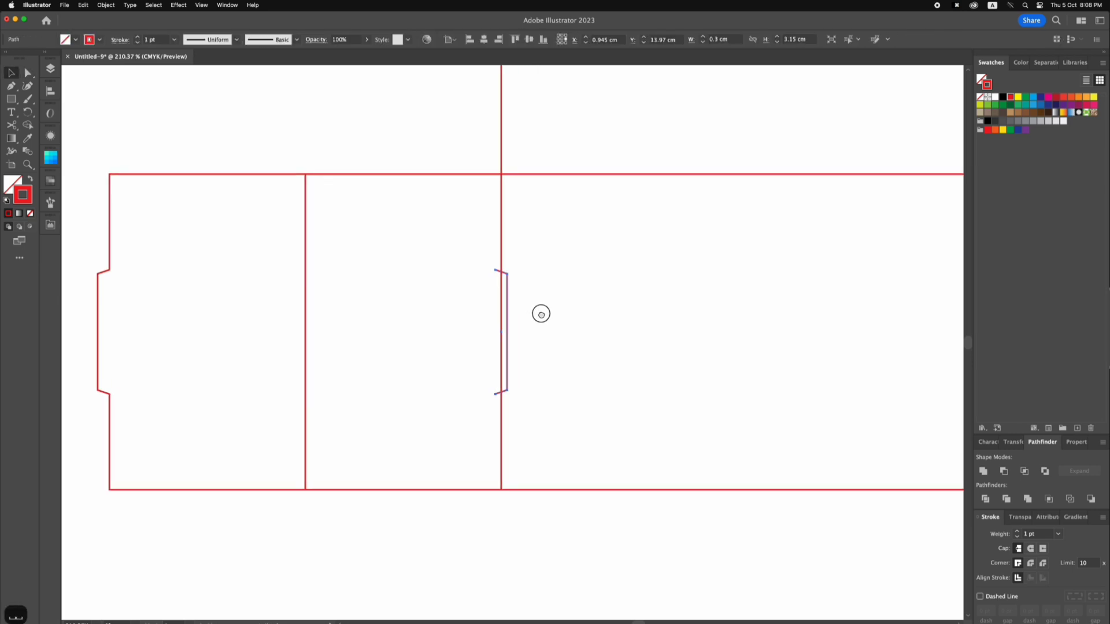
pyautogui.click(1012, 443)
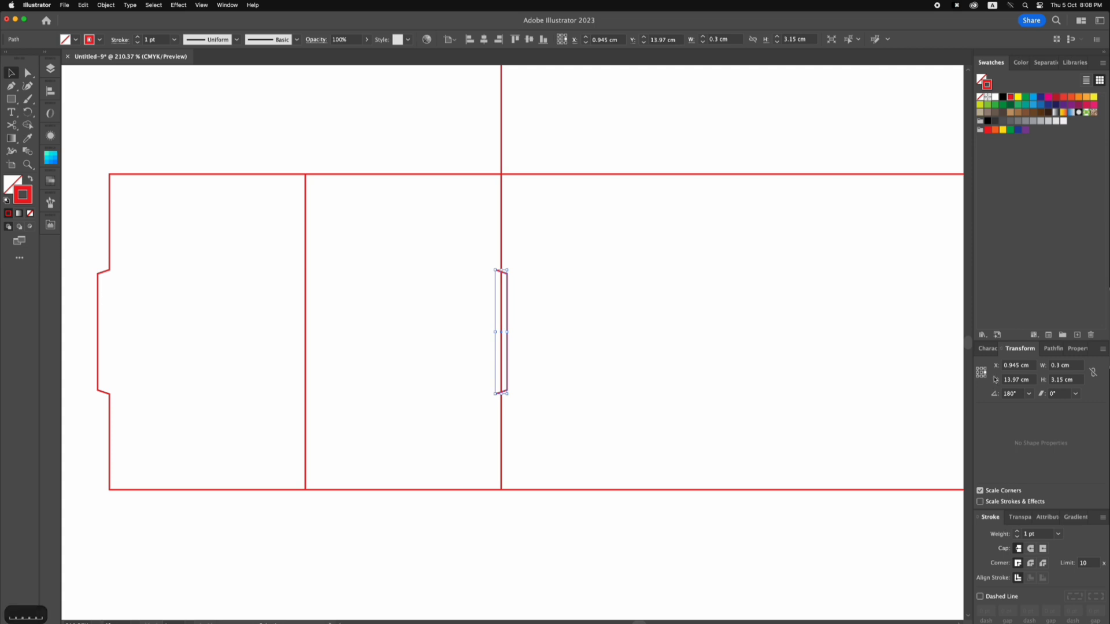
pyautogui.click(1044, 380)
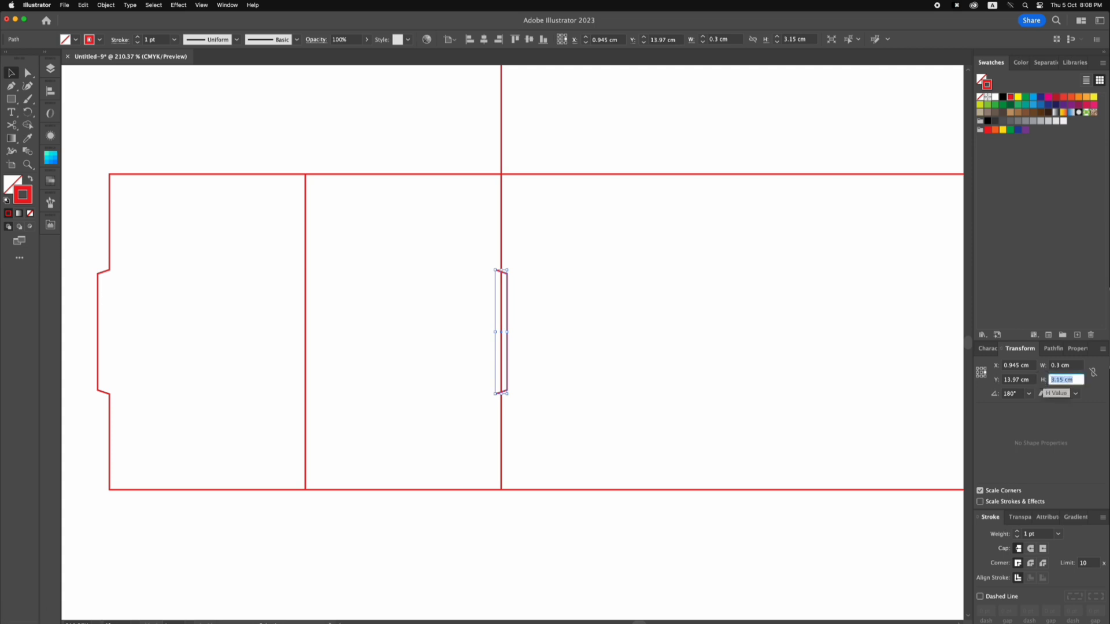
pyautogui.write('3')
pyautogui.press('Return')
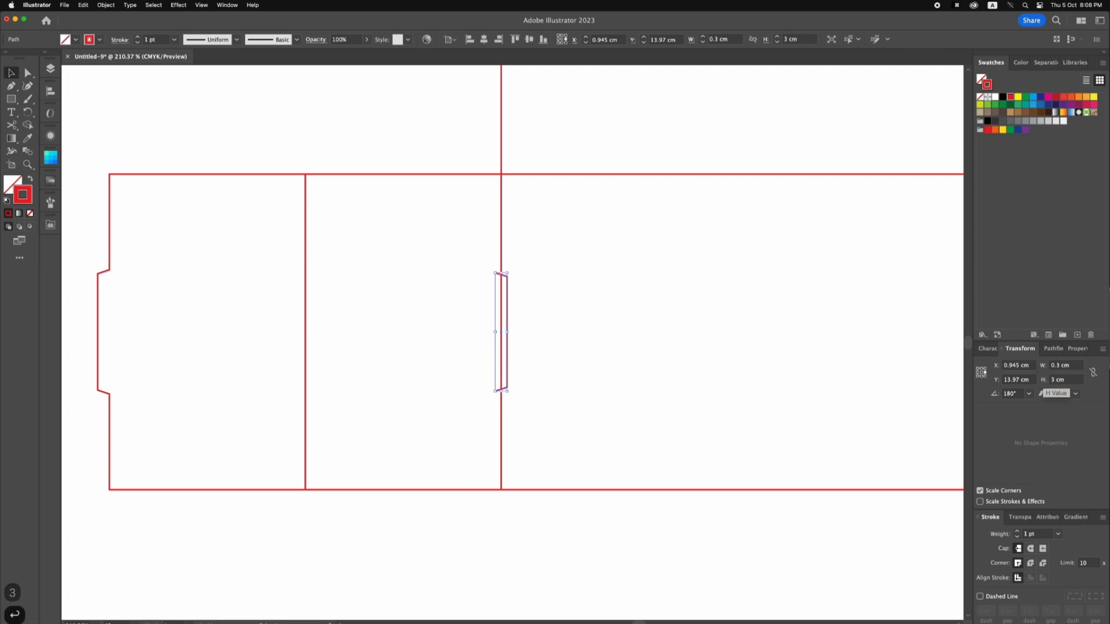
pyautogui.click(661, 317)
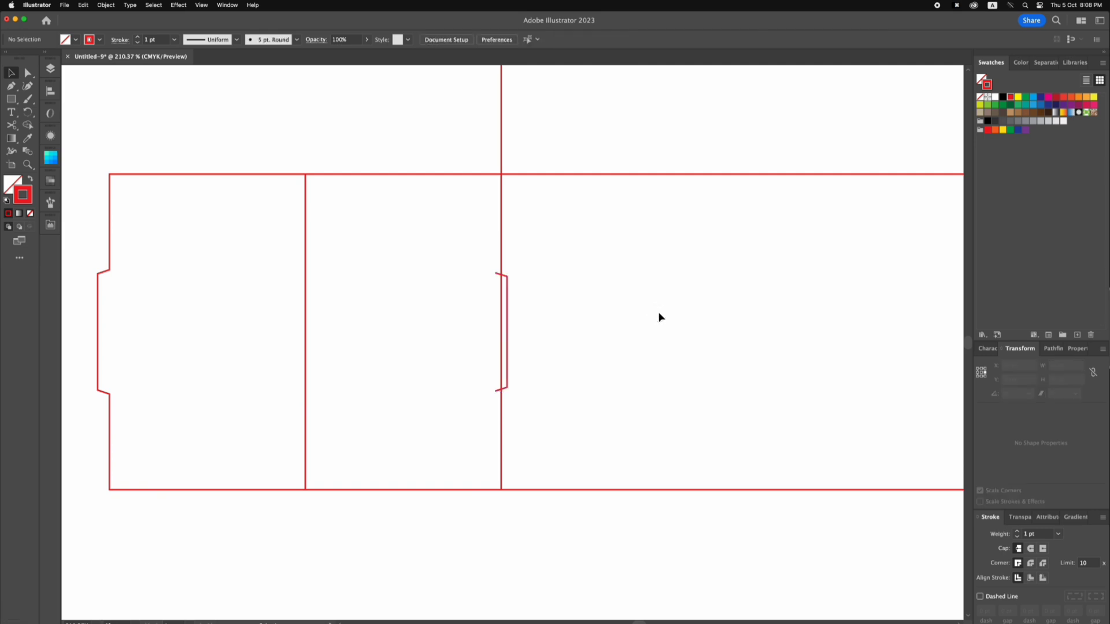
# Copy the two left side panels, including the tabbed outer one, against the main rectangle's right edge.
pyautogui.press('super+minus')
pyautogui.press('super+minus')
pyautogui.press('super+minus')
pyautogui.press('super+minus')
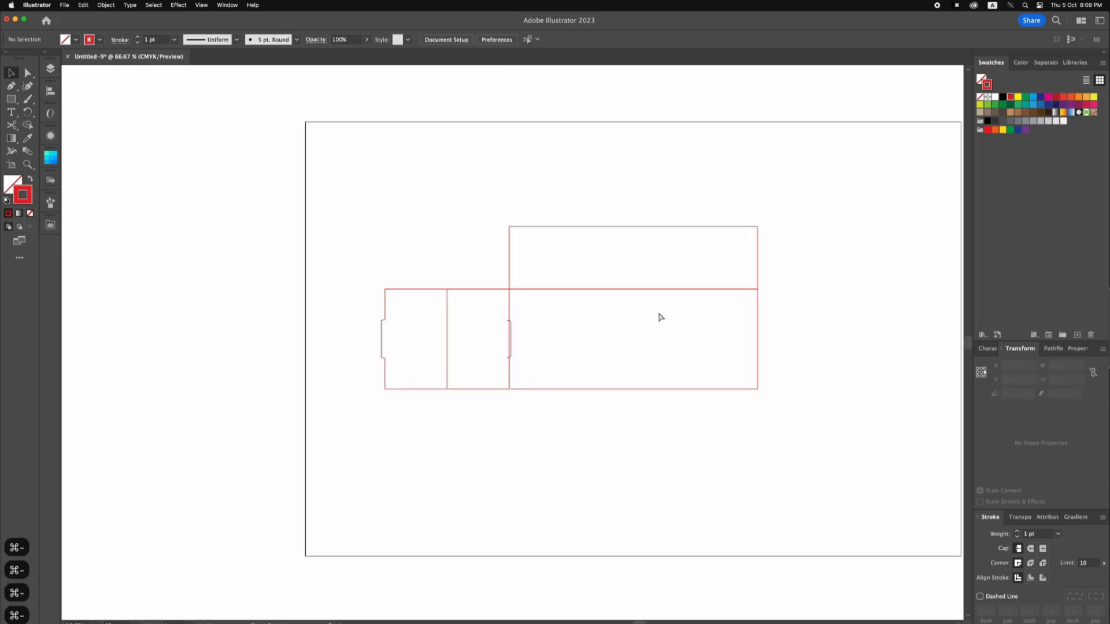
pyautogui.press('space')
pyautogui.moveTo(558, 280); pyautogui.dragTo(495, 276)
pyautogui.press('z')
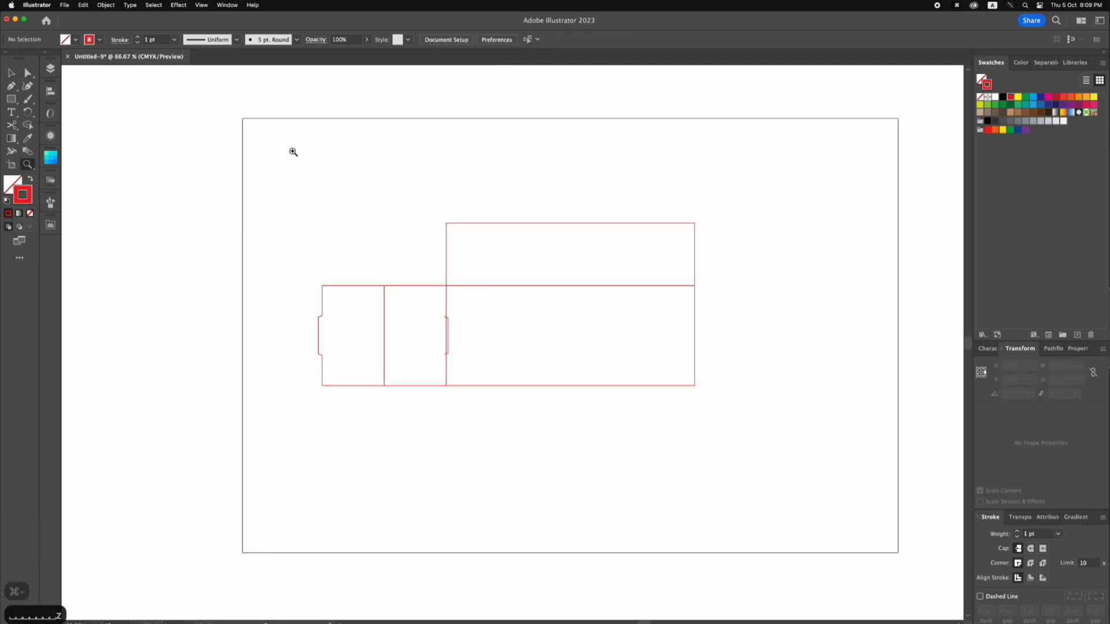
pyautogui.moveTo(252, 129); pyautogui.dragTo(529, 282)
pyautogui.press('v')
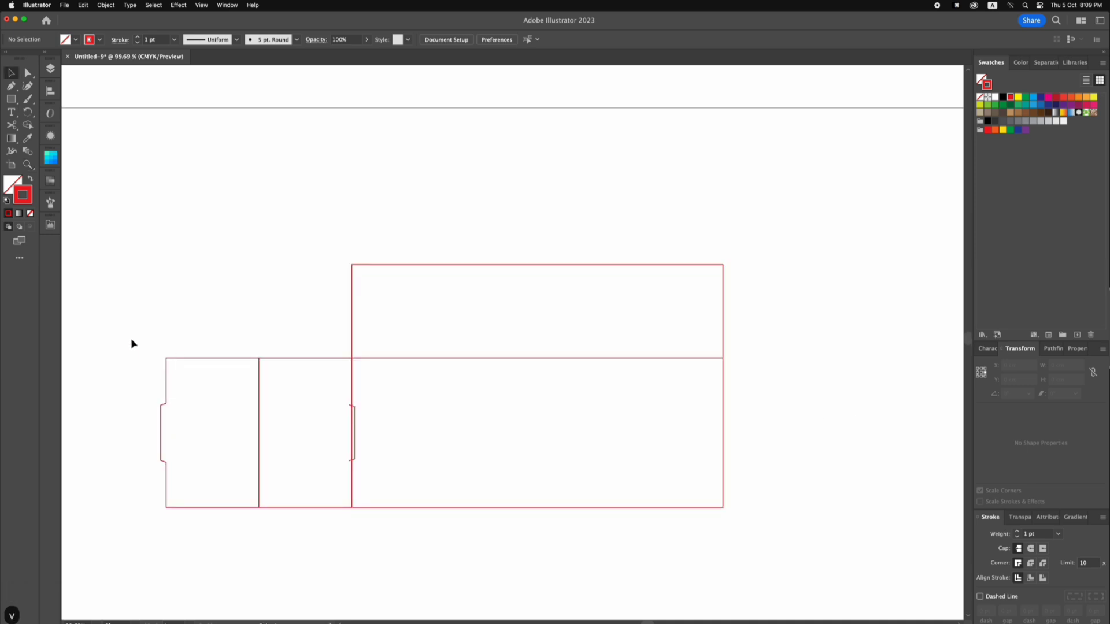
pyautogui.moveTo(131, 339); pyautogui.dragTo(729, 374)
pyautogui.press('space')
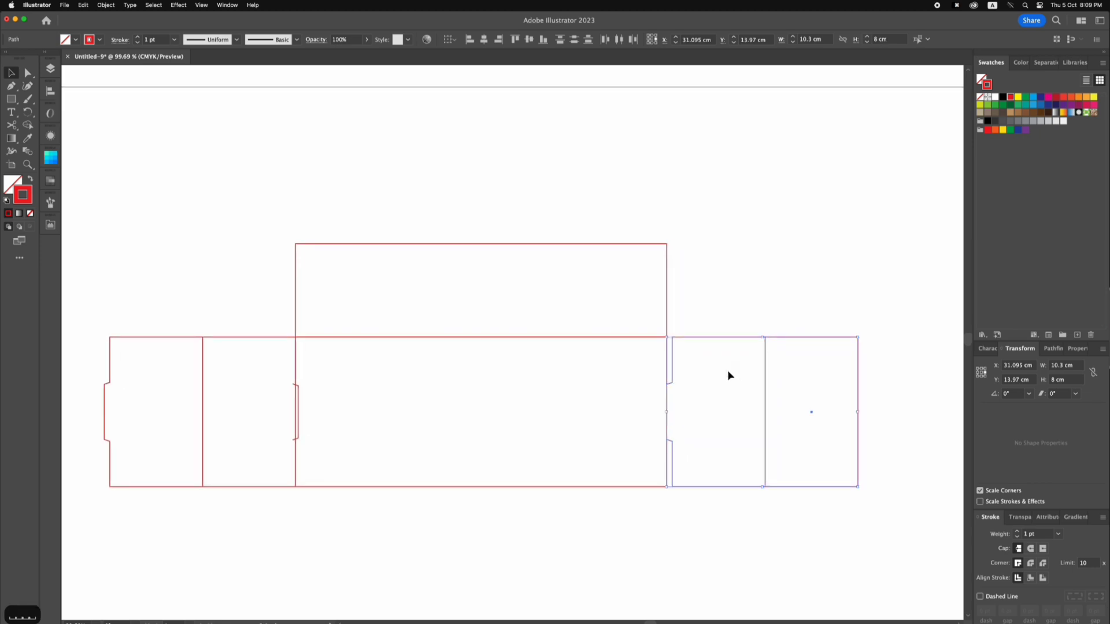
# Reflect the copied side panels across the vertical axis so the tab faces outward.
pyautogui.rightClick(728, 372)
pyautogui.moveTo(768, 567)
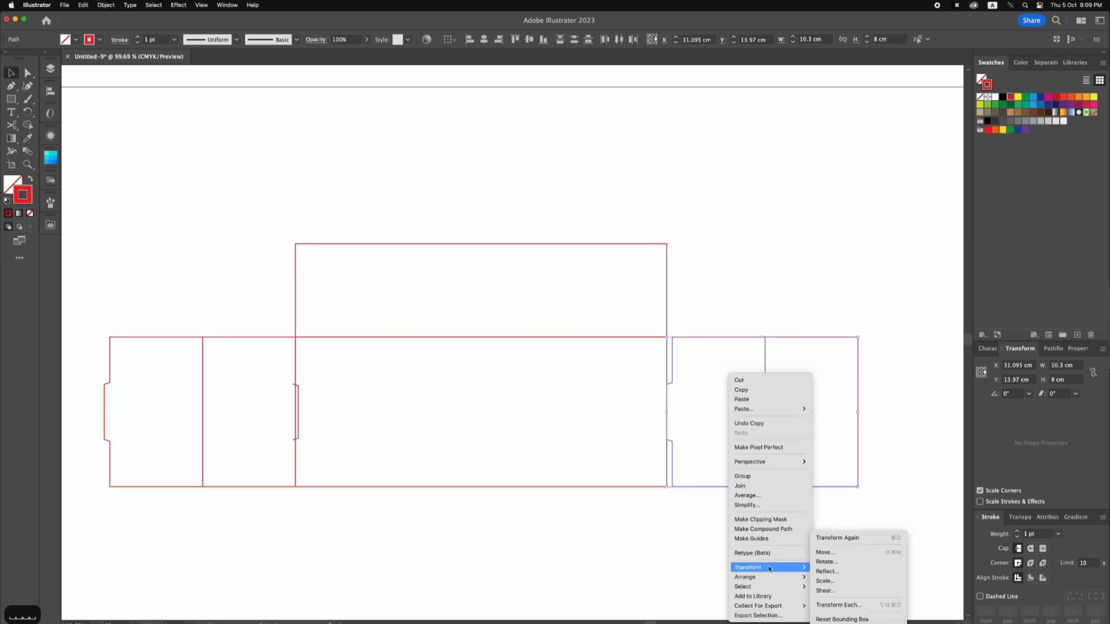
pyautogui.click(834, 572)
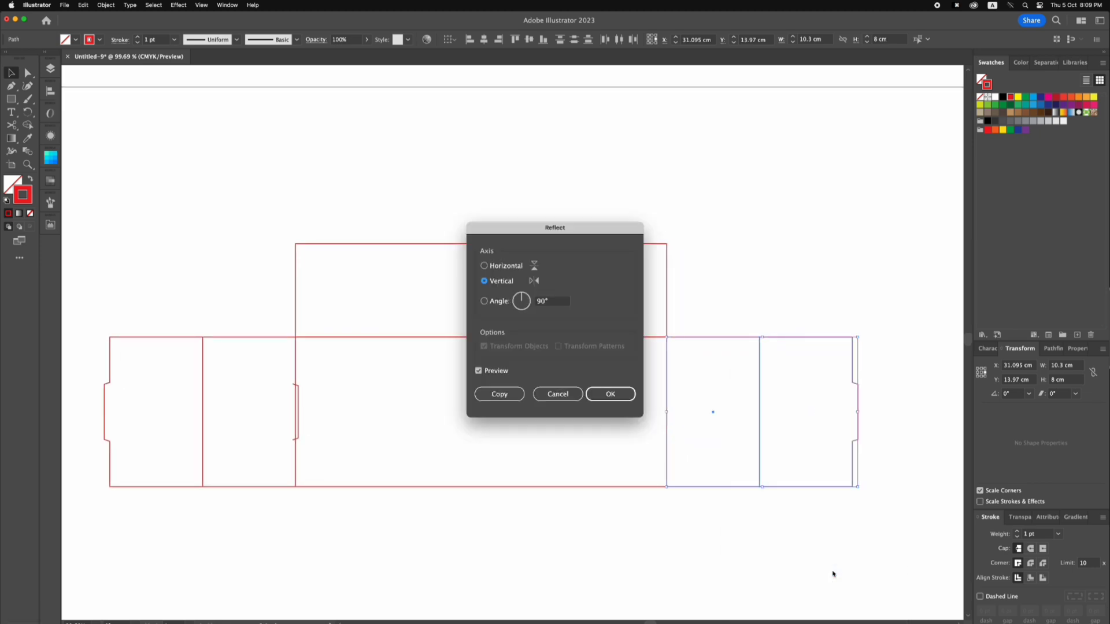
pyautogui.click(614, 394)
pyautogui.click(580, 404)
# Copy the slot outline onto the main rectangle's right edge and reflect the copy across the vertical axis.
pyautogui.moveTo(300, 397); pyautogui.dragTo(671, 400)
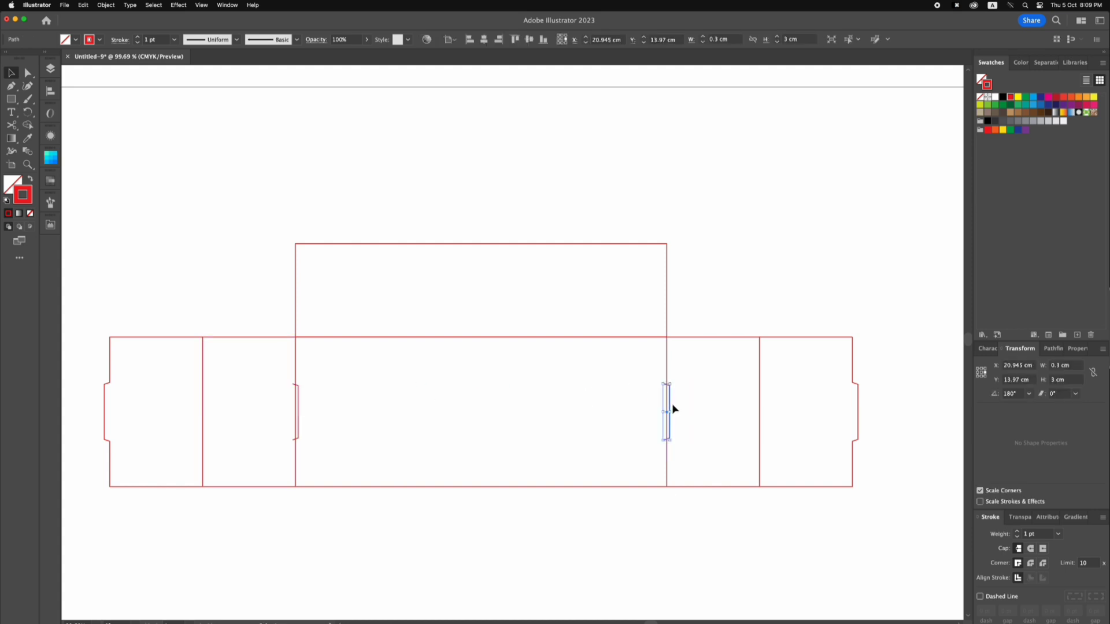
pyautogui.rightClick(673, 408)
pyautogui.moveTo(692, 572)
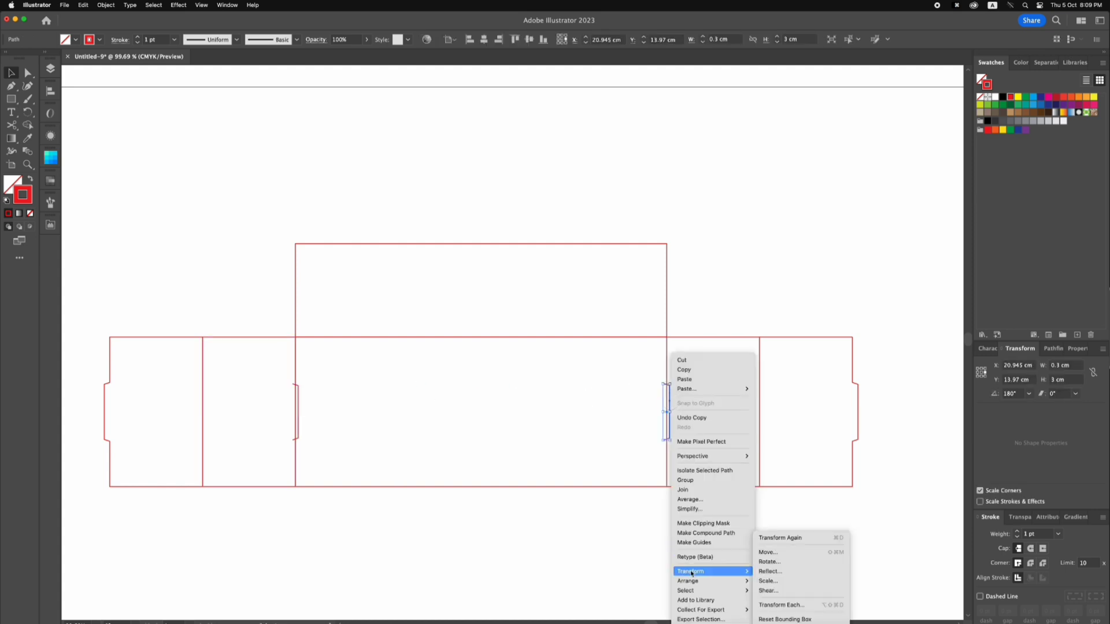
pyautogui.click(770, 571)
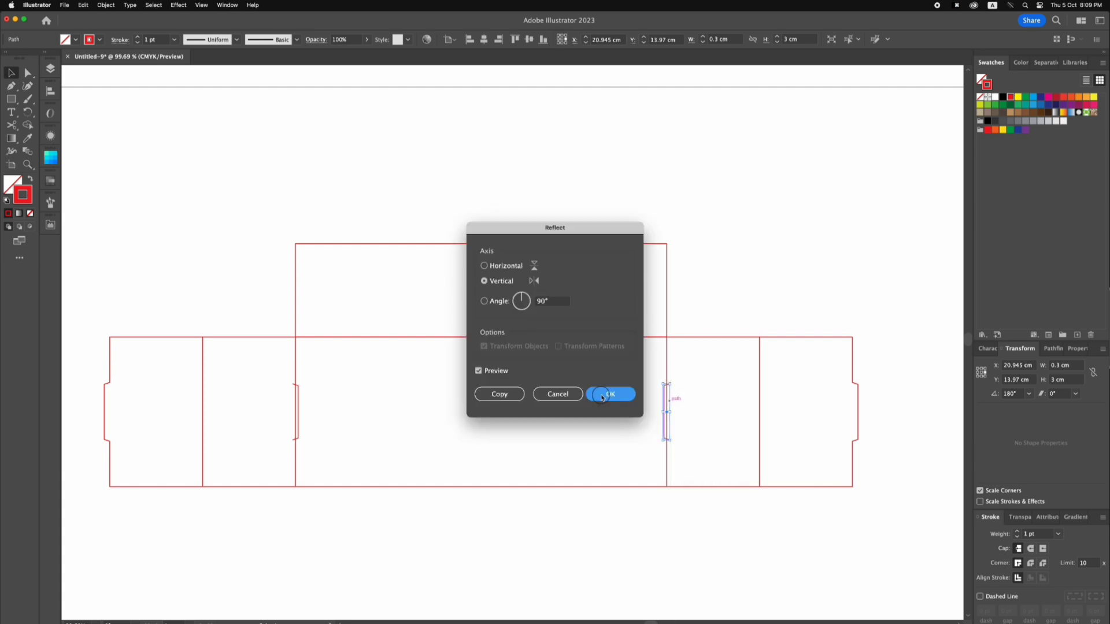
pyautogui.click(595, 393)
pyautogui.click(404, 260)
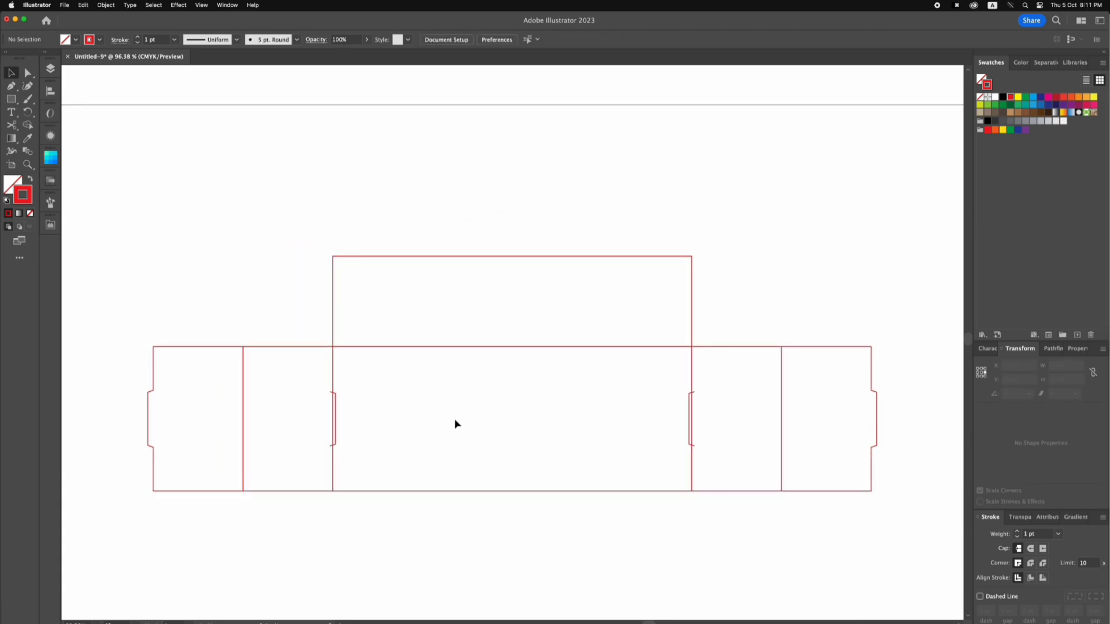
# Copy the upper rectangle against its own left edge and set the copy's width to 3.5 cm, keeping its right edge fixed.
pyautogui.moveTo(426, 366); pyautogui.dragTo(424, 355)
pyautogui.press('z')
pyautogui.moveTo(123, 151); pyautogui.dragTo(857, 430)
pyautogui.press('v')
pyautogui.scroll(-1, 666, 314)
pyautogui.hscroll(-1, 667, 315)
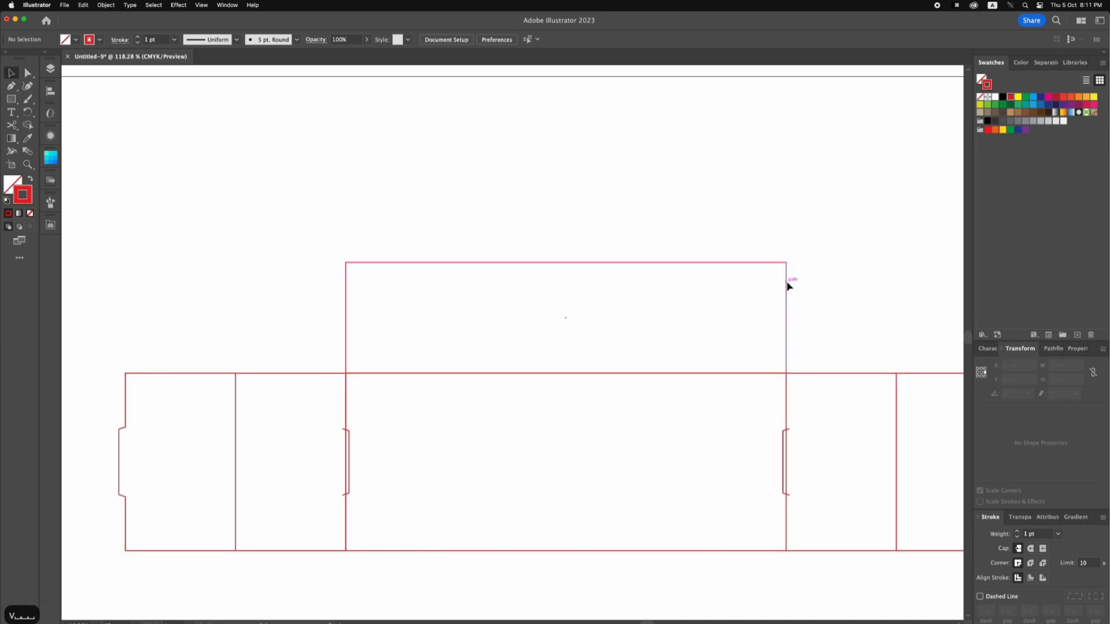
pyautogui.moveTo(787, 285); pyautogui.dragTo(347, 272)
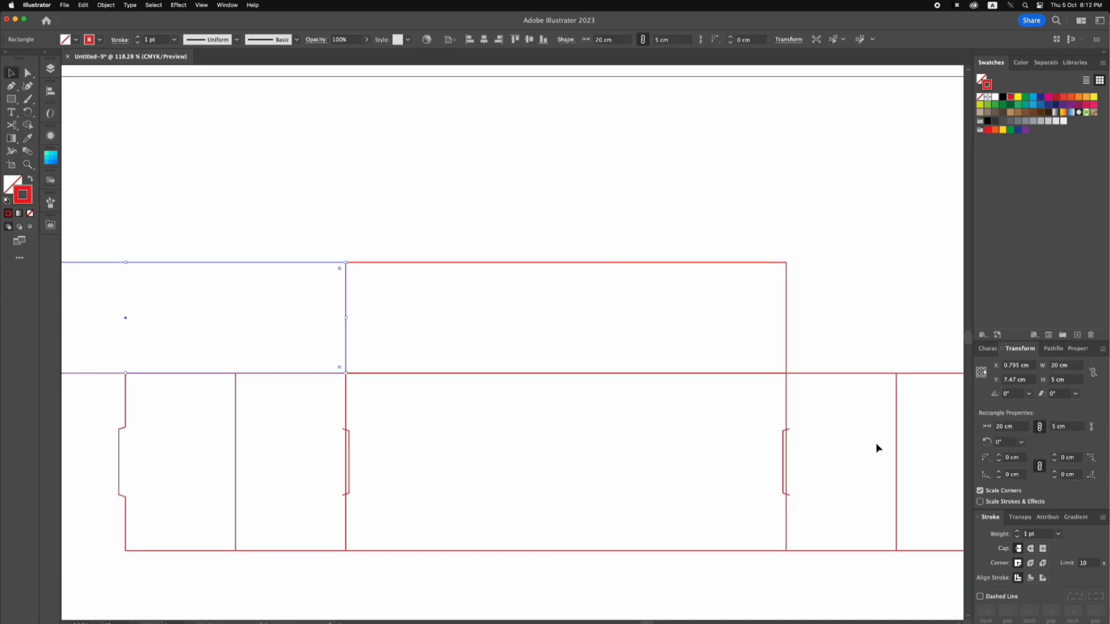
pyautogui.click(1073, 365)
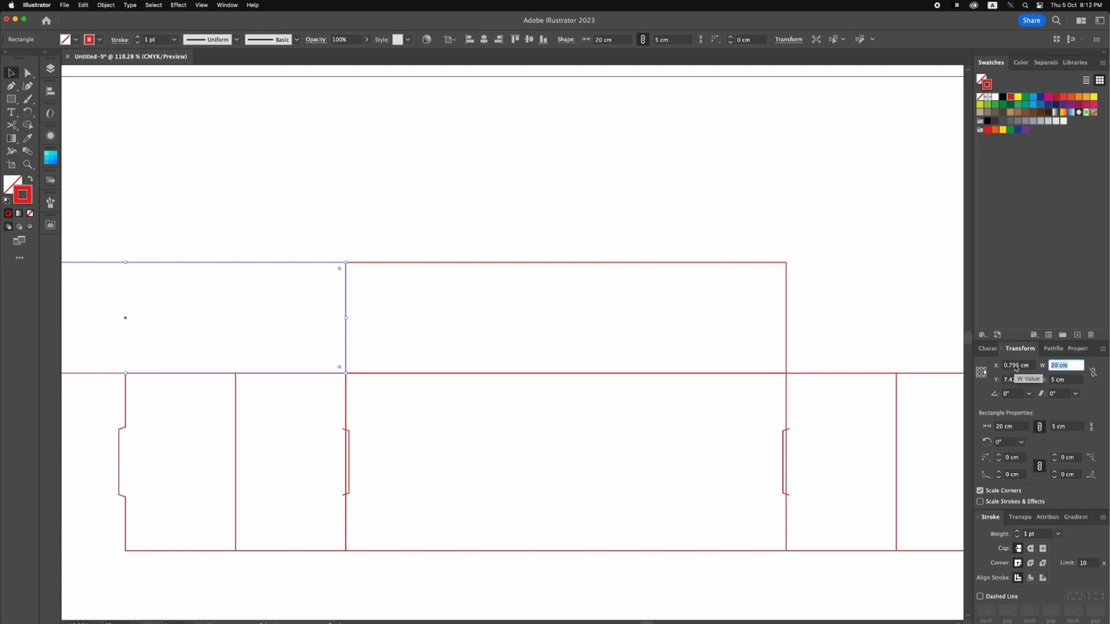
pyautogui.write('3.5')
pyautogui.press('Return')
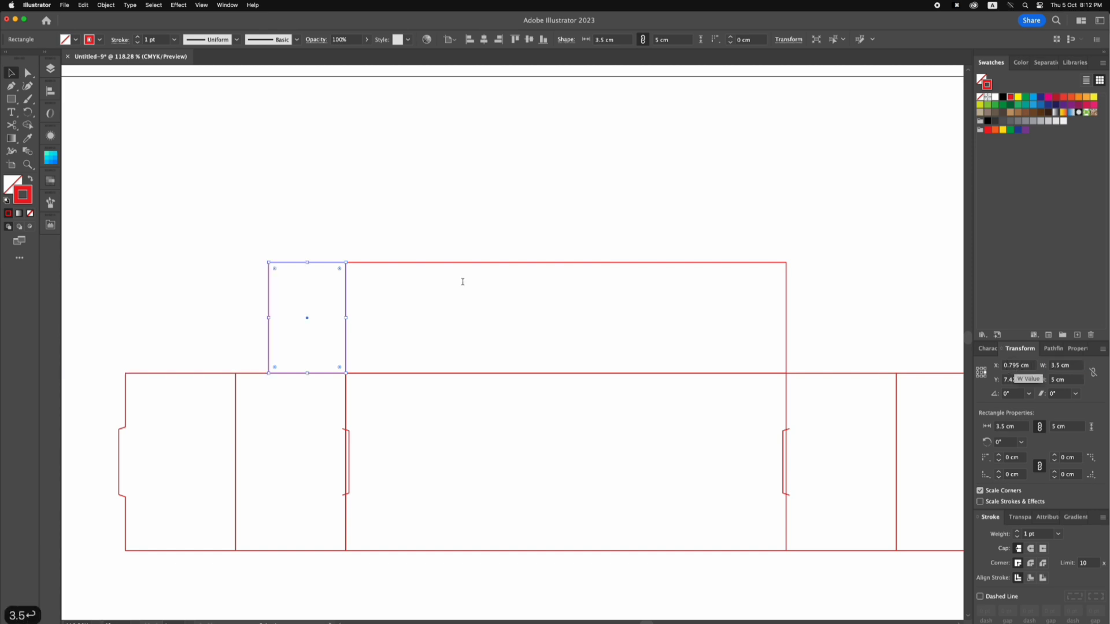
# Isolate the 3.5 cm wide flap and add an anchor point on its top edge, about 0.25 cm from the top-right corner.
pyautogui.press('z')
pyautogui.moveTo(144, 211); pyautogui.dragTo(526, 425)
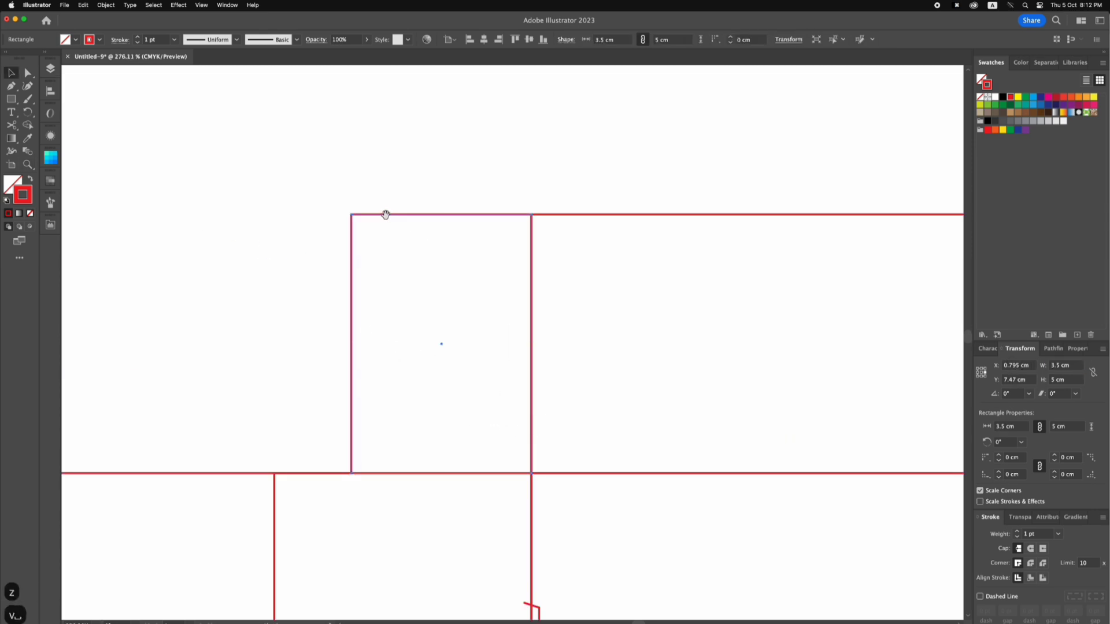
pyautogui.moveTo(385, 214); pyautogui.dragTo(374, 244)
pyautogui.doubleClick(375, 244)
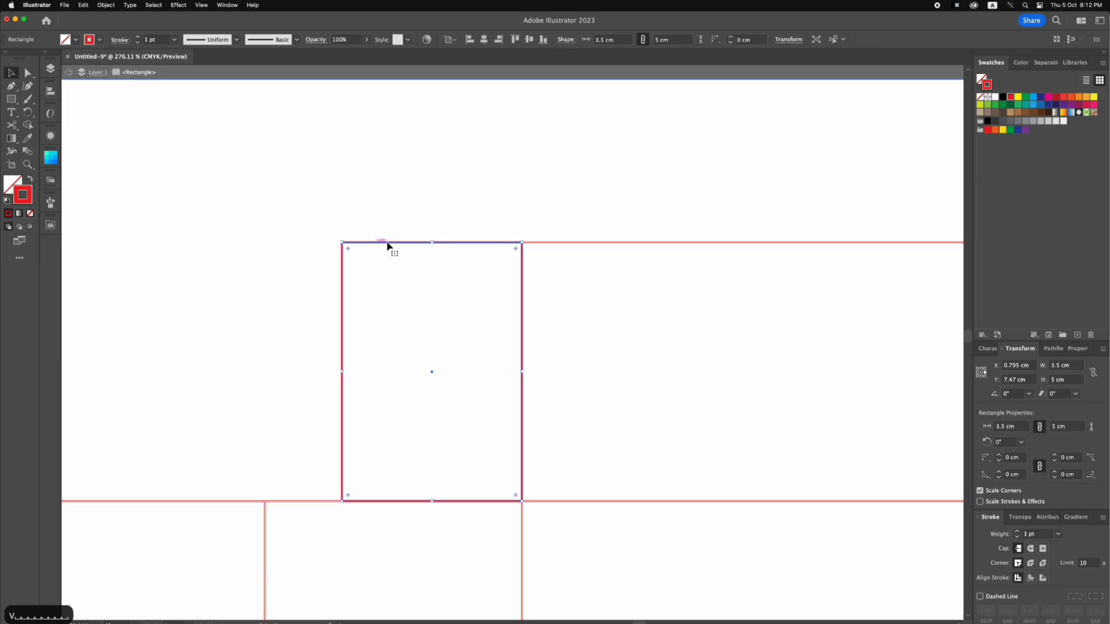
pyautogui.click(11, 86)
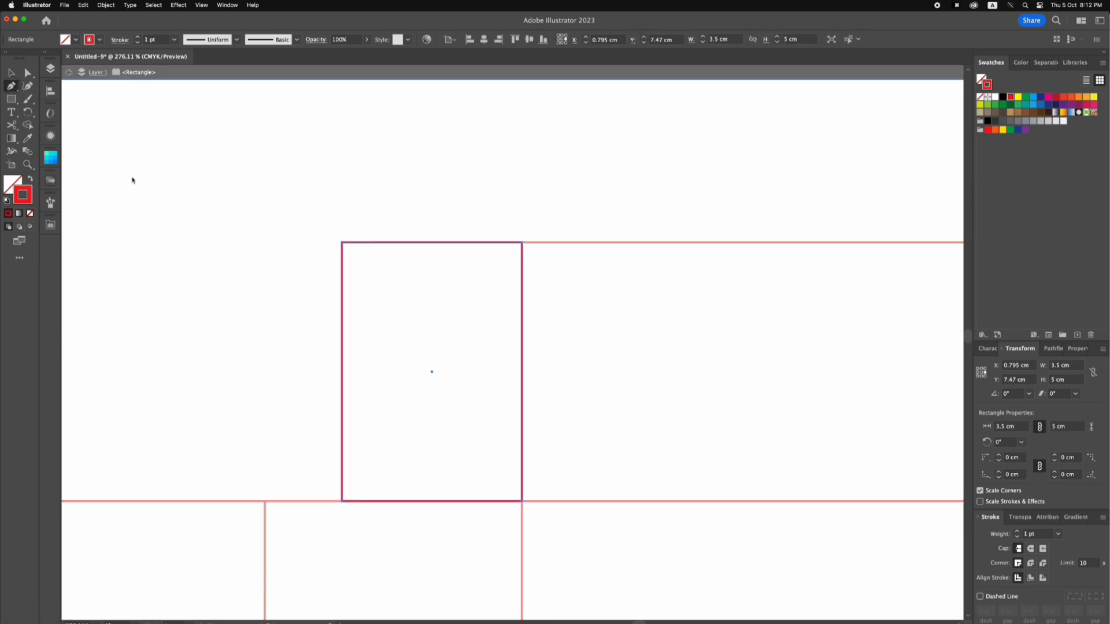
pyautogui.click(509, 243)
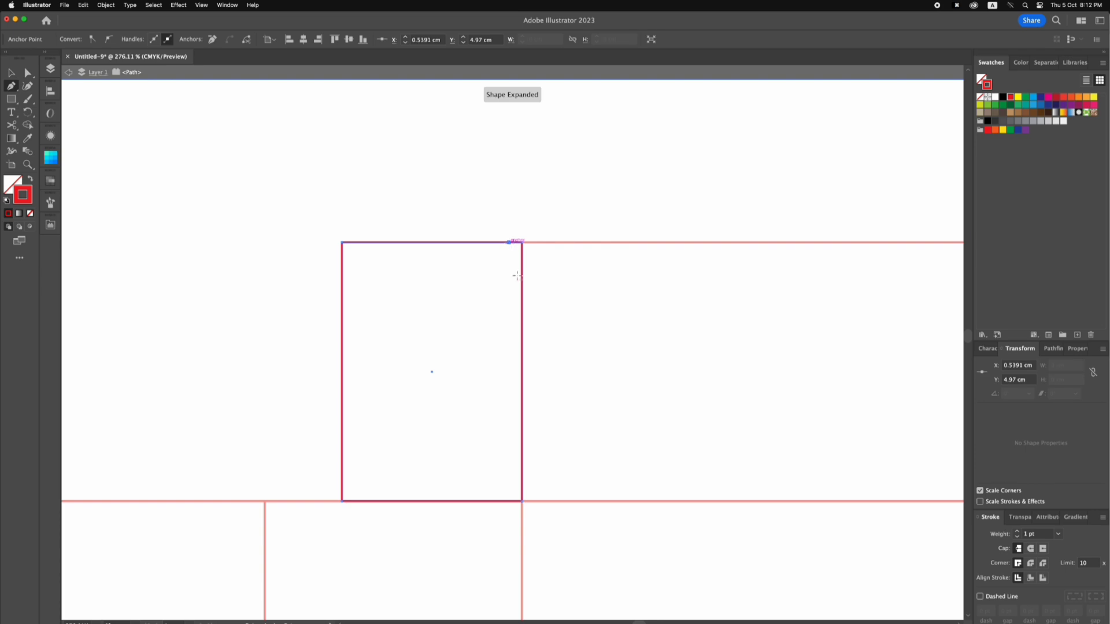
# Set the keyboard increment to 0.2 cm and nudge the flap's top-left corner and added anchor point down by one increment.
pyautogui.click(28, 73)
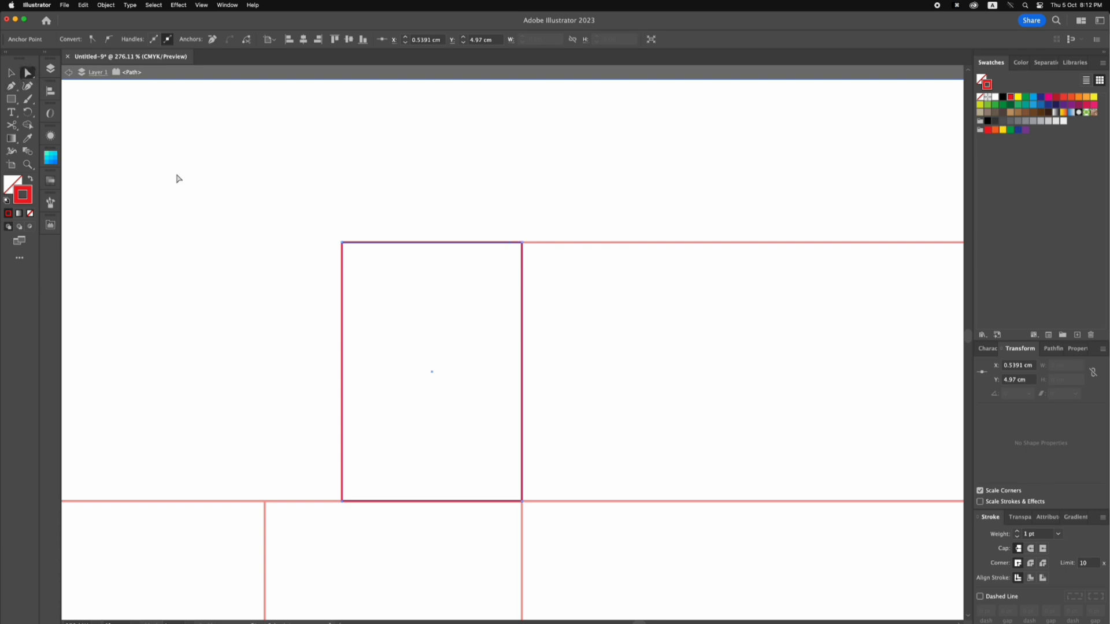
pyautogui.click(502, 173)
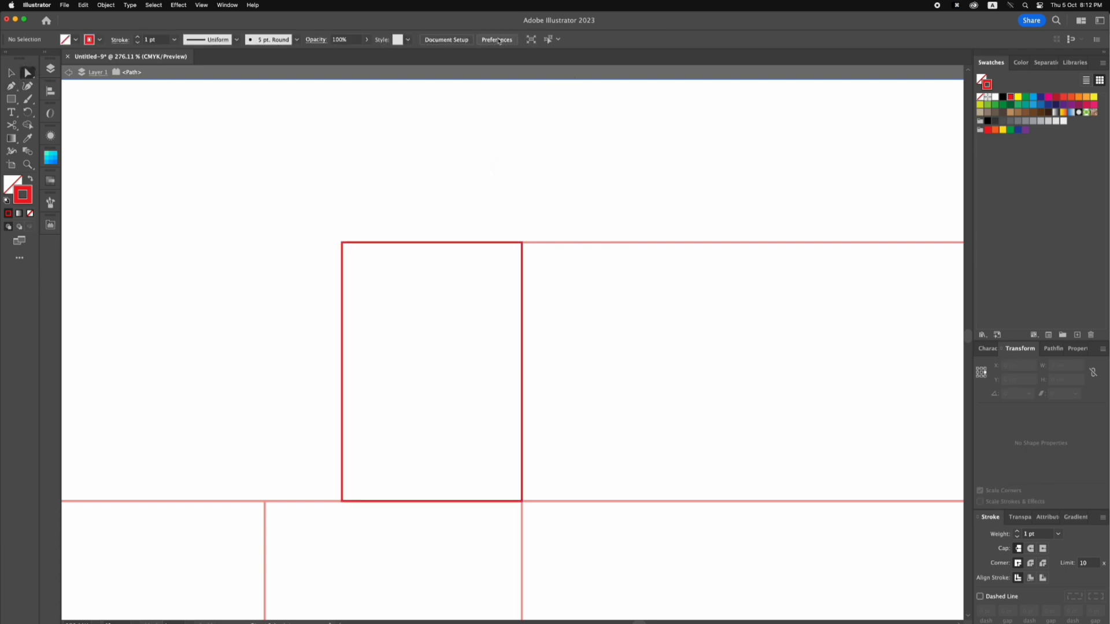
pyautogui.click(496, 39)
pyautogui.write('0.2')
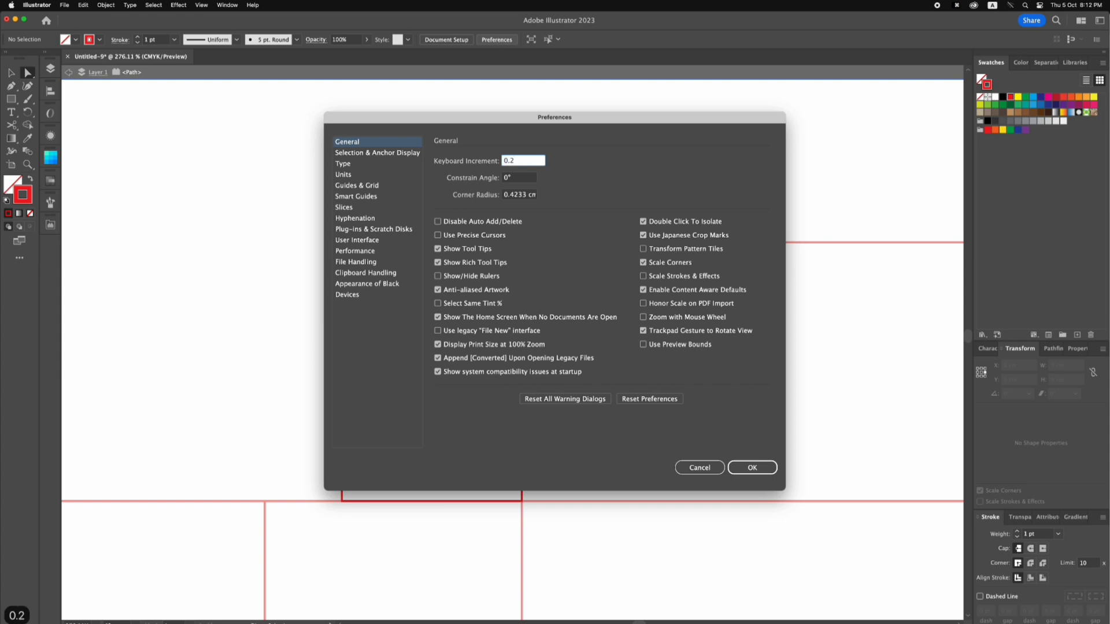
pyautogui.press('Return')
pyautogui.moveTo(290, 216); pyautogui.dragTo(511, 255)
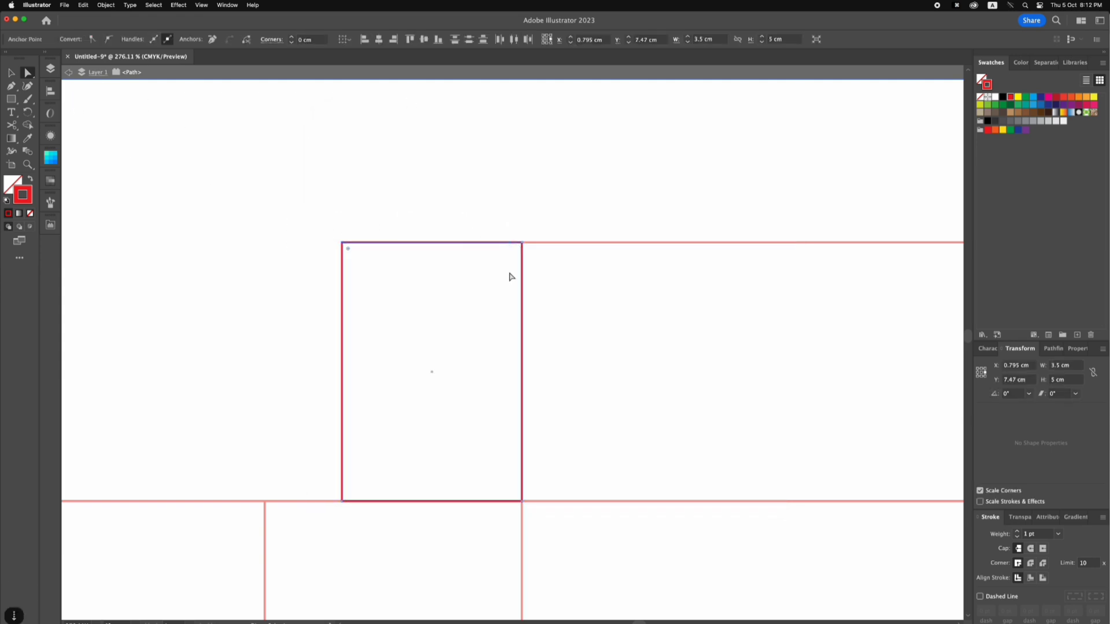
pyautogui.press('Down')
pyautogui.press('Escape')
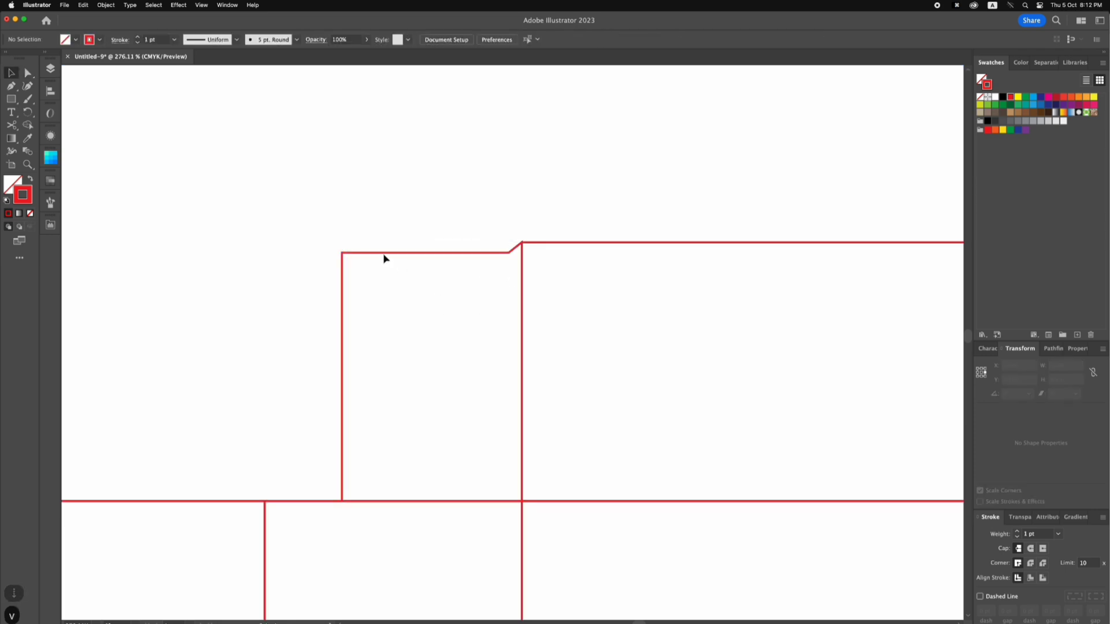
# Copy the notched flap and paste the duplicate in place, undoing any accidental move.
pyautogui.press('v')
pyautogui.click(384, 253)
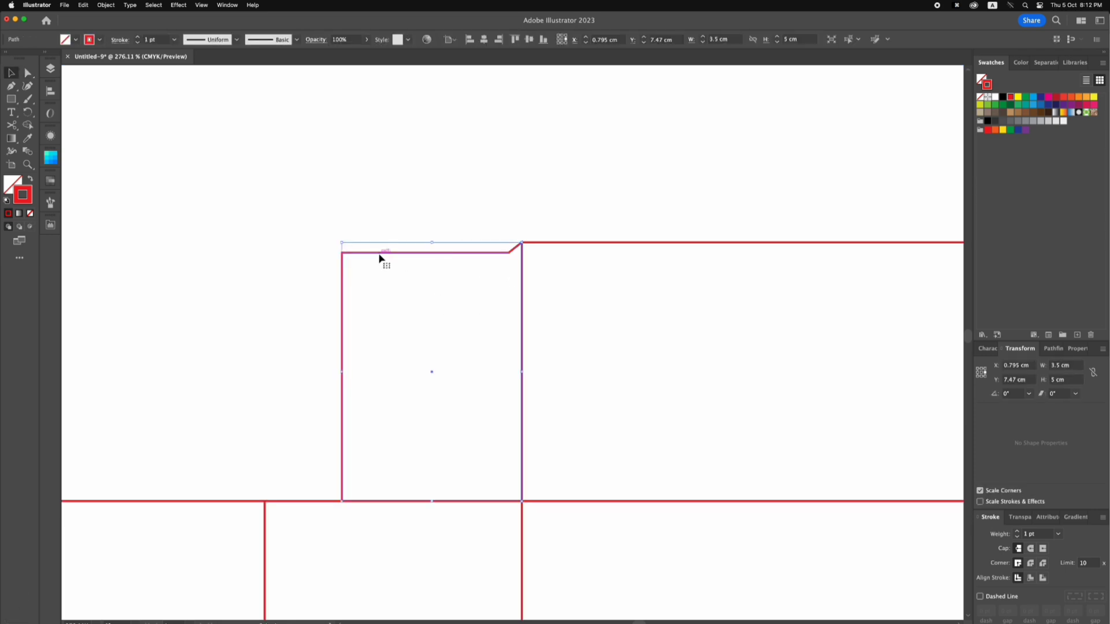
pyautogui.click(83, 5)
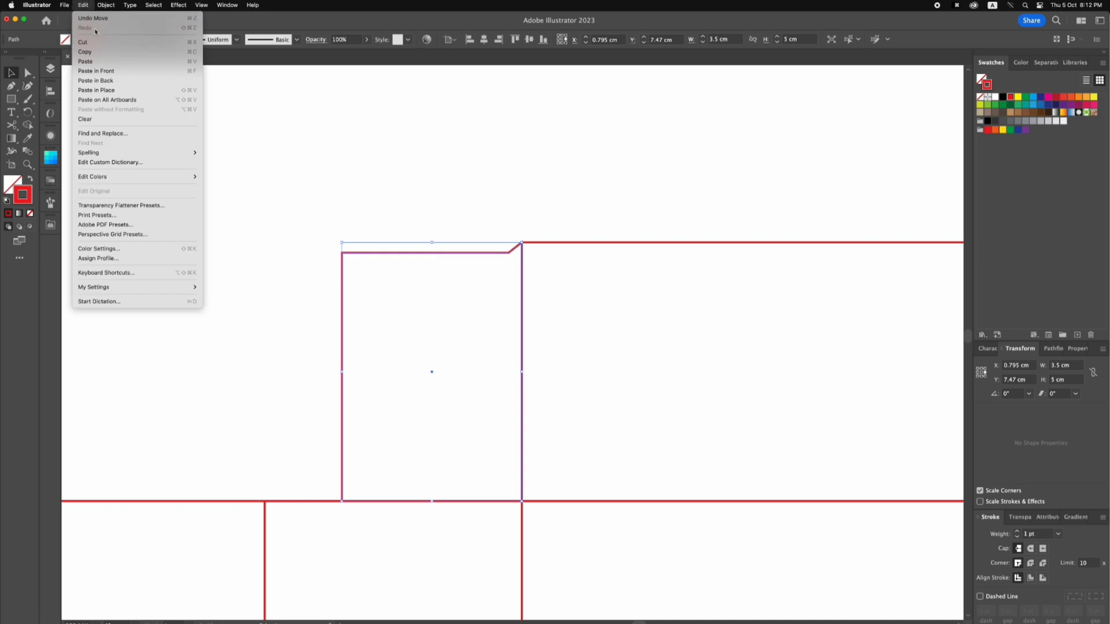
pyautogui.click(87, 52)
pyautogui.click(87, 5)
pyautogui.click(94, 90)
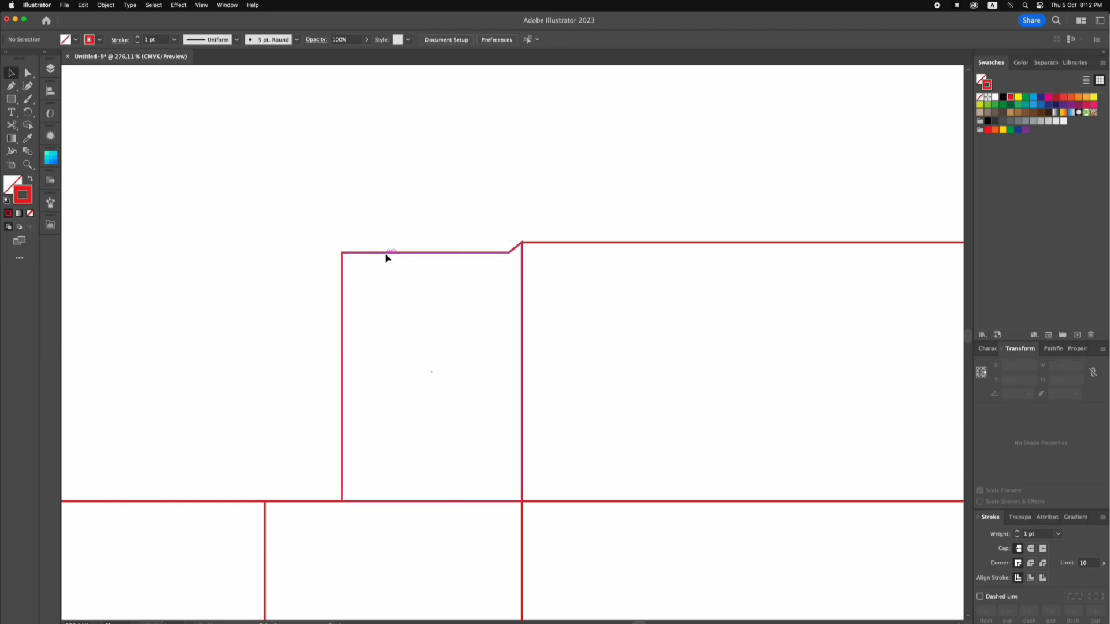
pyautogui.moveTo(383, 255); pyautogui.dragTo(361, 251)
pyautogui.press('super+z')
# Reflect the duplicated notched flap across the horizontal axis.
pyautogui.click(366, 256)
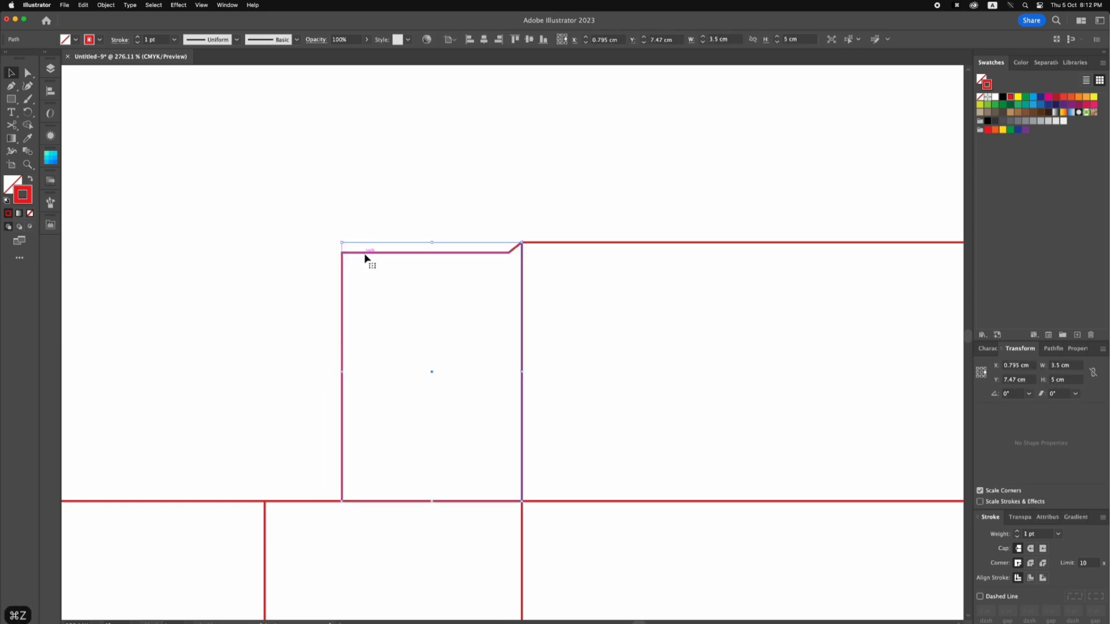
pyautogui.rightClick(445, 303)
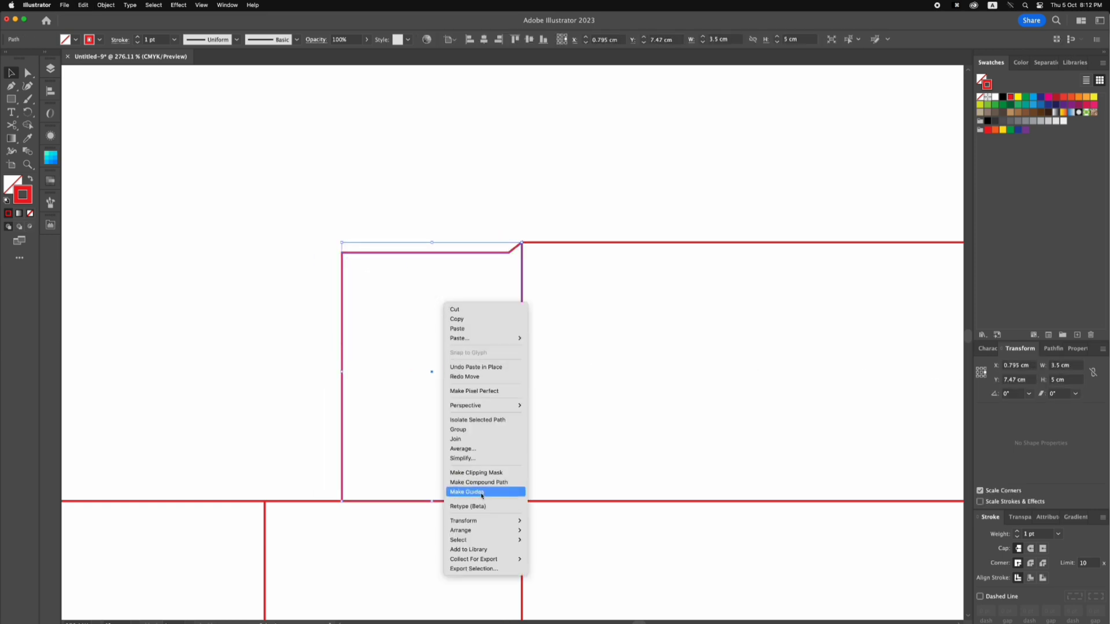
pyautogui.moveTo(480, 532)
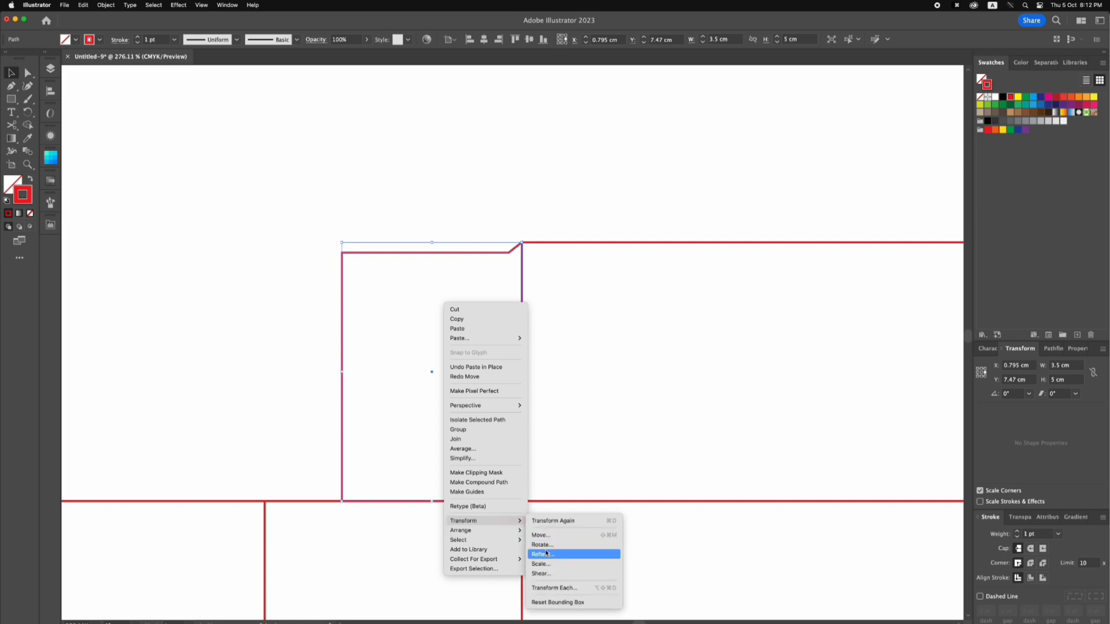
pyautogui.click(544, 554)
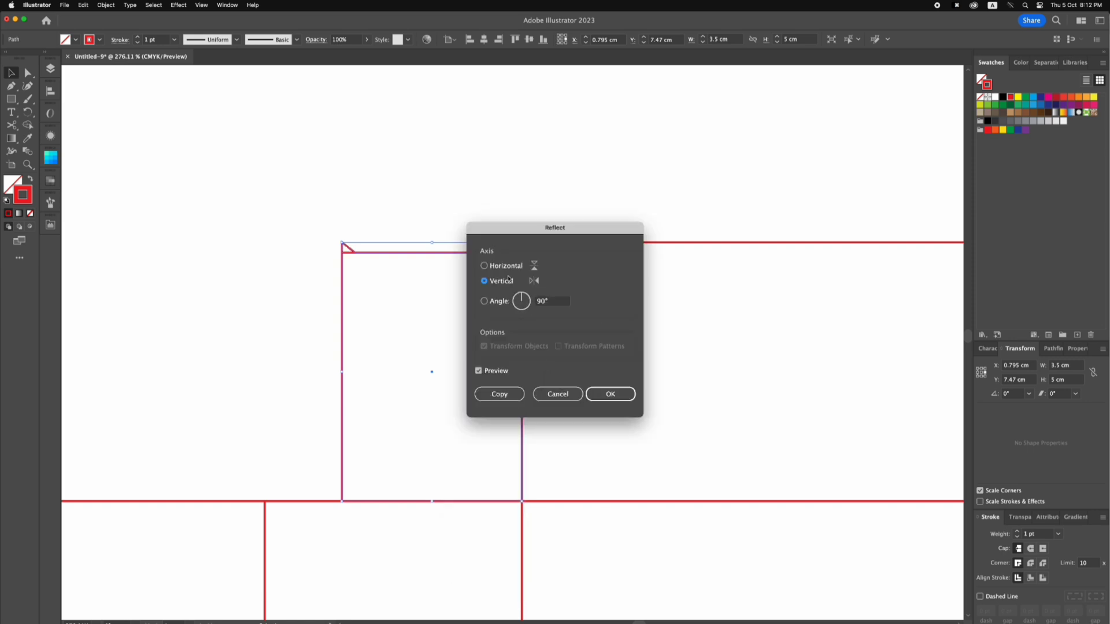
pyautogui.click(484, 266)
pyautogui.click(601, 393)
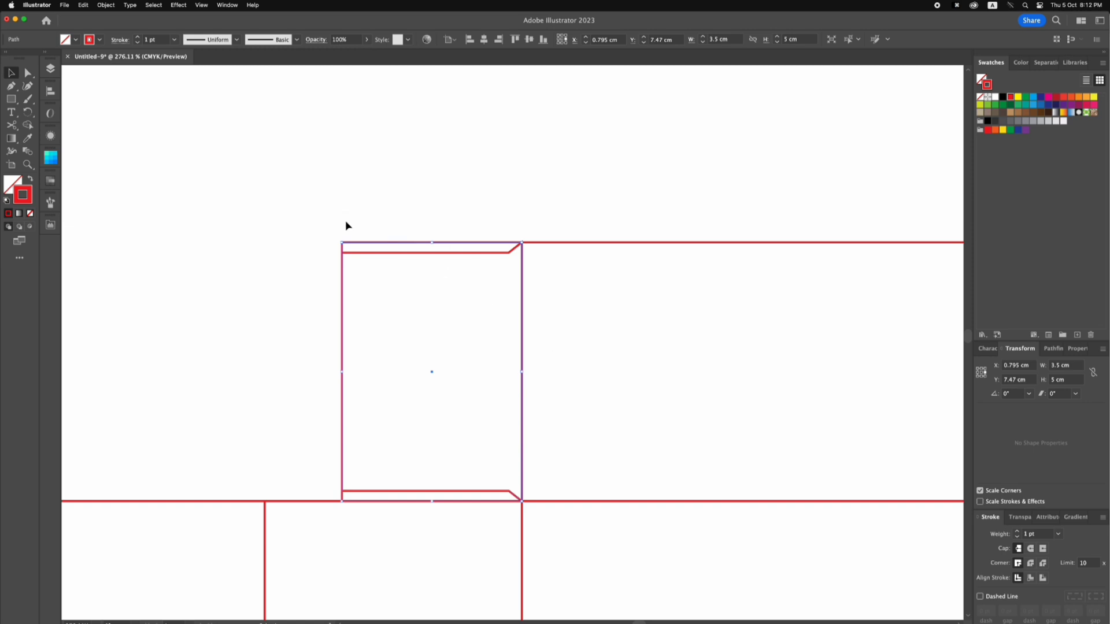
# Intersect the two overlapping flaps with Pathfinder to form one flap notched at both its upper and lower edges.
pyautogui.moveTo(346, 222); pyautogui.dragTo(380, 268)
pyautogui.click(1044, 349)
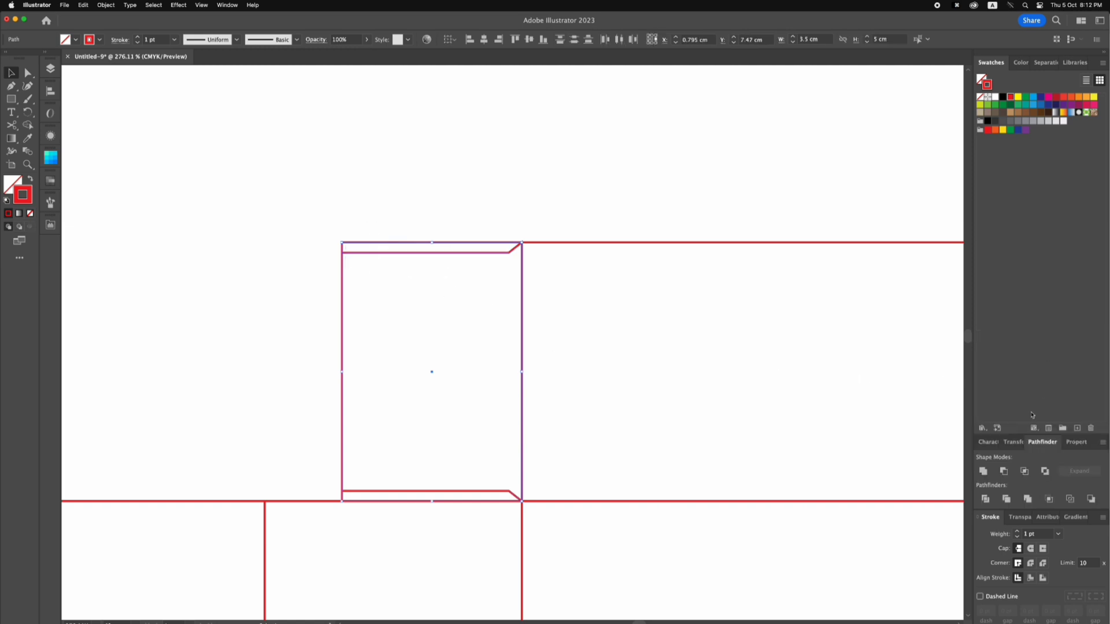
pyautogui.click(1004, 472)
pyautogui.press('super+z')
pyautogui.click(1023, 471)
pyautogui.click(651, 342)
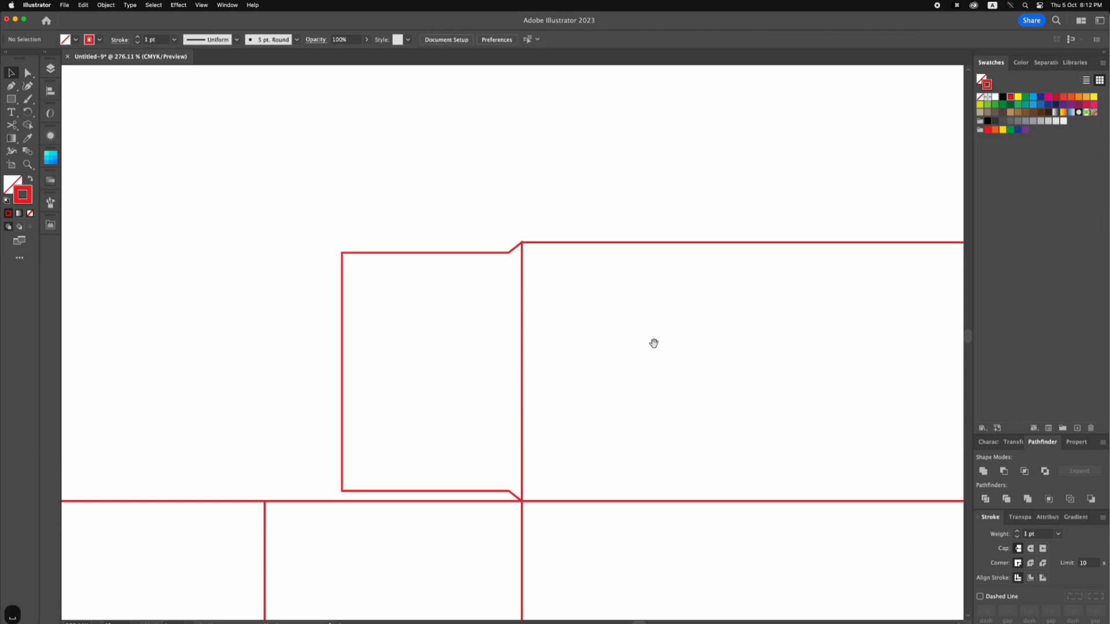
# Copy the notched flap across to the right edge of the upper panel.
pyautogui.press('super+0')
pyautogui.press('z')
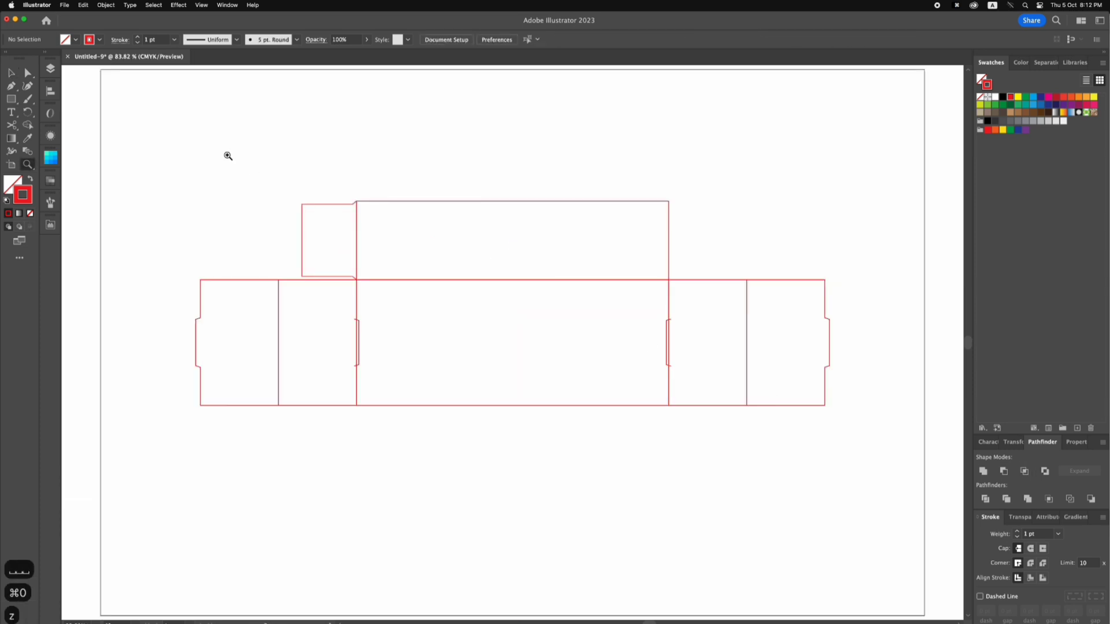
pyautogui.moveTo(216, 149); pyautogui.dragTo(800, 342)
pyautogui.press('v')
pyautogui.click(188, 287)
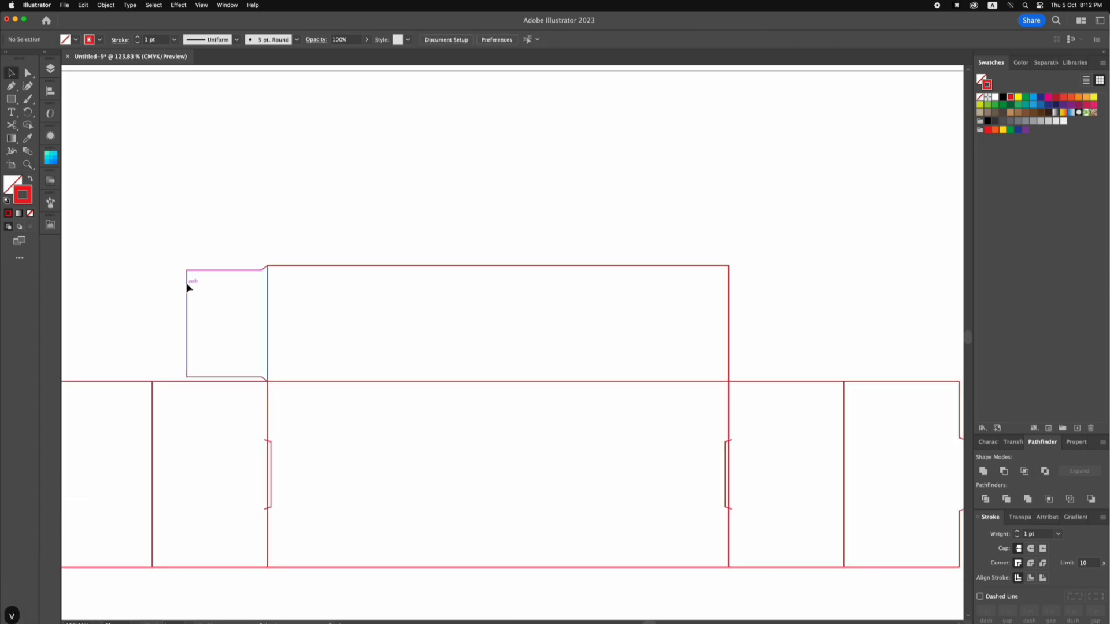
pyautogui.moveTo(188, 287); pyautogui.dragTo(728, 289)
# Reflect the copied flap across the vertical axis so its notches meet the upper panel.
pyautogui.rightClick(728, 289)
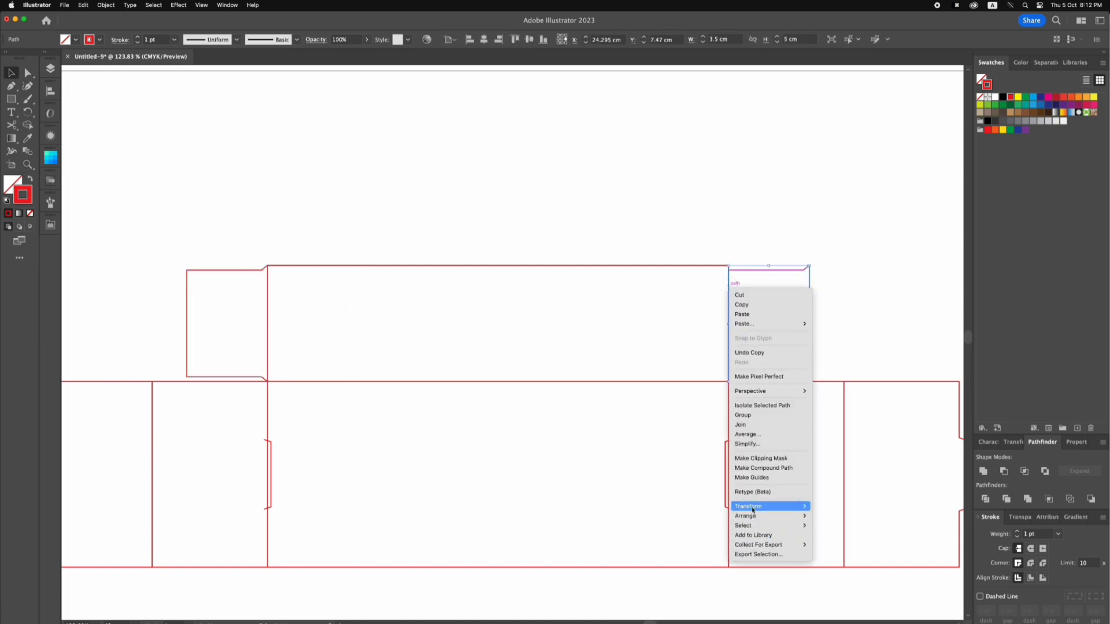
pyautogui.moveTo(768, 507)
pyautogui.click(826, 539)
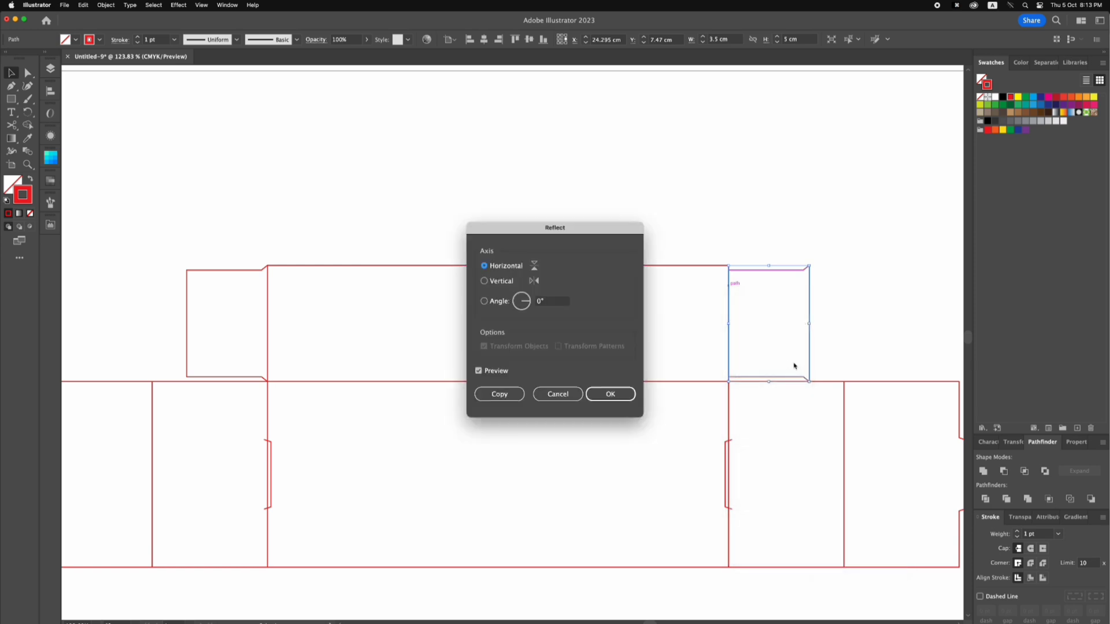
pyautogui.click(501, 282)
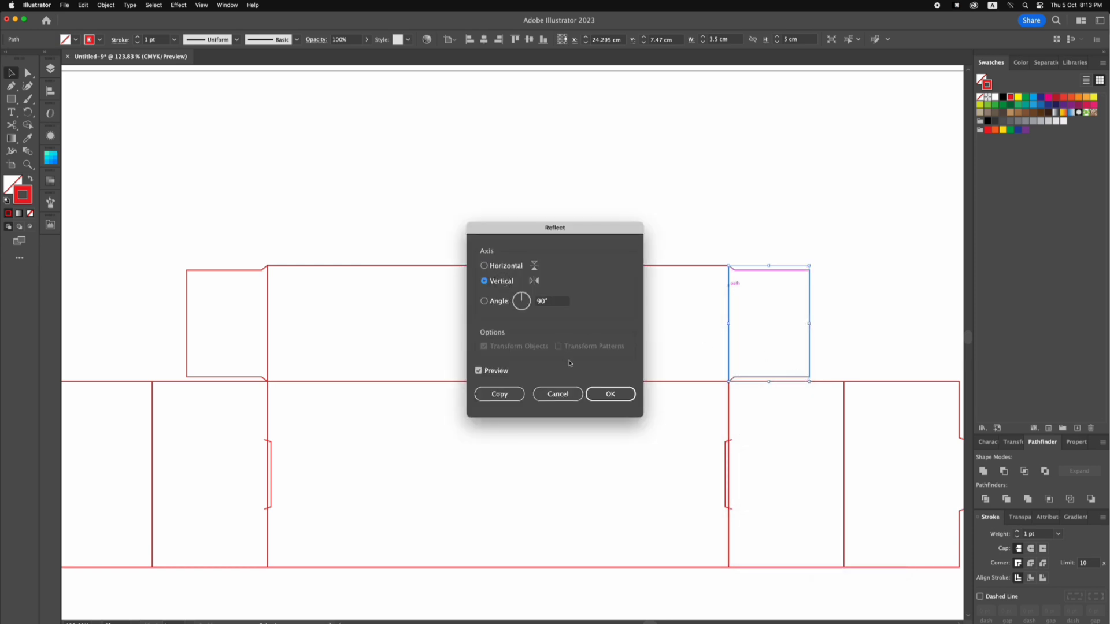
pyautogui.click(610, 394)
pyautogui.click(645, 217)
# Copy the upper panel with both side flaps against the lower edge of the main panel.
pyautogui.press('super+0')
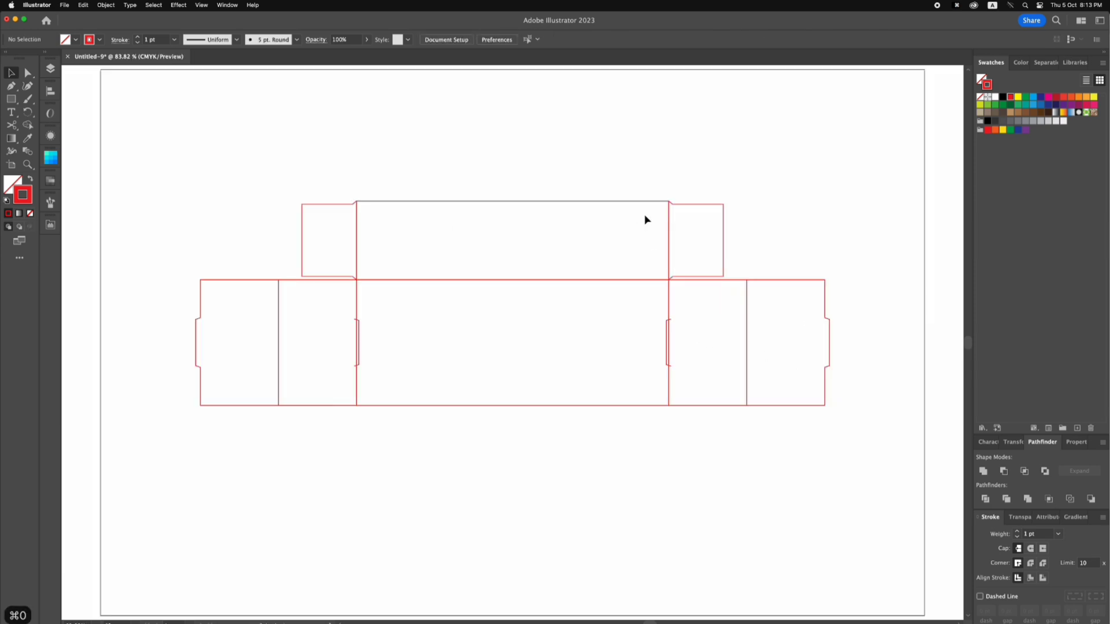
pyautogui.moveTo(287, 166); pyautogui.dragTo(699, 408)
pyautogui.moveTo(699, 415); pyautogui.dragTo(699, 410)
pyautogui.click(759, 246)
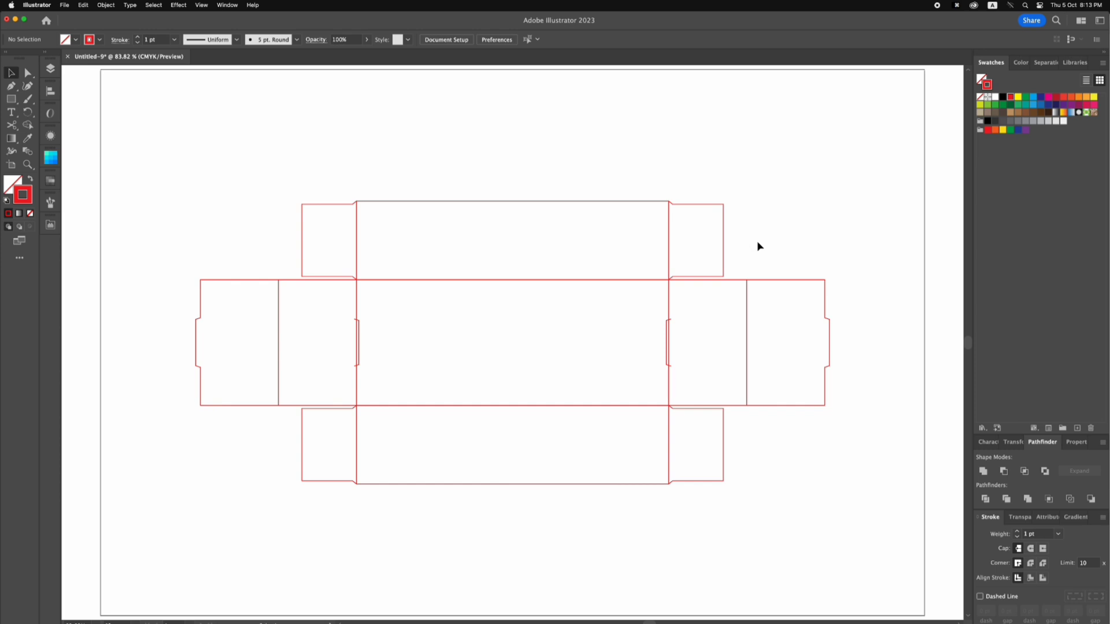
# Try grouping all the dieline pieces into one object, and undo the grouping.
pyautogui.press('super+minus')
pyautogui.press('super+minus')
pyautogui.moveTo(275, 236); pyautogui.dragTo(762, 453)
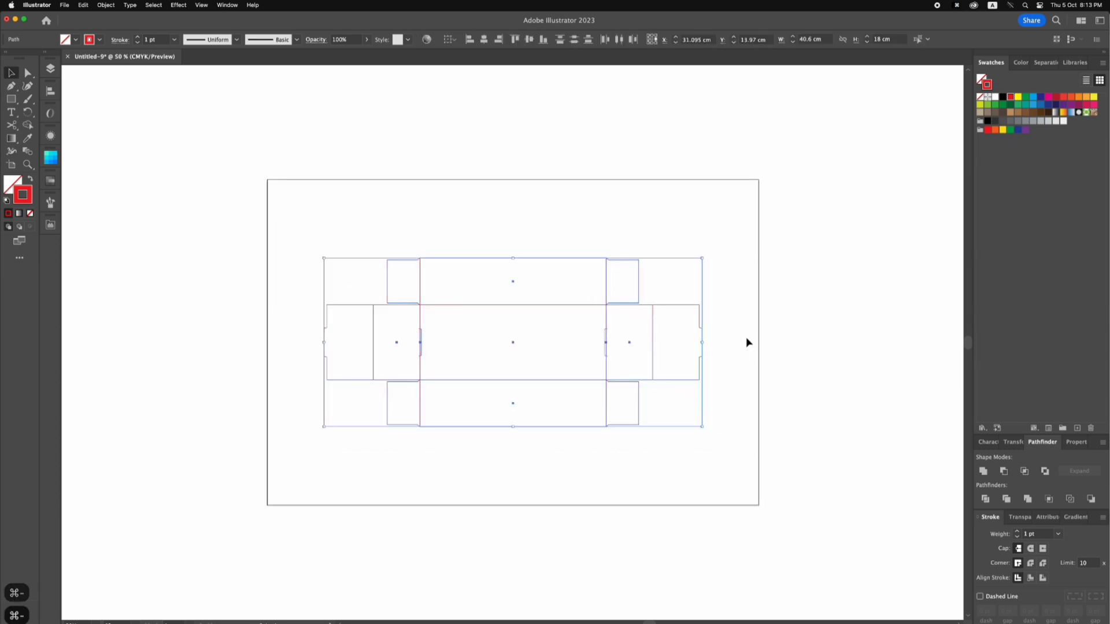
pyautogui.press('super+g')
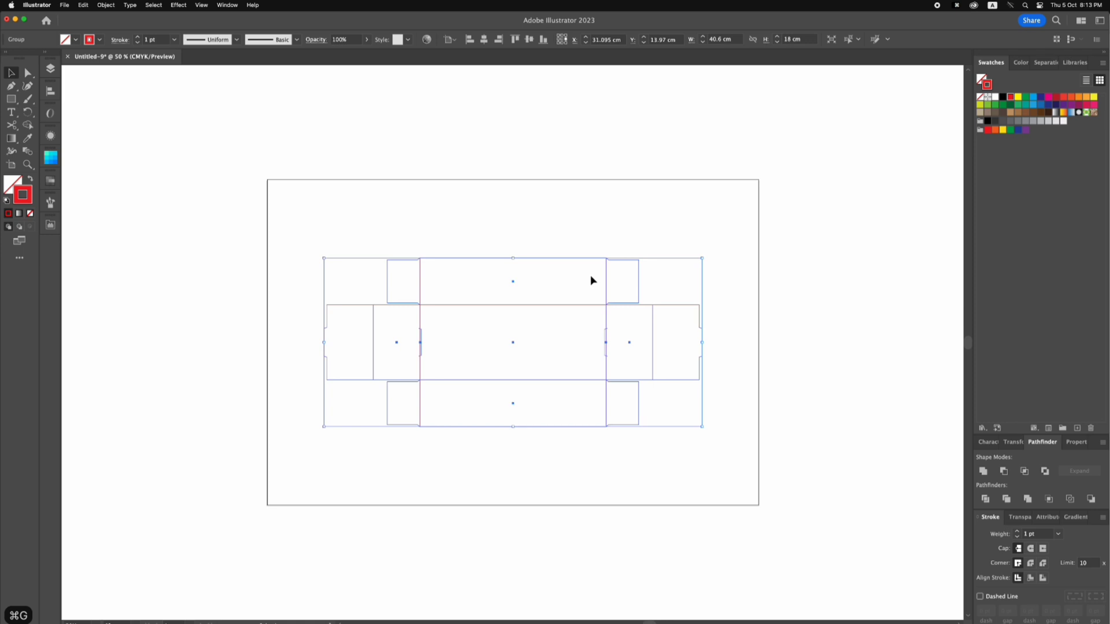
pyautogui.press('super+z')
pyautogui.press('super+z')
pyautogui.press('super+z')
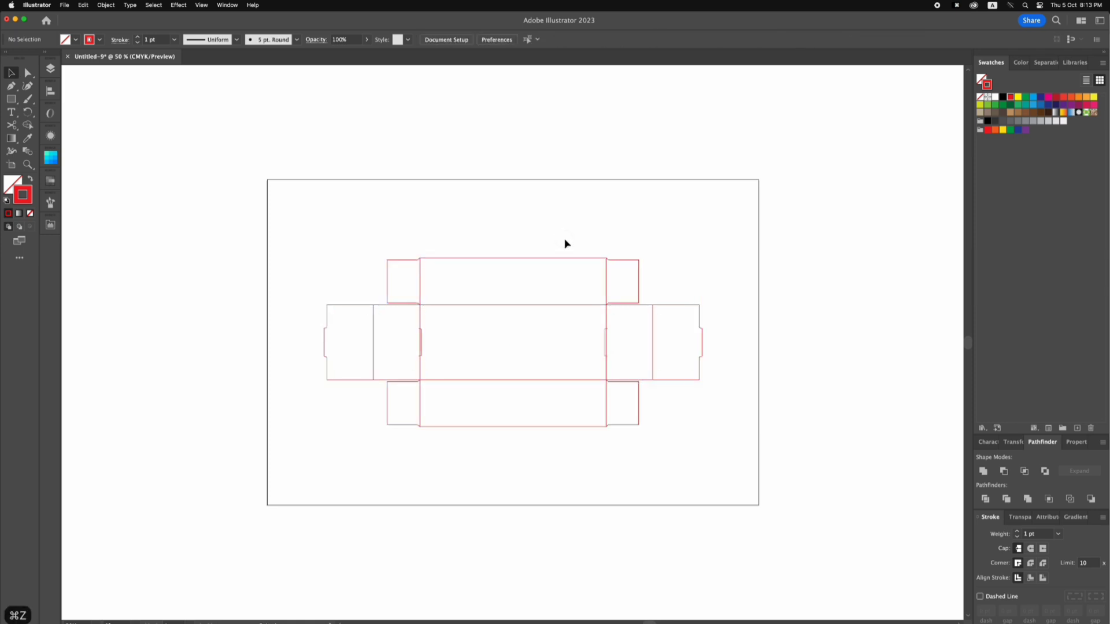
# Lock the 20 × 5 cm upper panel so the main panel beneath its shared edge can be selected.
pyautogui.click(426, 306)
pyautogui.moveTo(449, 324); pyautogui.dragTo(353, 314)
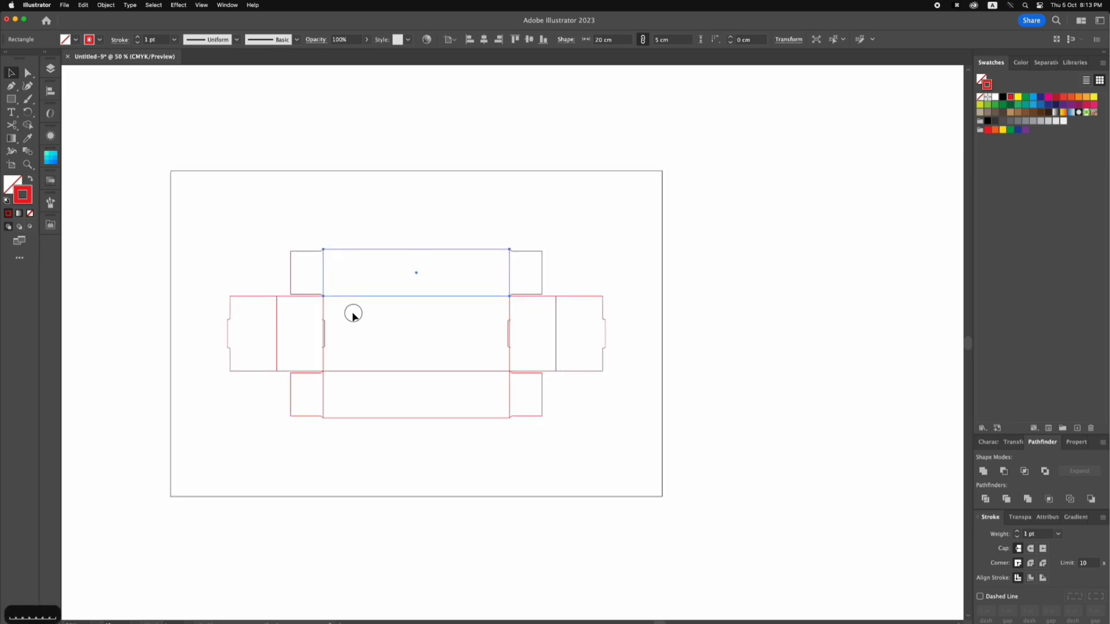
pyautogui.click(358, 317)
pyautogui.click(335, 296)
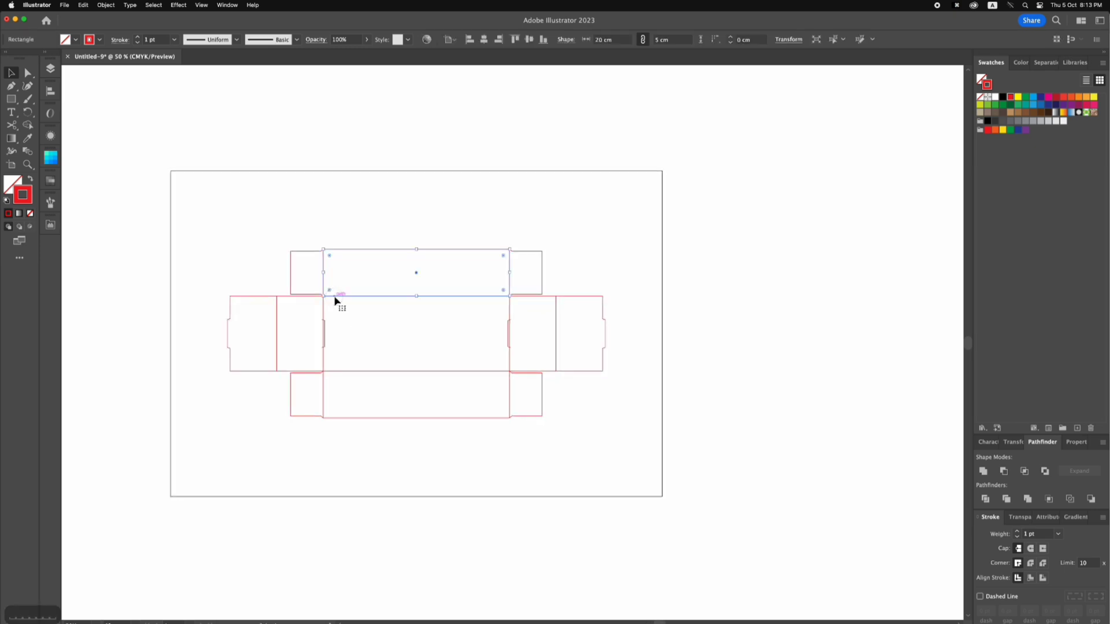
pyautogui.press('cmd+2')
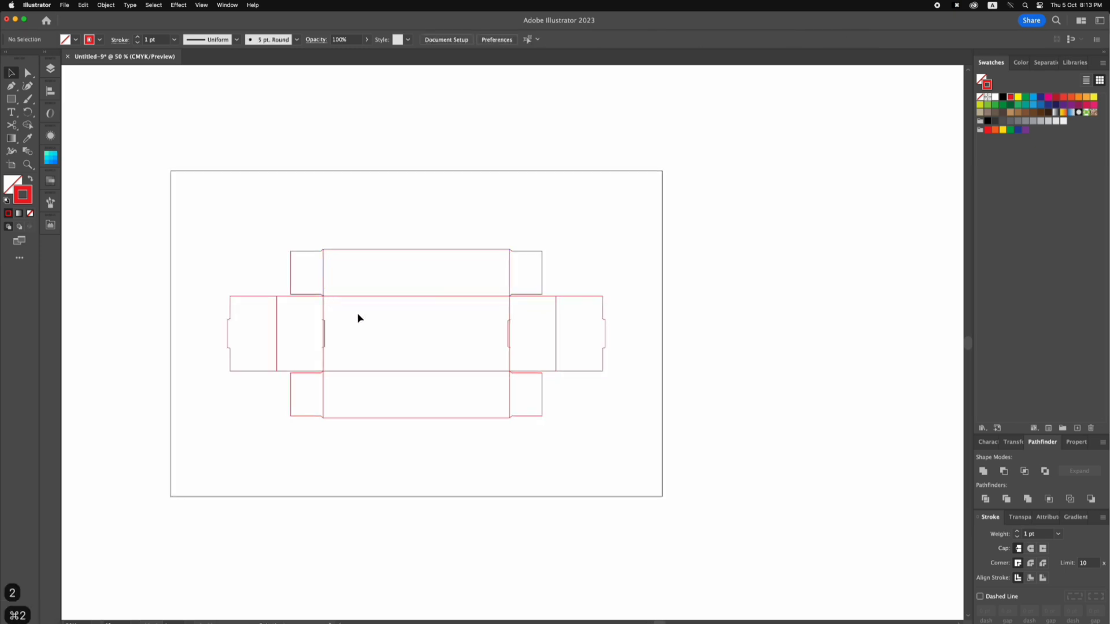
# Copy the 20 × 8 cm main panel to the empty area right of the artboard.
pyautogui.hscroll(2, 341, 307)
pyautogui.scroll(-1, 341, 306)
pyautogui.moveTo(319, 289); pyautogui.dragTo(700, 300)
pyautogui.hscroll(3, 738, 310)
pyautogui.scroll(1, 738, 310)
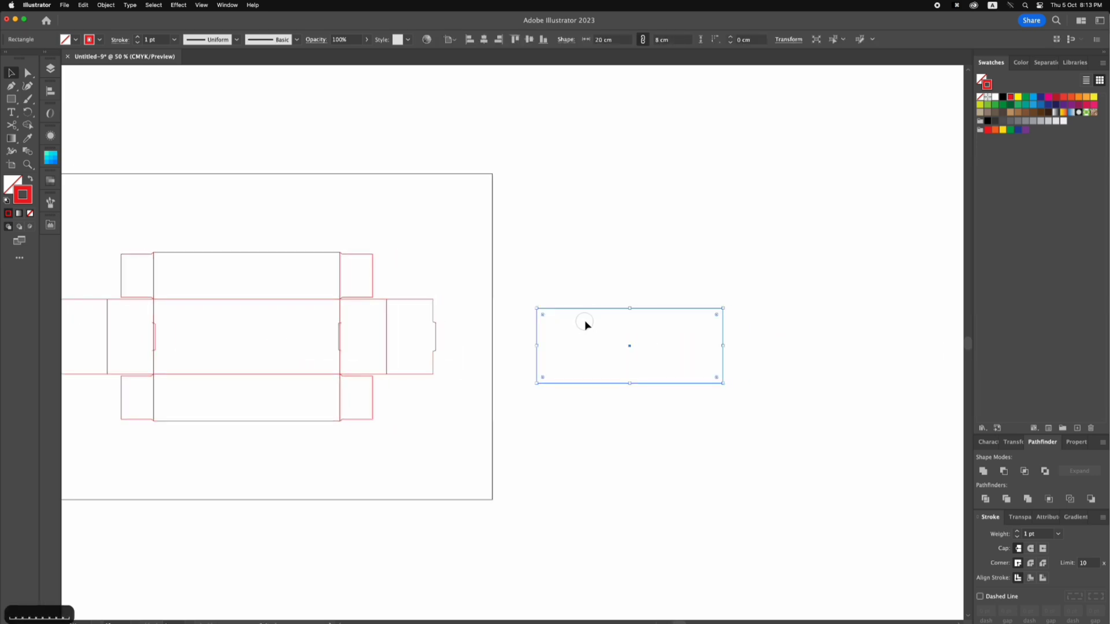
# Set the copied panel's reference point to its centre and its width to 20.2 cm.
pyautogui.click(1009, 445)
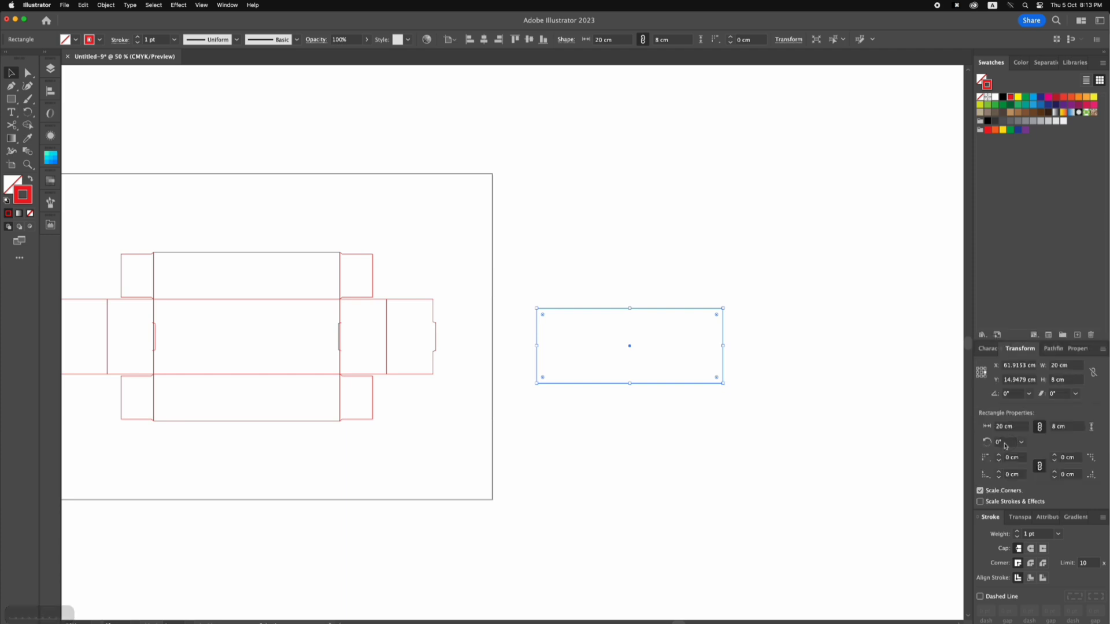
pyautogui.click(980, 373)
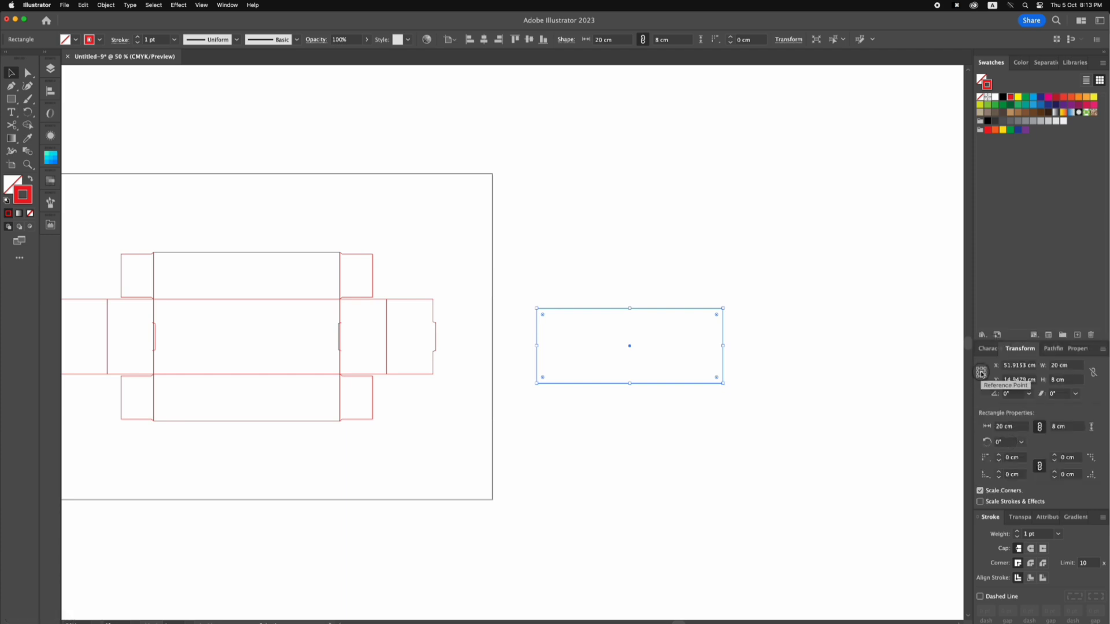
pyautogui.click(1073, 368)
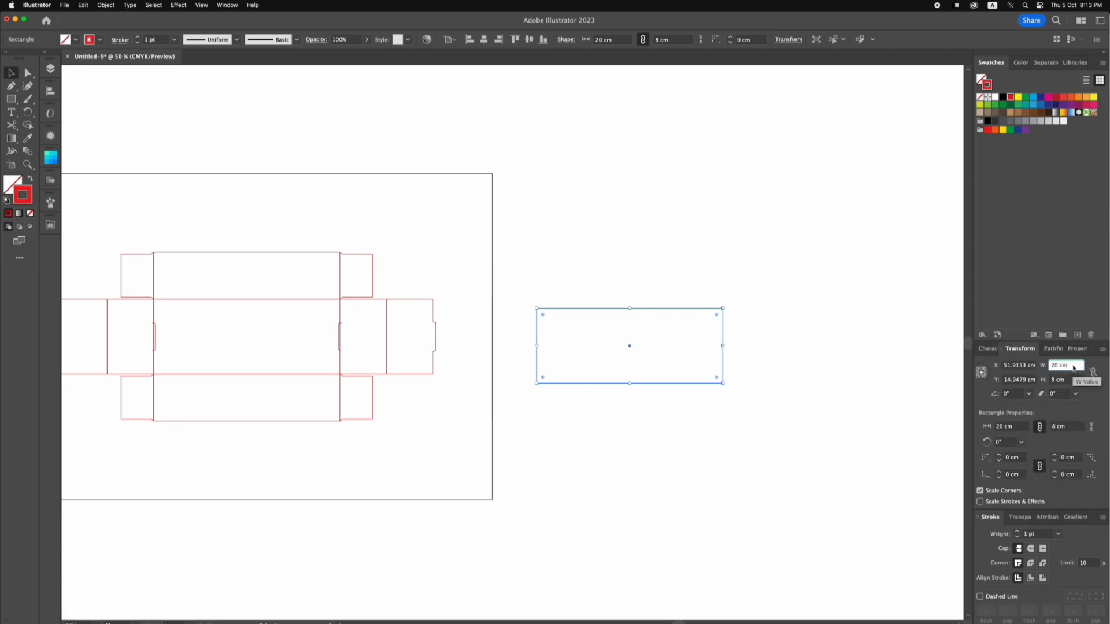
pyautogui.write('+0.2')
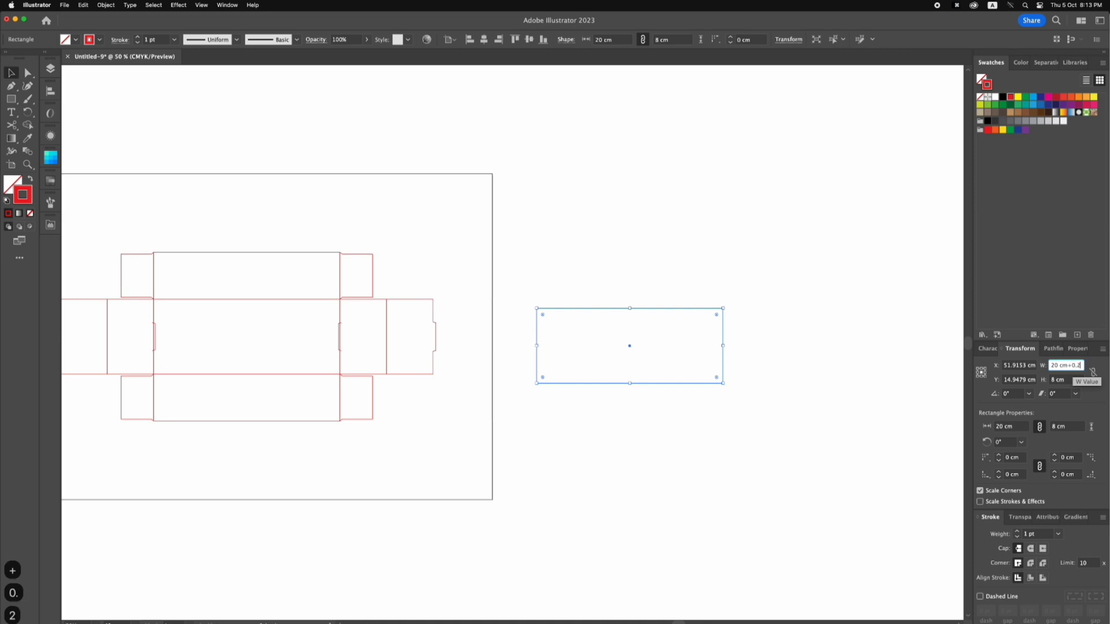
pyautogui.press('Return')
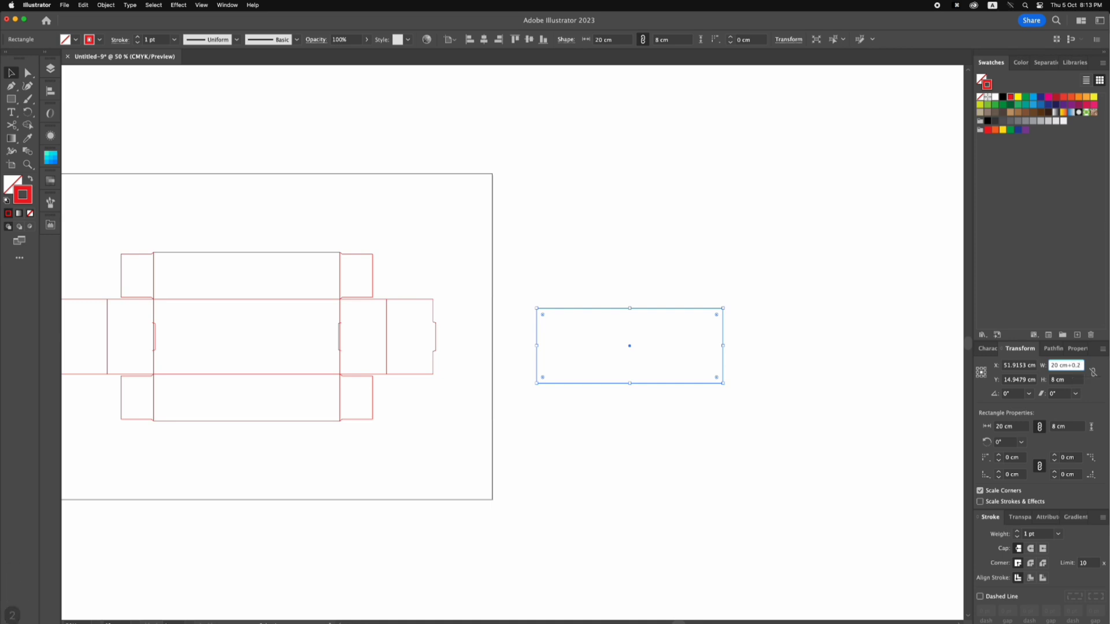
# Set the copied panel's height to 8.2 cm, keeping its centre fixed.
pyautogui.click(1070, 379)
pyautogui.press('z')
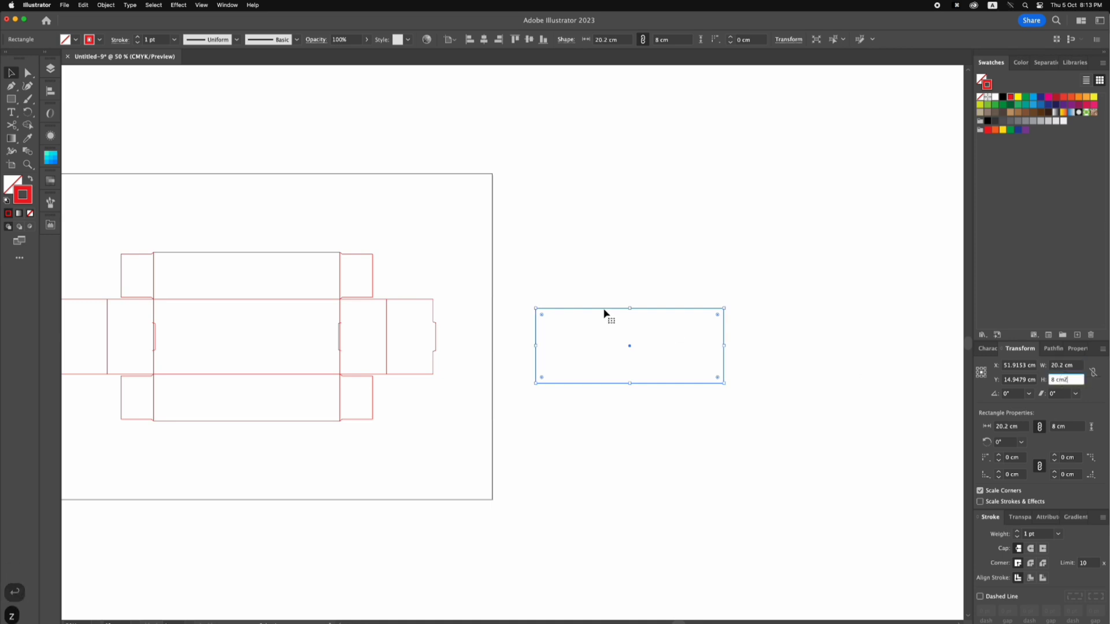
pyautogui.moveTo(426, 240); pyautogui.dragTo(896, 456)
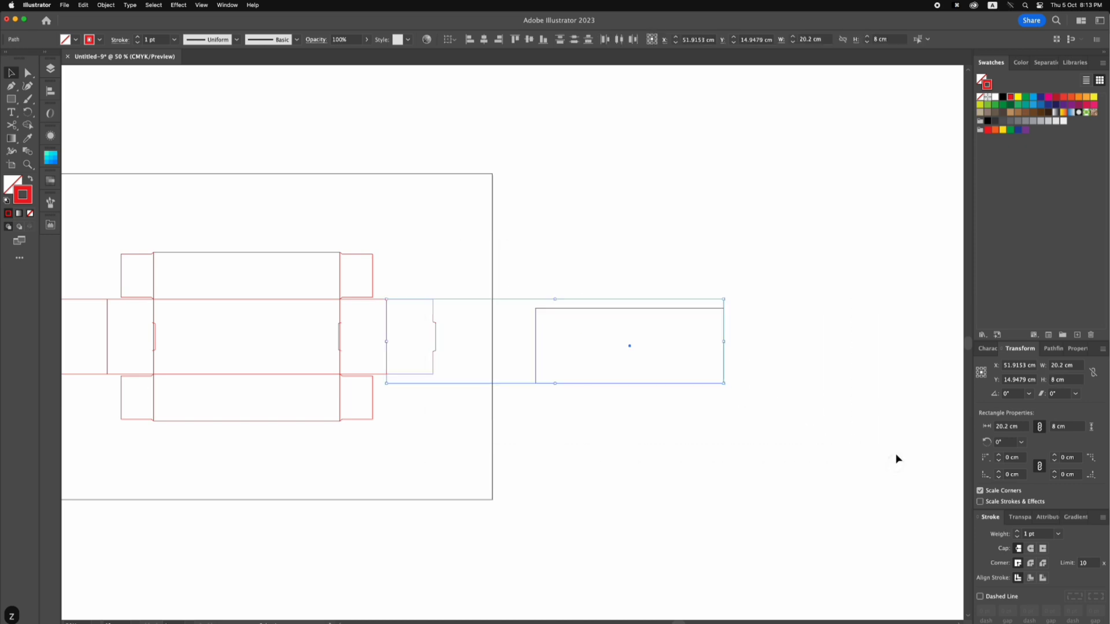
pyautogui.click(789, 398)
pyautogui.press('z')
pyautogui.moveTo(418, 208); pyautogui.dragTo(892, 479)
pyautogui.press('v')
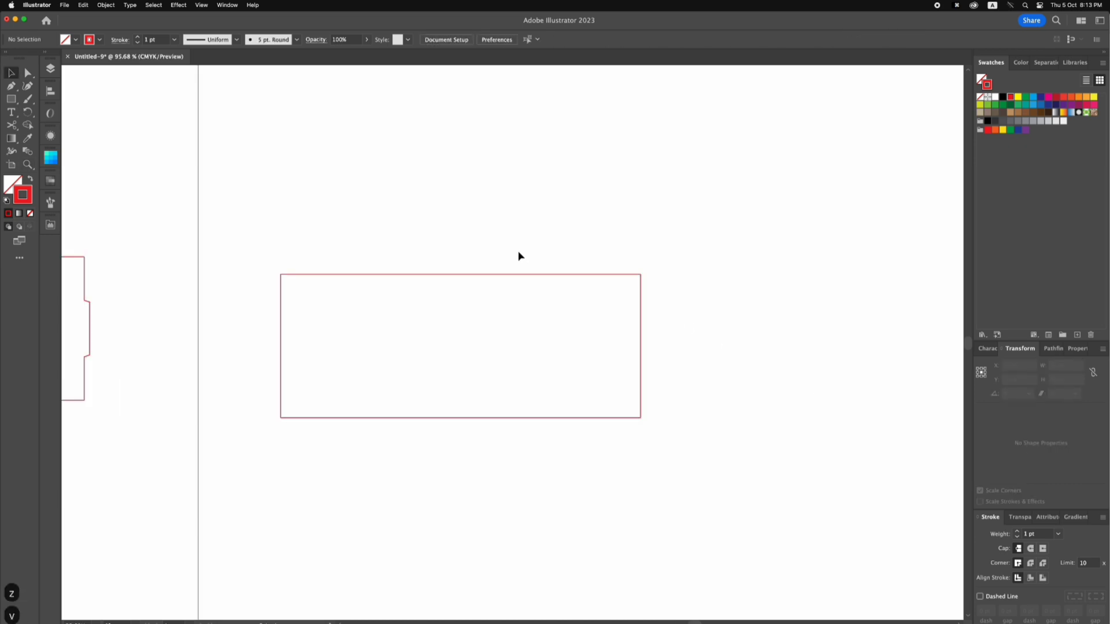
pyautogui.click(548, 304)
pyautogui.click(1071, 380)
pyautogui.write('+0.2')
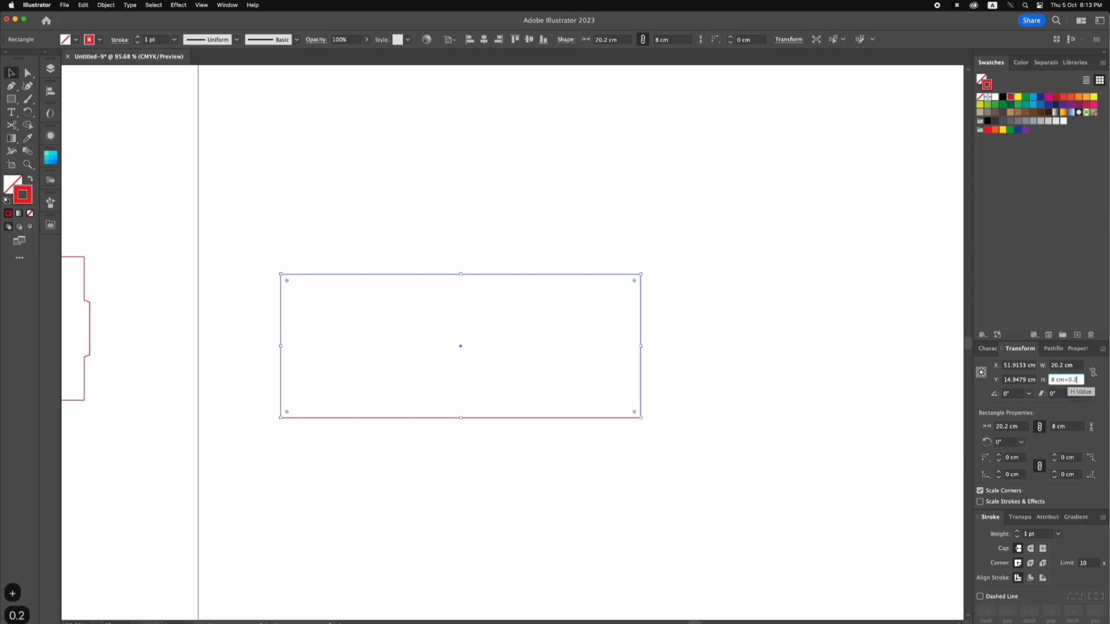
pyautogui.press('Return')
pyautogui.click(470, 243)
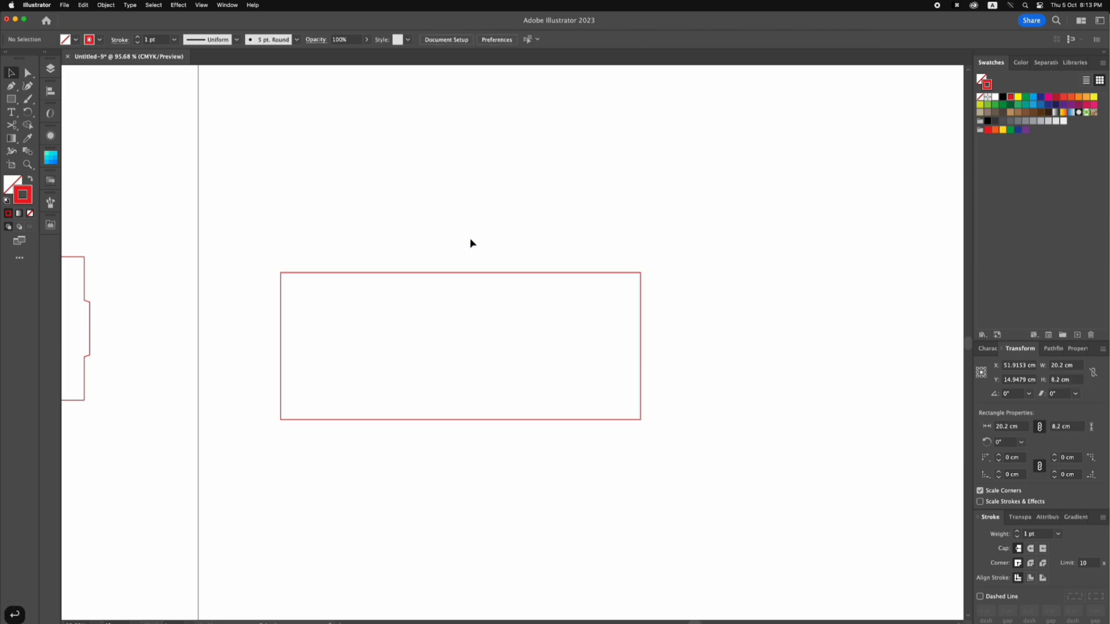
# Copy the dieline's lower 20 × 5 cm panel against the bottom edge of the enlarged panel, centred on it.
pyautogui.press('super+minus')
pyautogui.hscroll(-5, 332, 307)
pyautogui.scroll(-2, 332, 307)
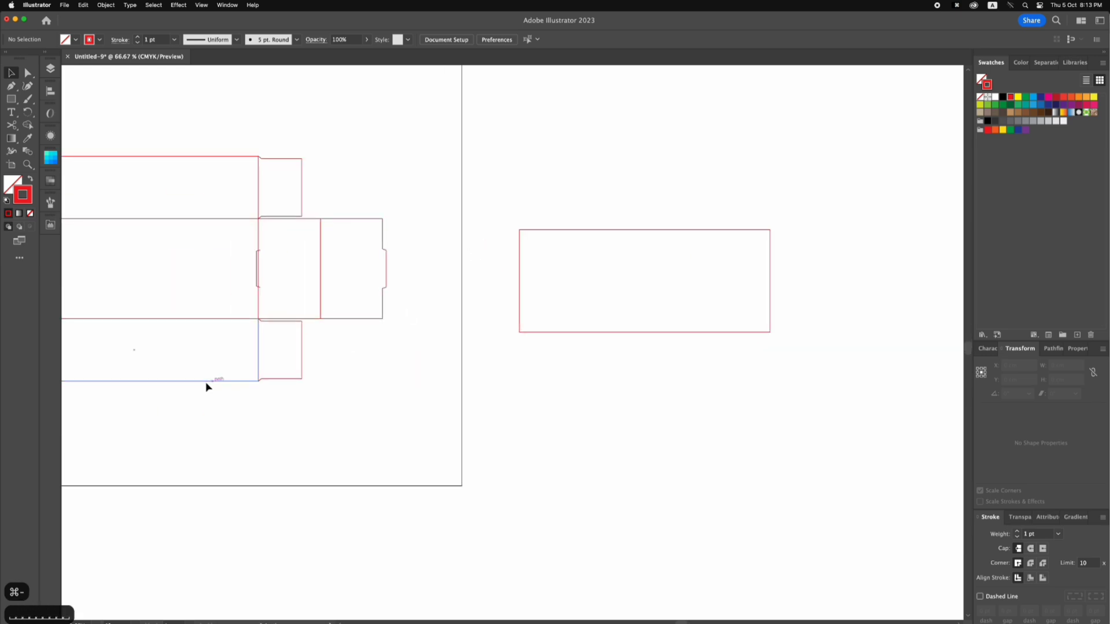
pyautogui.moveTo(205, 381); pyautogui.dragTo(716, 397)
pyautogui.press('z')
pyautogui.moveTo(474, 265); pyautogui.dragTo(893, 457)
pyautogui.press('v')
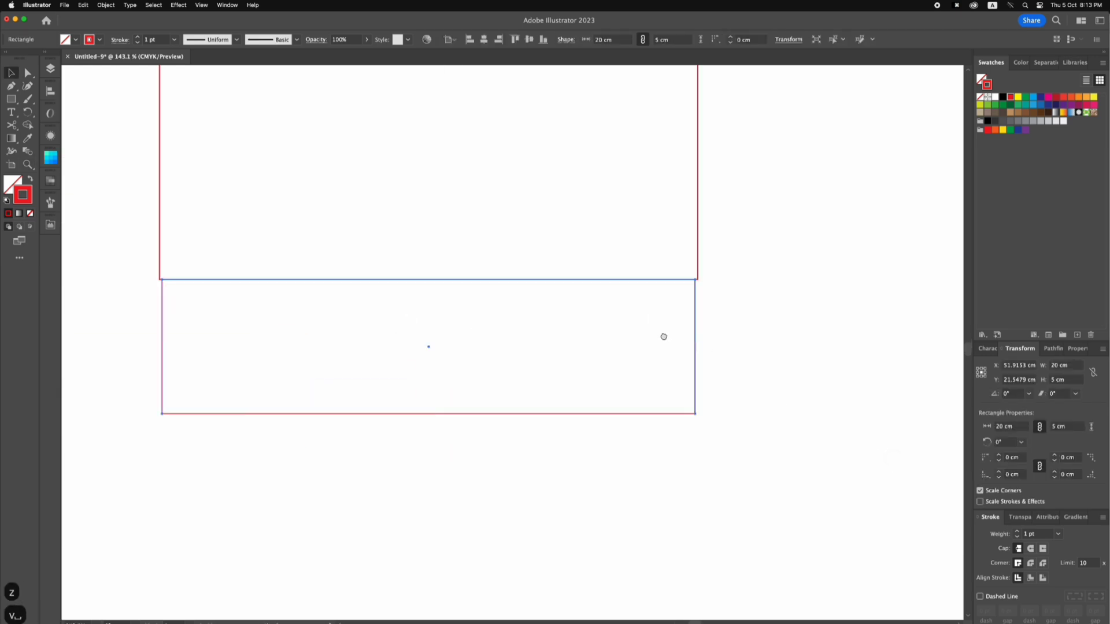
# Set the width of the copied 20 × 5 cm panel below the enlarged panel to 20.2 cm.
pyautogui.moveTo(663, 337); pyautogui.dragTo(677, 346)
pyautogui.click(1075, 366)
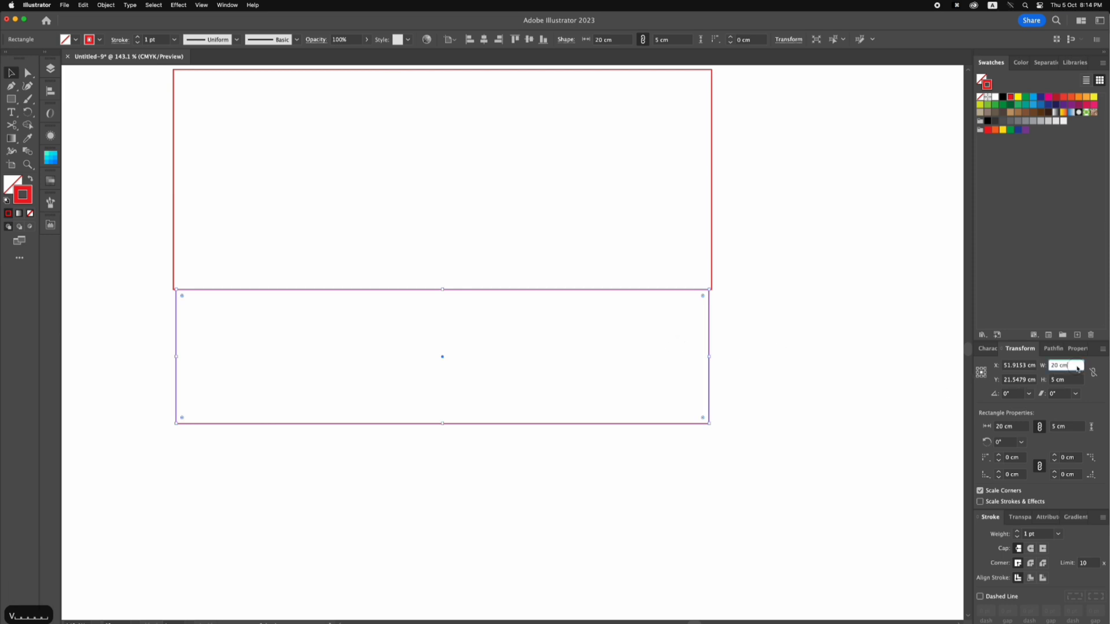
pyautogui.write('+')
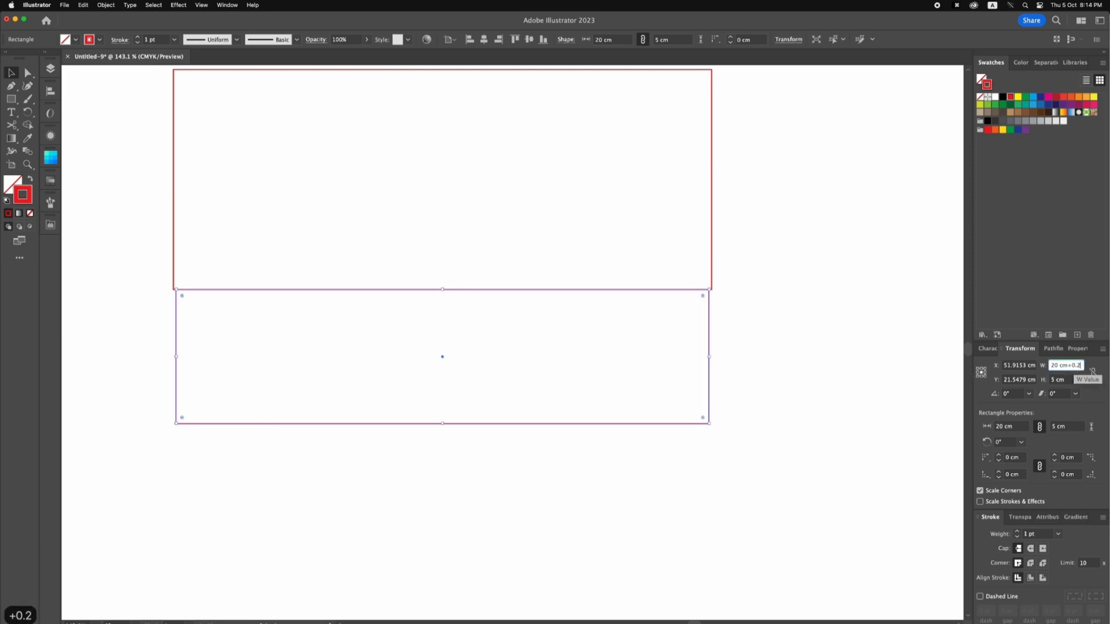
pyautogui.write('0.2')
pyautogui.press('Return')
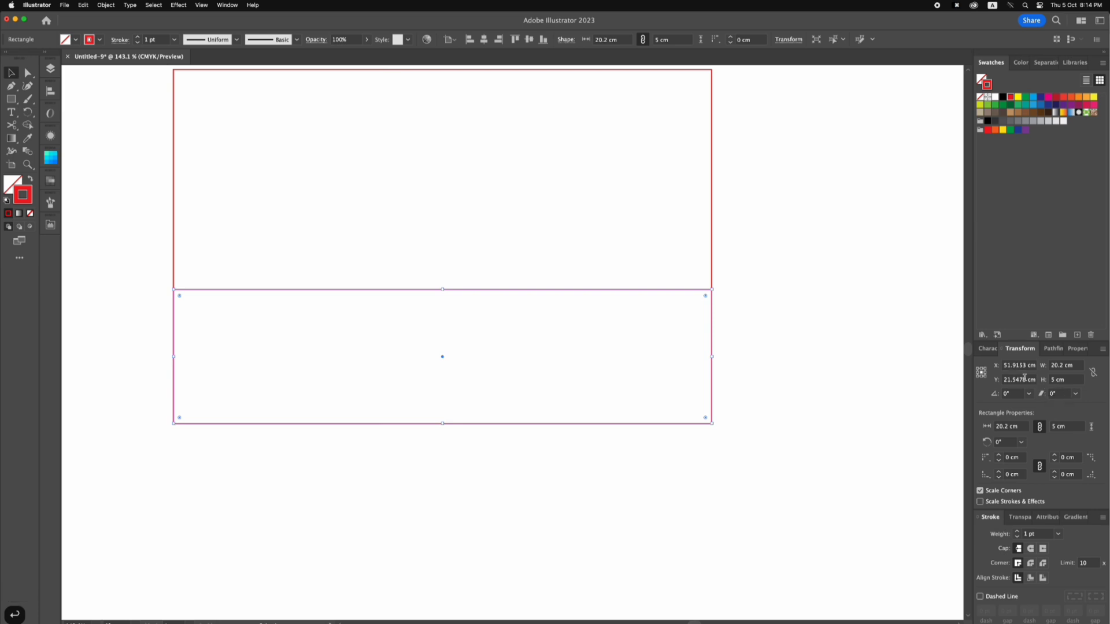
# Set the lower copied panel's height to 5.2 cm, keeping its top edge fixed against the enlarged main panel.
pyautogui.click(1073, 381)
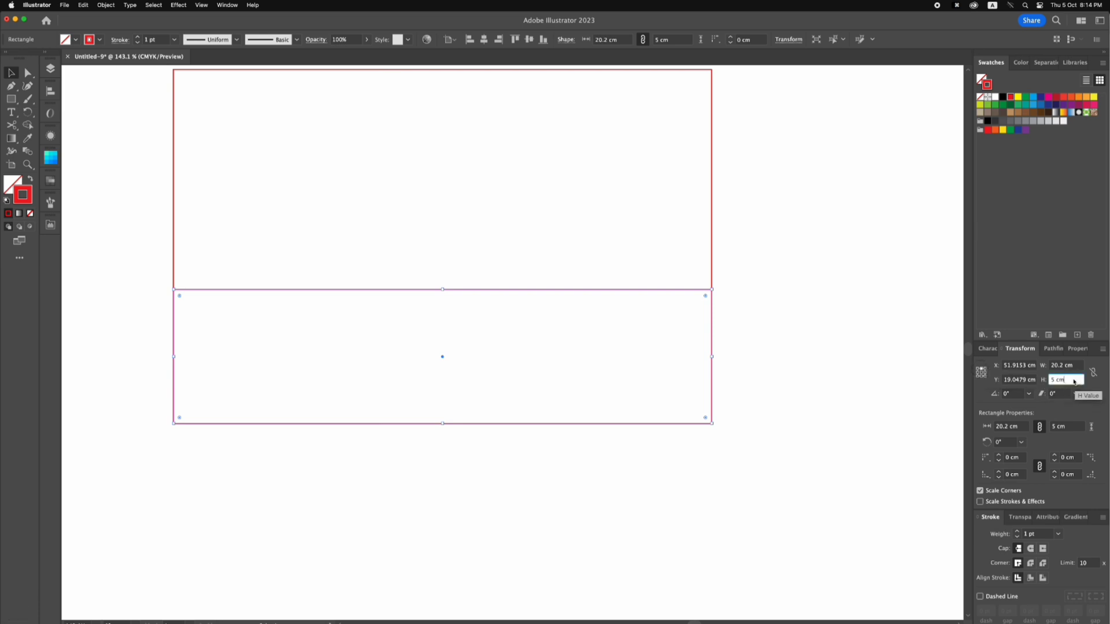
pyautogui.write('+0')
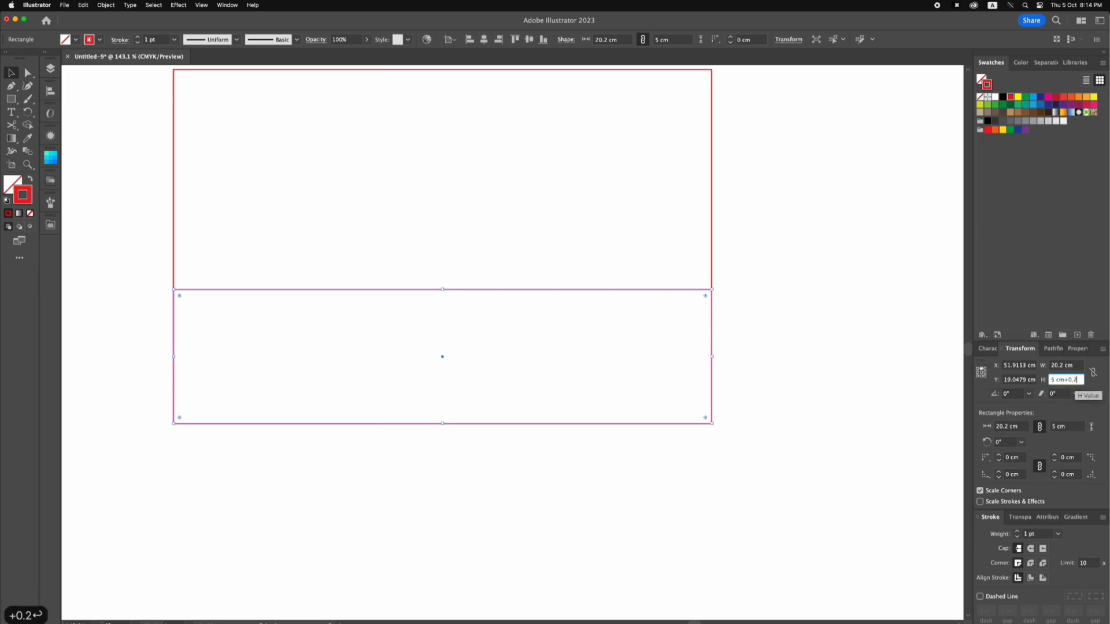
pyautogui.write('.2')
pyautogui.press('Return')
pyautogui.click(846, 393)
# Copy the 20.2 × 5.2 cm panel against the top edge of the 20.2 × 8.2 cm main panel.
pyautogui.press('super+minus')
pyautogui.press('super+minus')
pyautogui.press('super+minus')
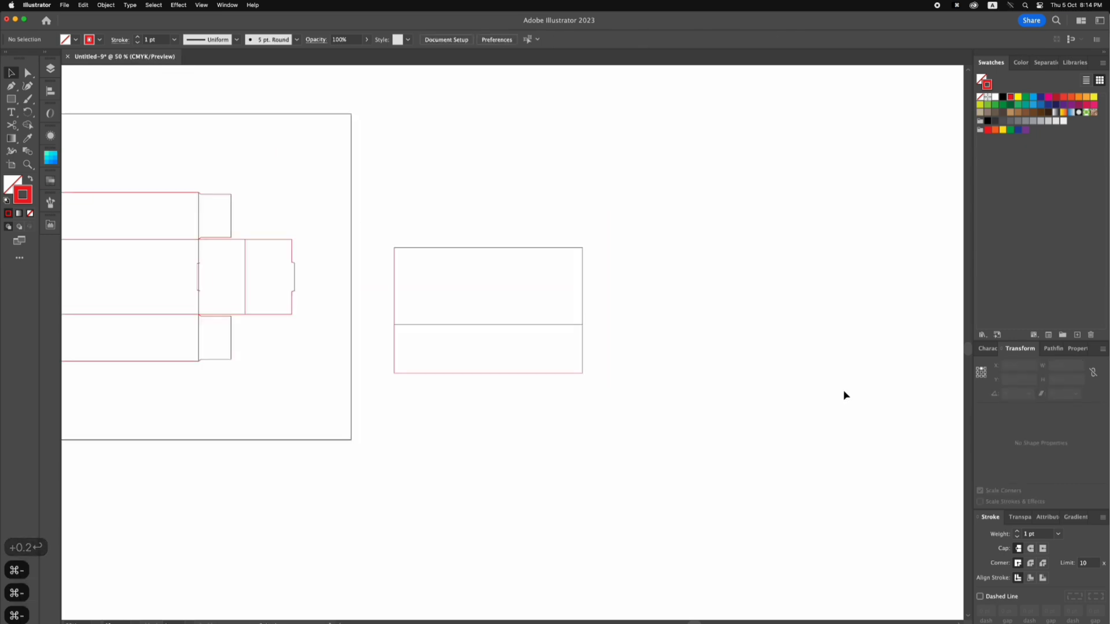
pyautogui.press('space')
pyautogui.moveTo(426, 347); pyautogui.dragTo(478, 288)
pyautogui.click(477, 398)
pyautogui.click(471, 374)
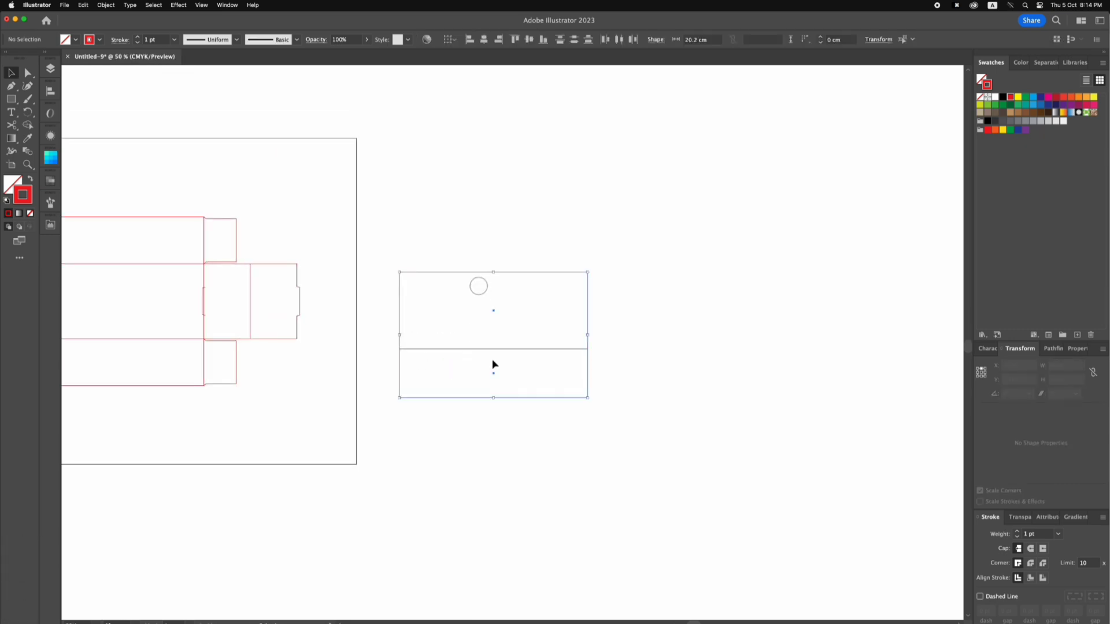
pyautogui.click(520, 410)
pyautogui.moveTo(515, 397); pyautogui.dragTo(511, 273)
pyautogui.press('space')
pyautogui.moveTo(639, 327); pyautogui.dragTo(632, 280)
pyautogui.click(632, 274)
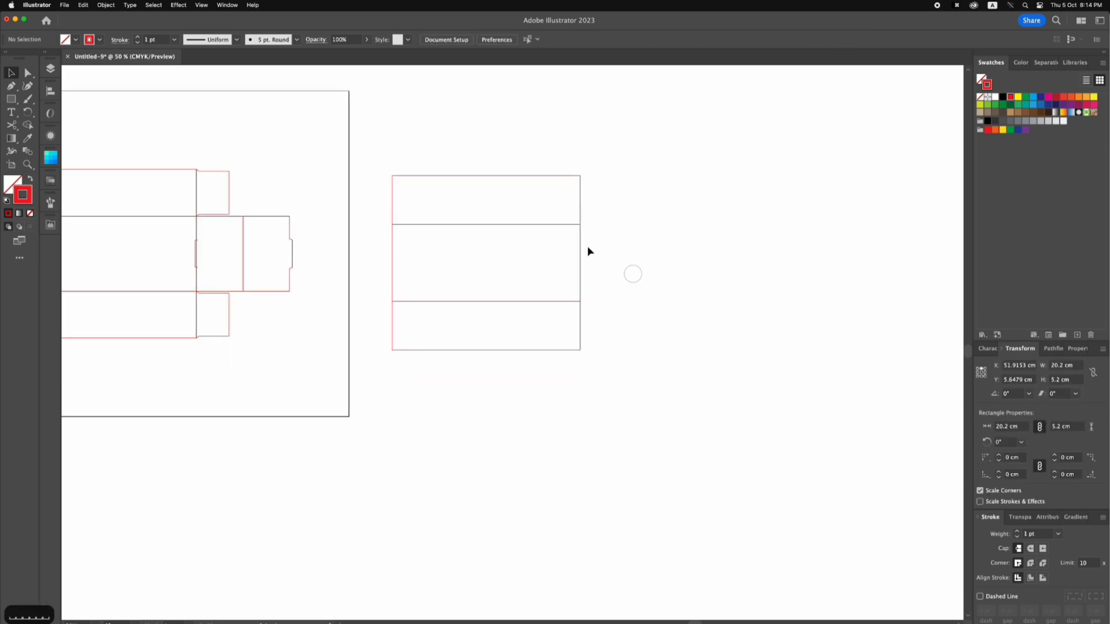
# Copy the 20.2 × 8.2 cm panel against the bottom edge of the lower 5.2 cm high panel.
pyautogui.moveTo(580, 240); pyautogui.dragTo(614, 322)
pyautogui.click(607, 364)
pyautogui.press('space')
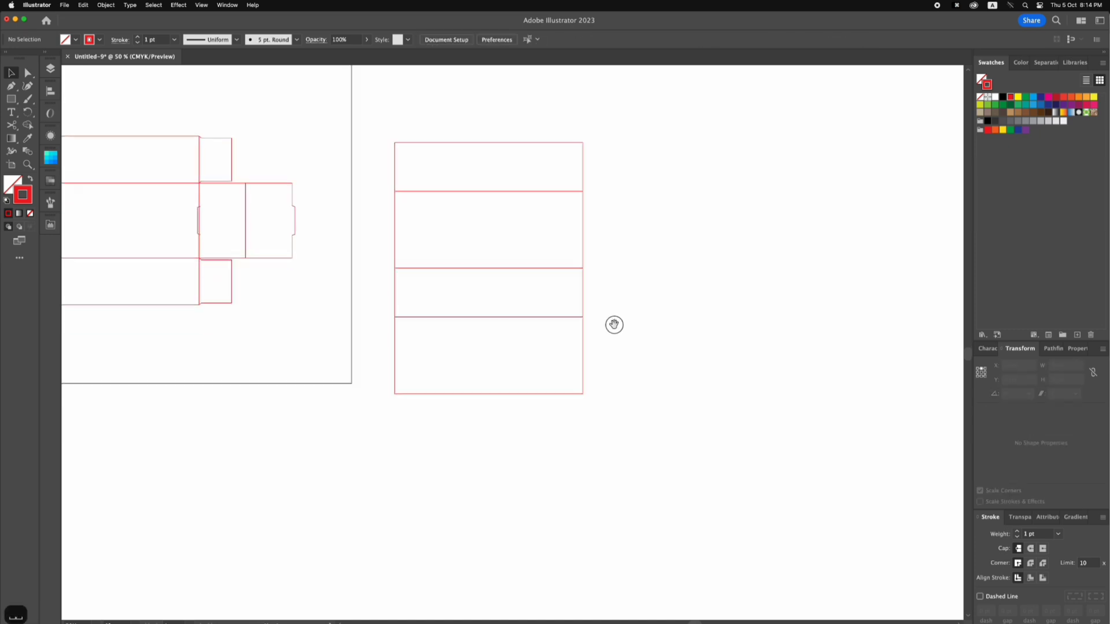
# Copy the 5.2 cm high panel below the lowest panel of the enlarged part and set the copy's height to 1.5 cm.
pyautogui.moveTo(585, 287); pyautogui.dragTo(589, 414)
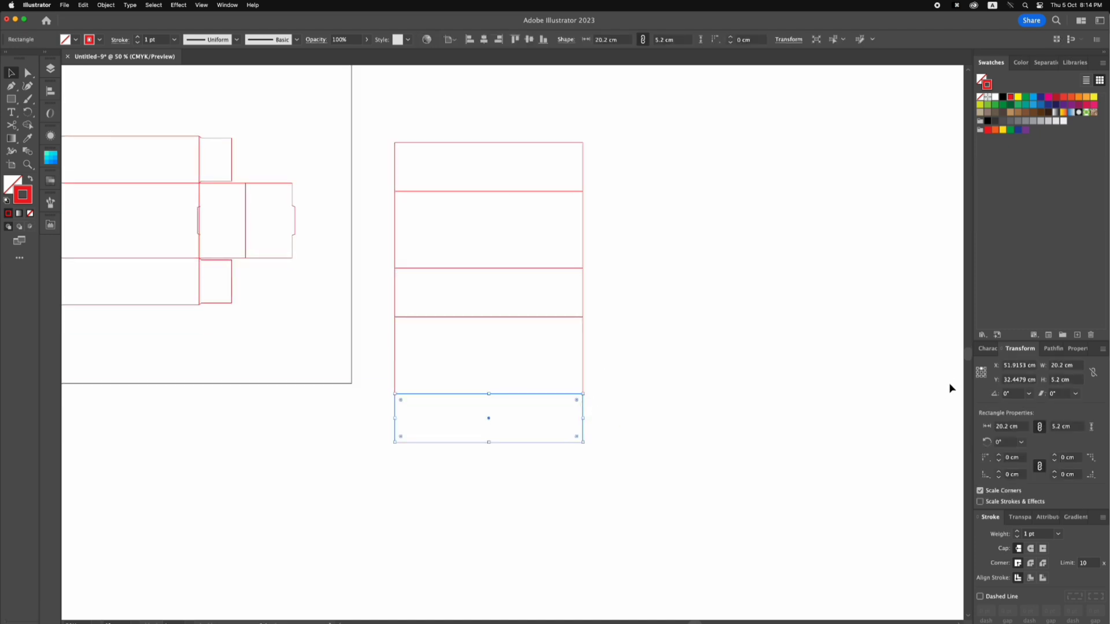
pyautogui.click(1075, 383)
pyautogui.write('1.5')
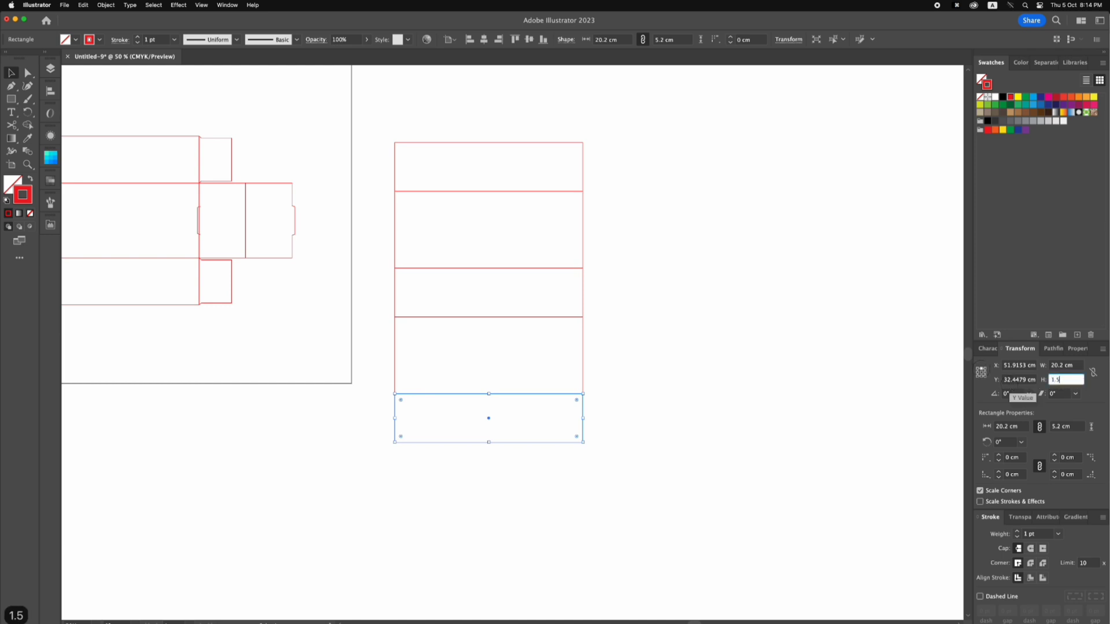
pyautogui.press('Return')
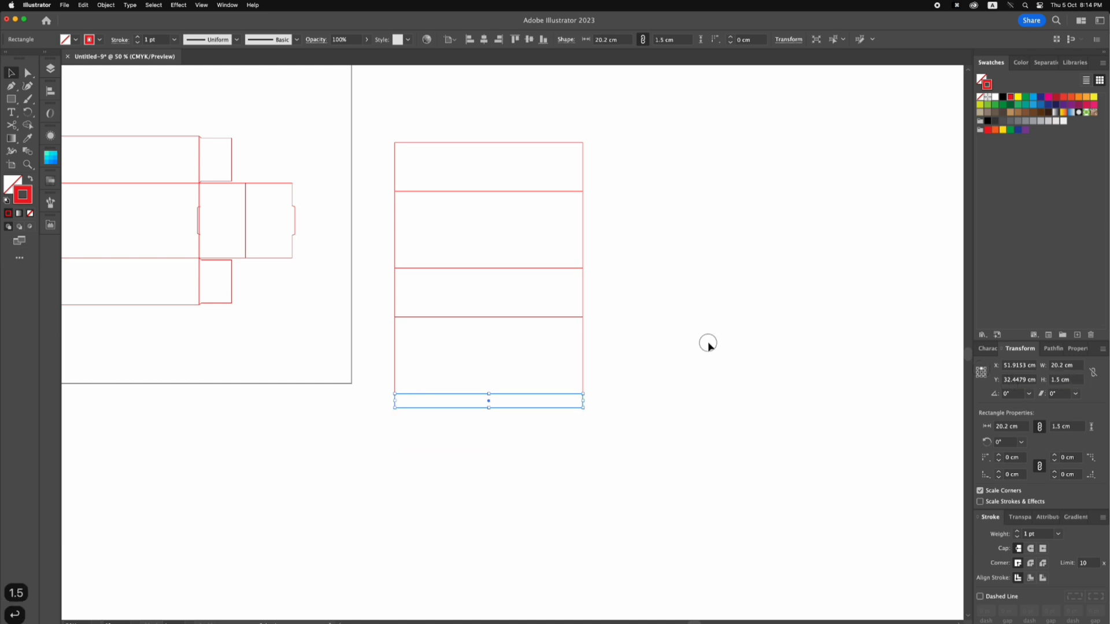
# Set the keyboard increment in the general preferences to 0.5 cm.
pyautogui.click(706, 344)
pyautogui.click(496, 39)
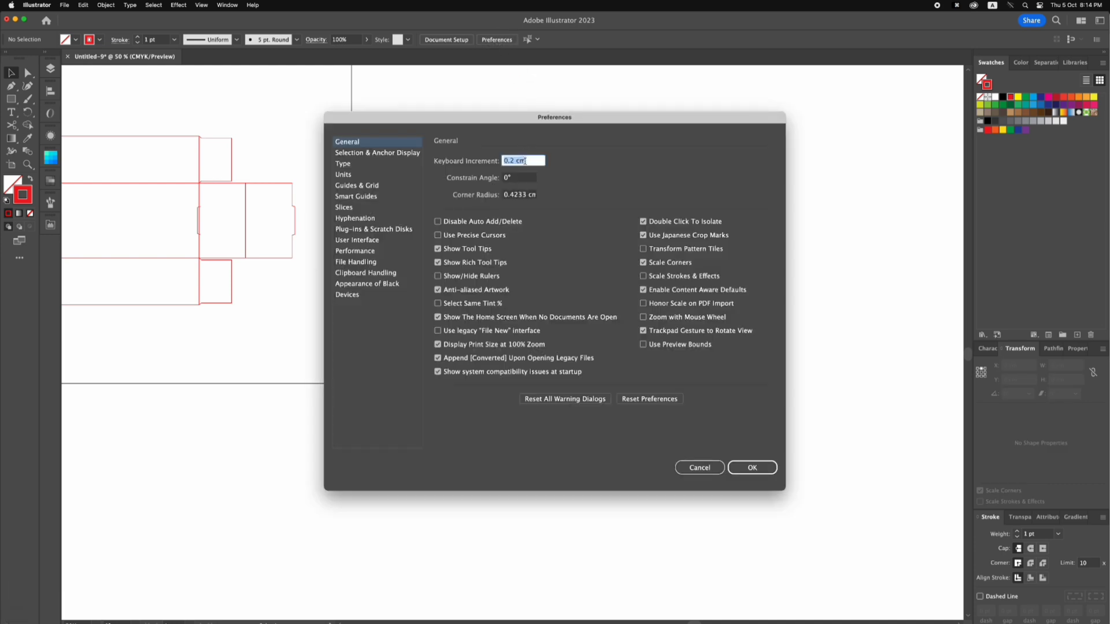
pyautogui.write('0.5')
pyautogui.press('Return')
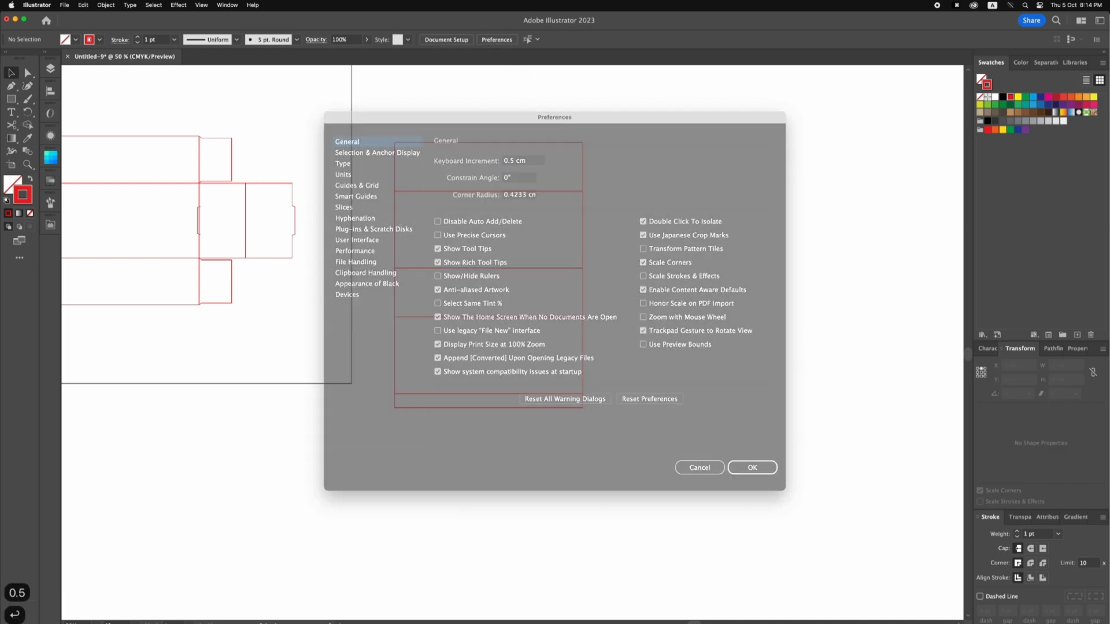
# Taper the 1.5 cm glue flap by moving each of its two bottom corners 0.5 cm inward.
pyautogui.press('a')
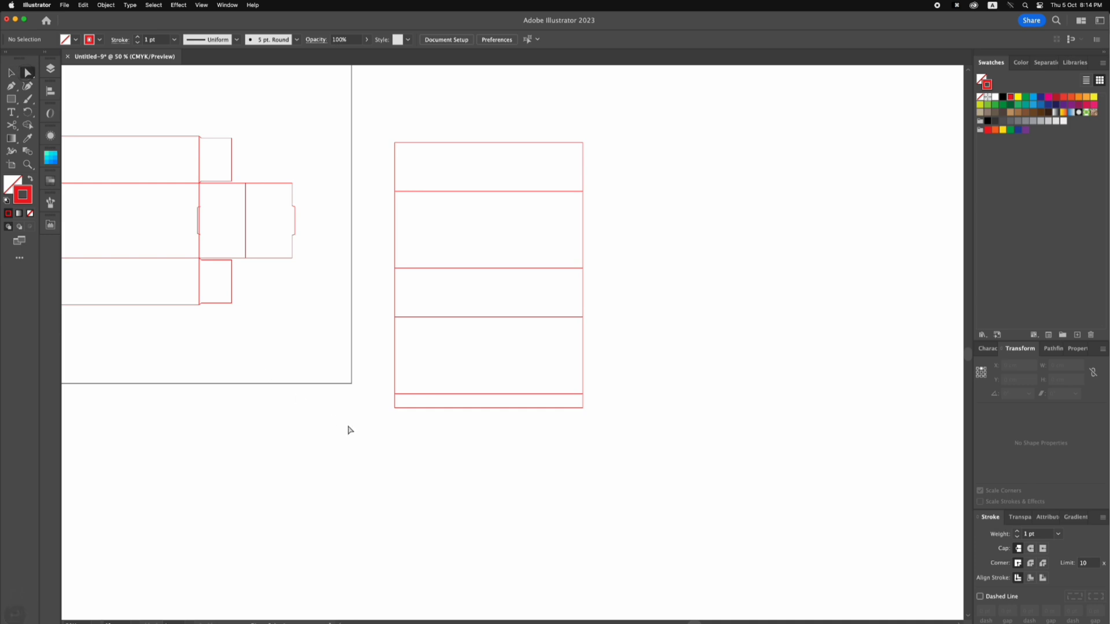
pyautogui.click(399, 409)
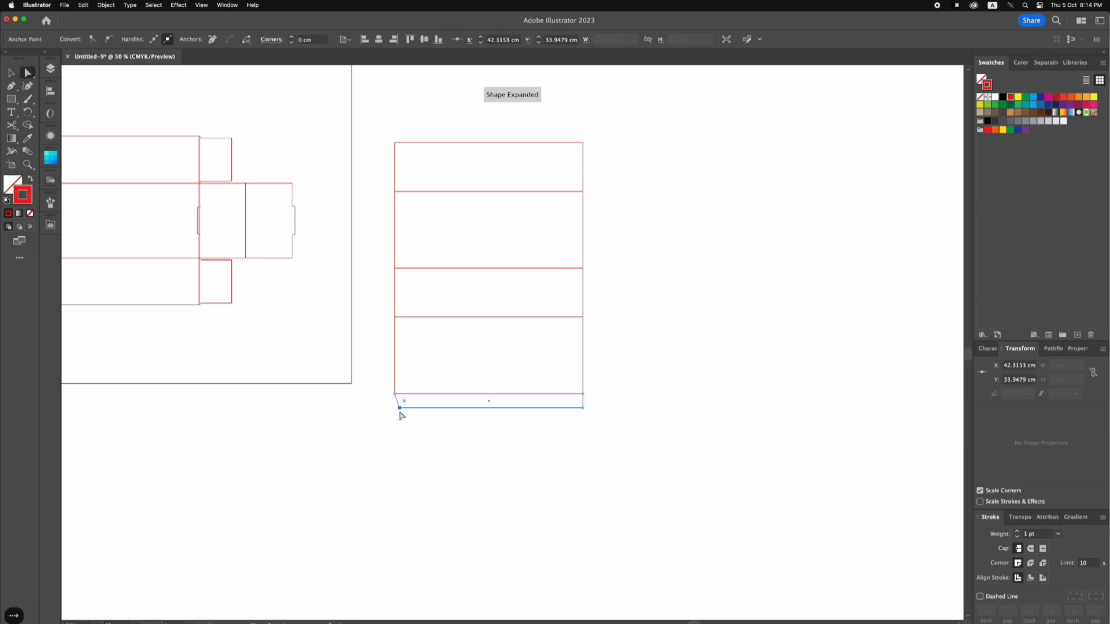
pyautogui.click(582, 408)
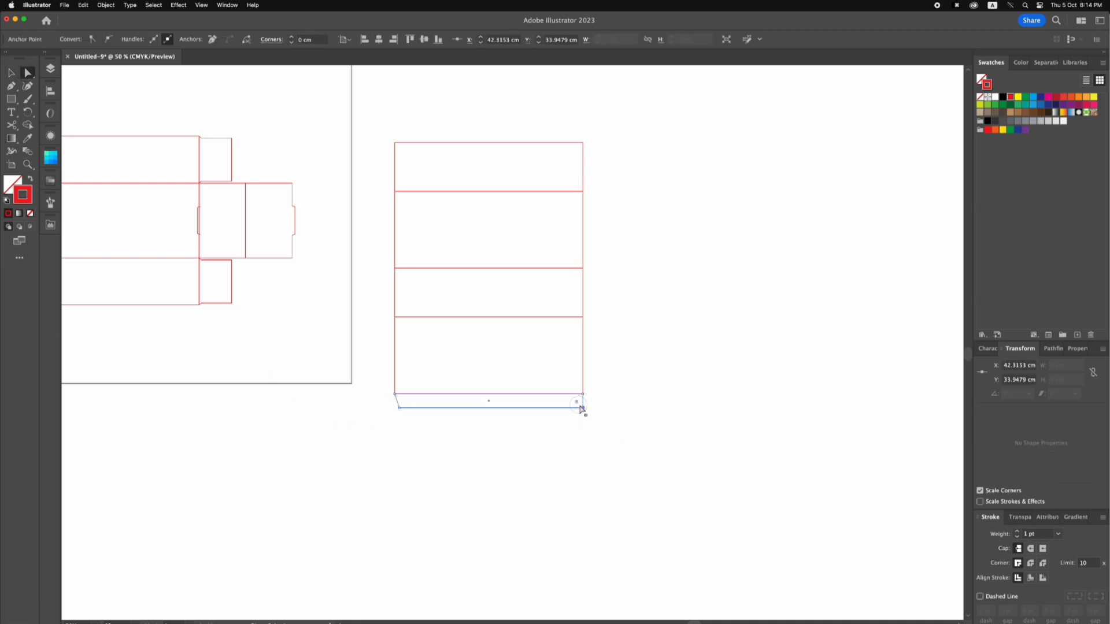
pyautogui.press('Left')
pyautogui.click(547, 466)
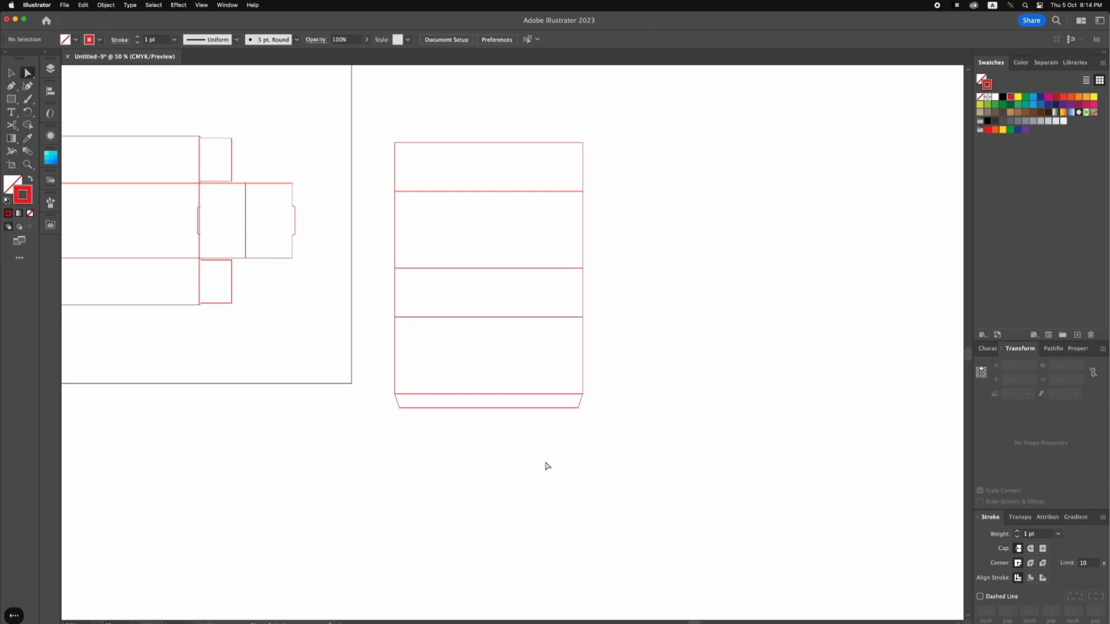
# Group all panels of the enlarged part and move the group closer to the dieline.
pyautogui.press('v')
pyautogui.moveTo(356, 293); pyautogui.dragTo(545, 384)
pyautogui.moveTo(561, 188); pyautogui.dragTo(818, 542)
pyautogui.press('super+g')
pyautogui.moveTo(645, 366); pyautogui.dragTo(591, 317)
# Group all panels, flaps and locking tabs of the box dieline.
pyautogui.hscroll(-3, 496, 248)
pyautogui.moveTo(123, 197); pyautogui.dragTo(589, 457)
pyautogui.press('super+g')
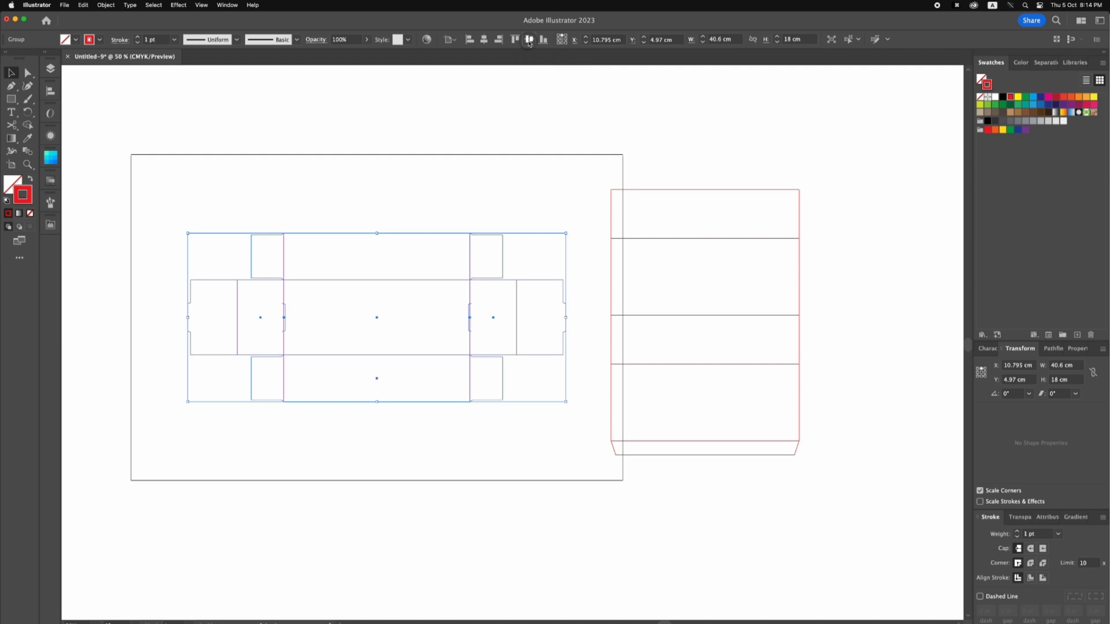
# Centre the enlarged part's group vertically on the artboard.
pyautogui.click(613, 190)
pyautogui.click(529, 39)
pyautogui.click(558, 127)
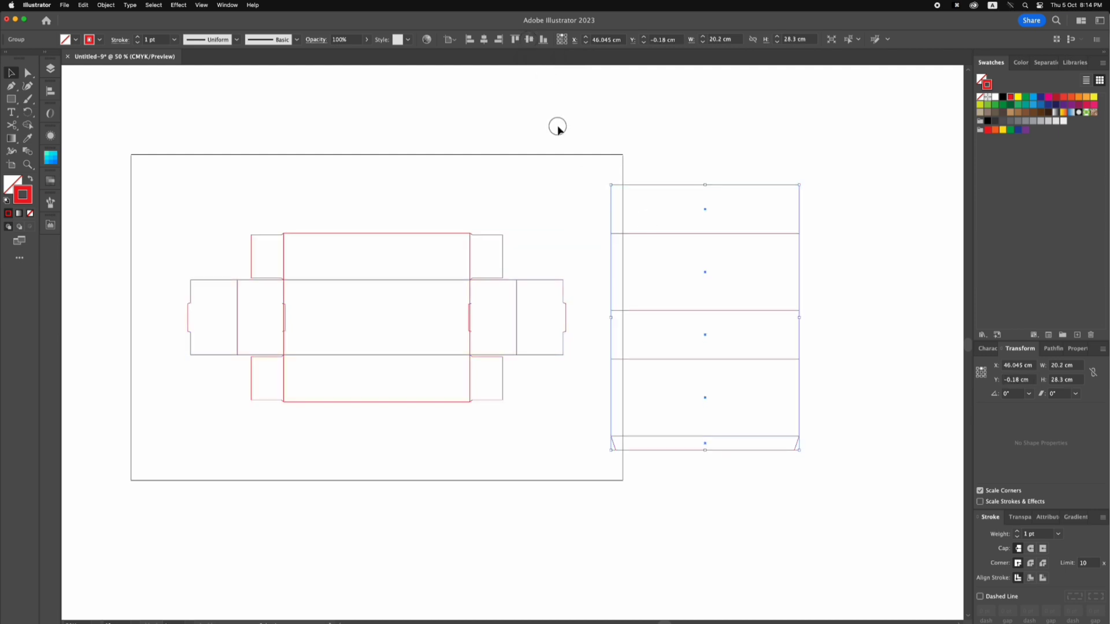
pyautogui.moveTo(515, 161); pyautogui.dragTo(539, 158)
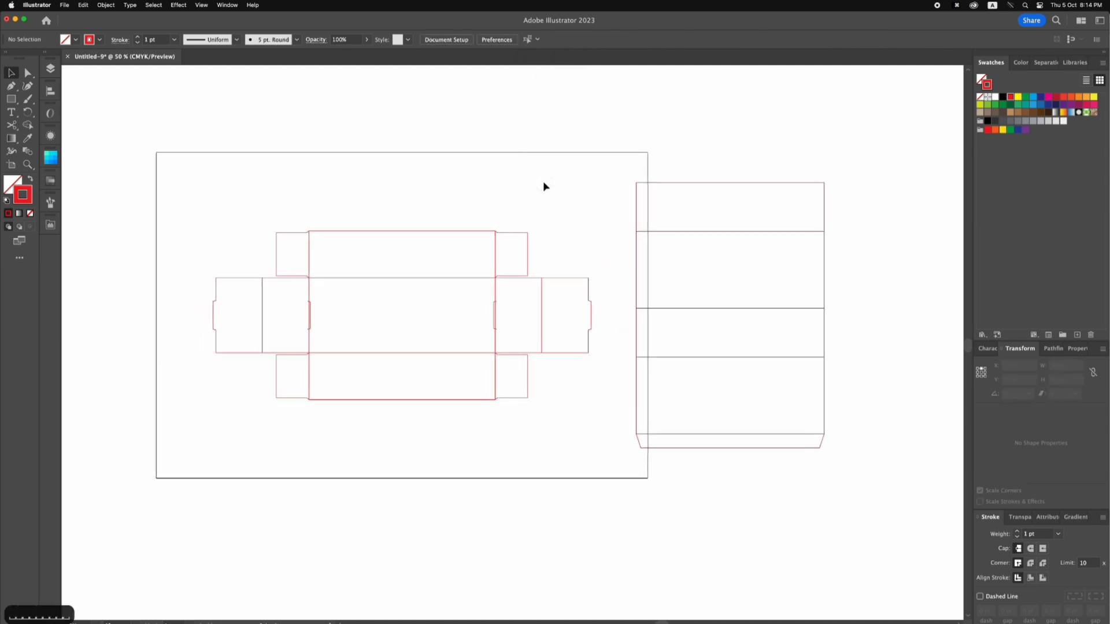
# Extend the artboard's right edge past the enlarged part and bring its left edge closer to the dieline.
pyautogui.click(13, 168)
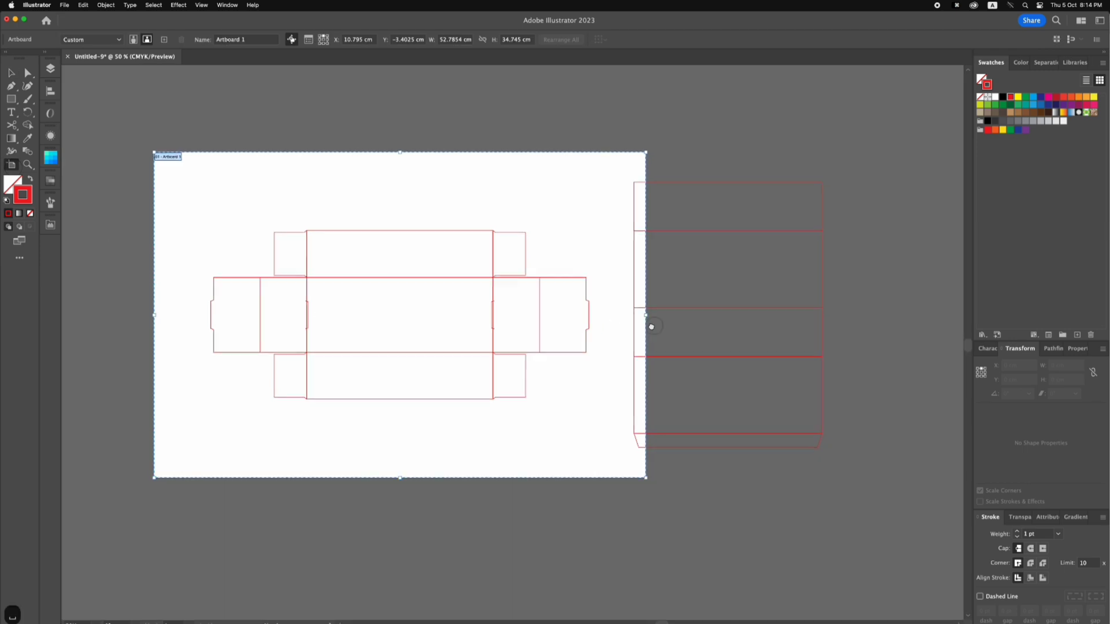
pyautogui.moveTo(649, 324); pyautogui.dragTo(807, 315)
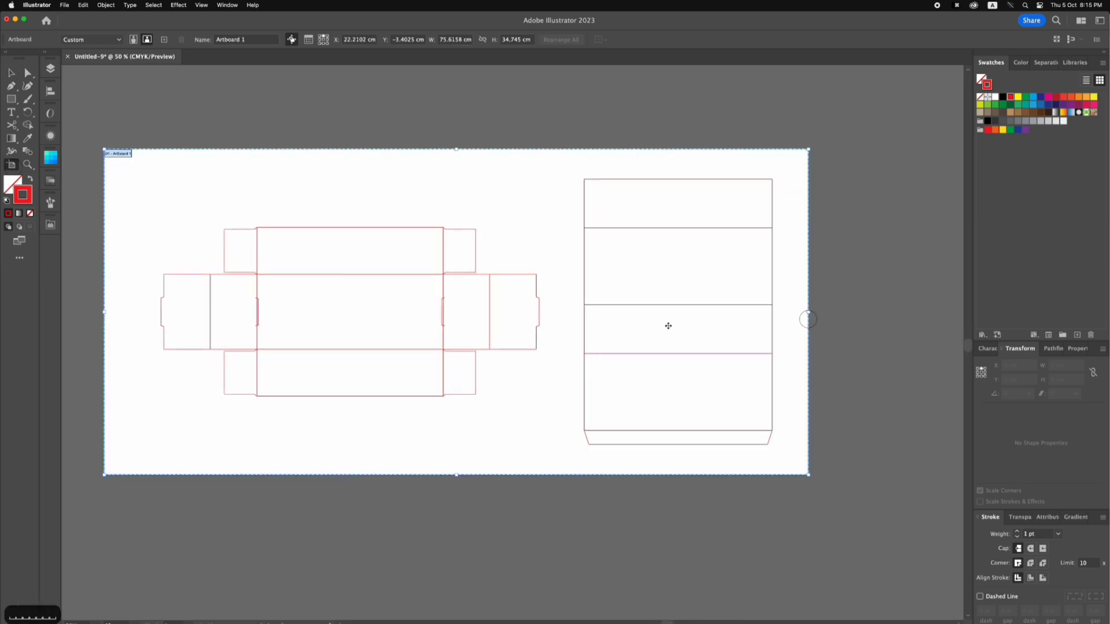
pyautogui.moveTo(106, 315); pyautogui.dragTo(147, 312)
pyautogui.press('v')
# Convert the grouped box dieline to line segments with the Pathfinder Outline operation.
pyautogui.hscroll(-3, 176, 263)
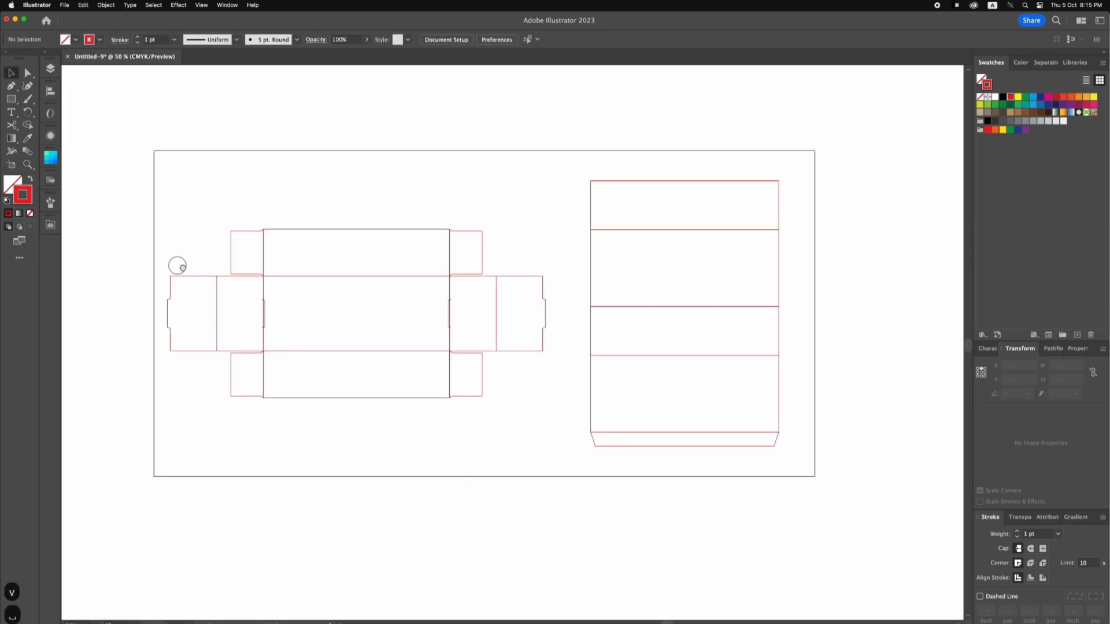
pyautogui.press('z')
pyautogui.moveTo(281, 216); pyautogui.dragTo(941, 525)
pyautogui.press('v')
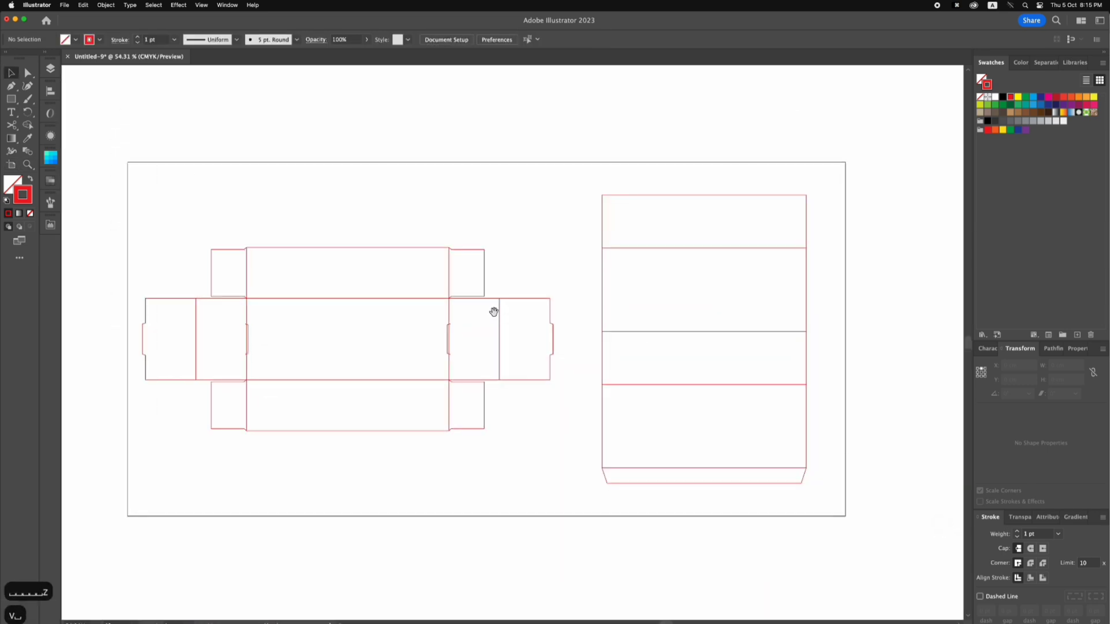
pyautogui.moveTo(493, 312); pyautogui.dragTo(519, 304)
pyautogui.click(492, 288)
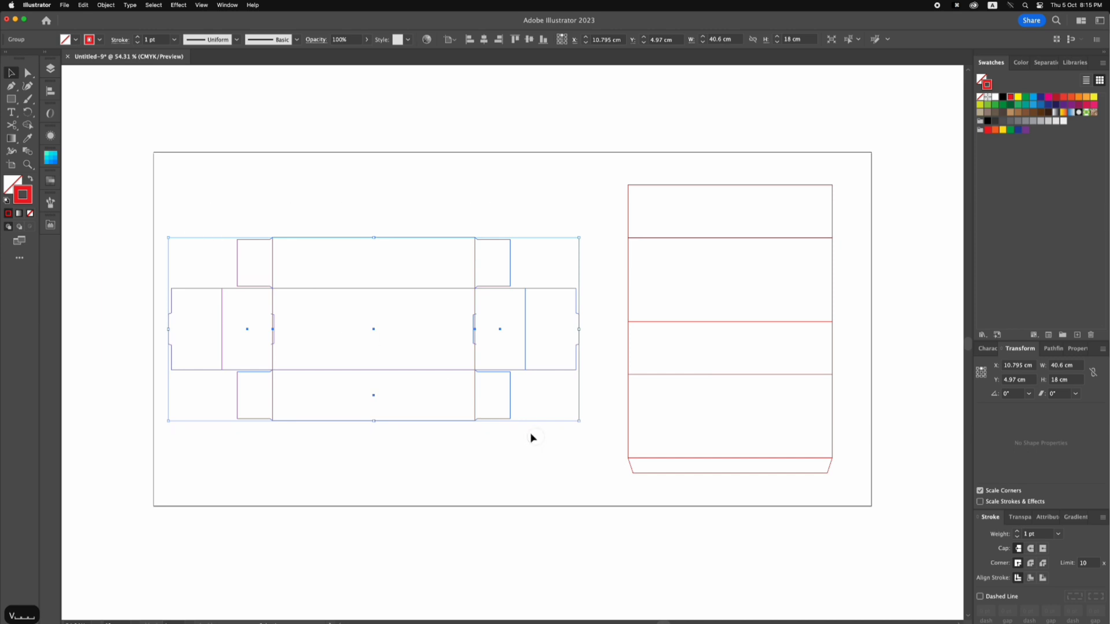
pyautogui.click(1054, 349)
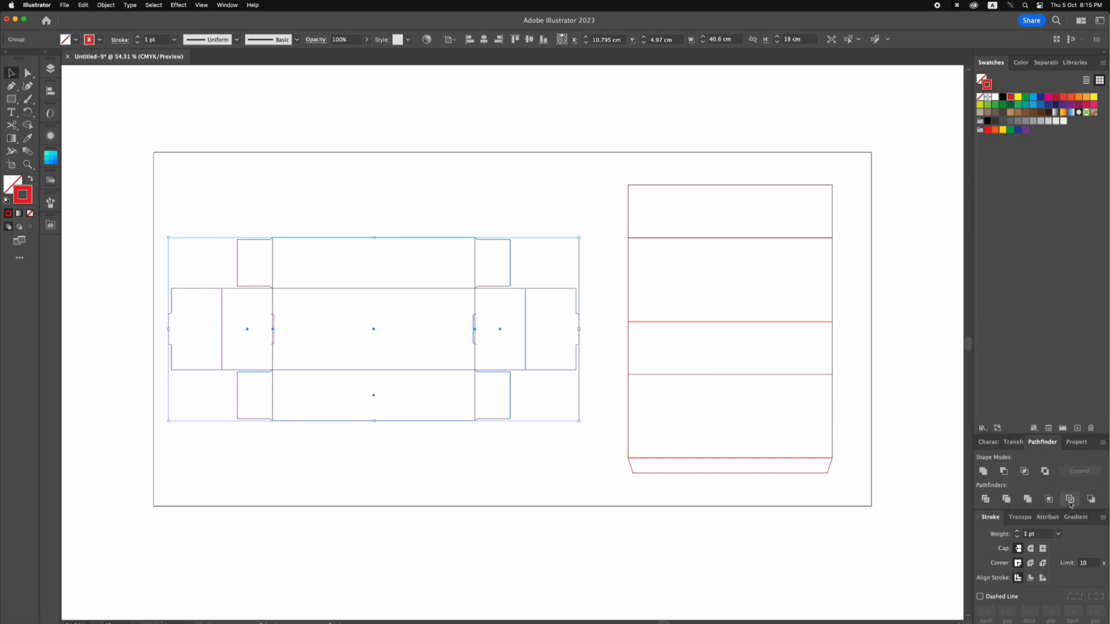
pyautogui.click(1069, 499)
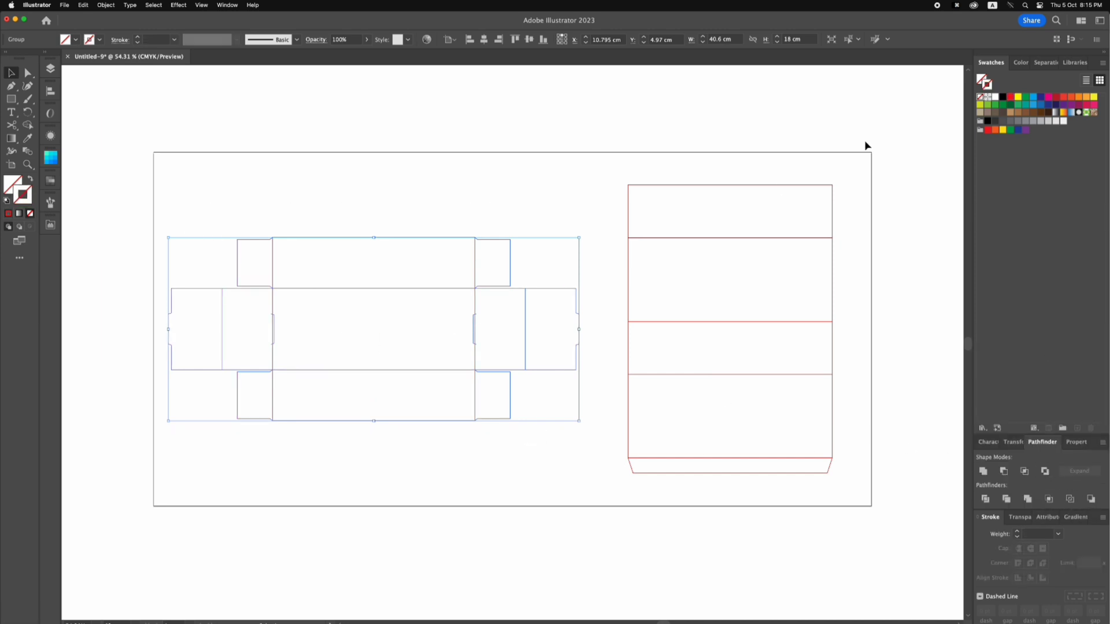
# Apply a red stroke to the outlined box dieline and ungroup it.
pyautogui.click(1010, 97)
pyautogui.rightClick(362, 298)
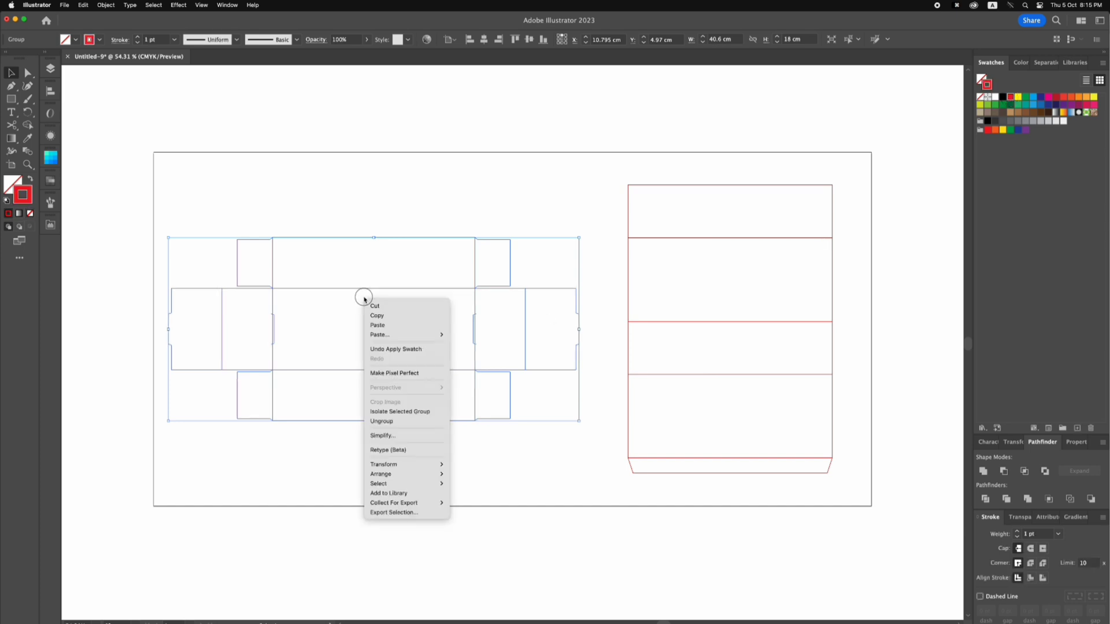
pyautogui.click(404, 422)
# Select the fold lines around the dieline's main panel and across its side panels and give them a black stroke.
pyautogui.press('z')
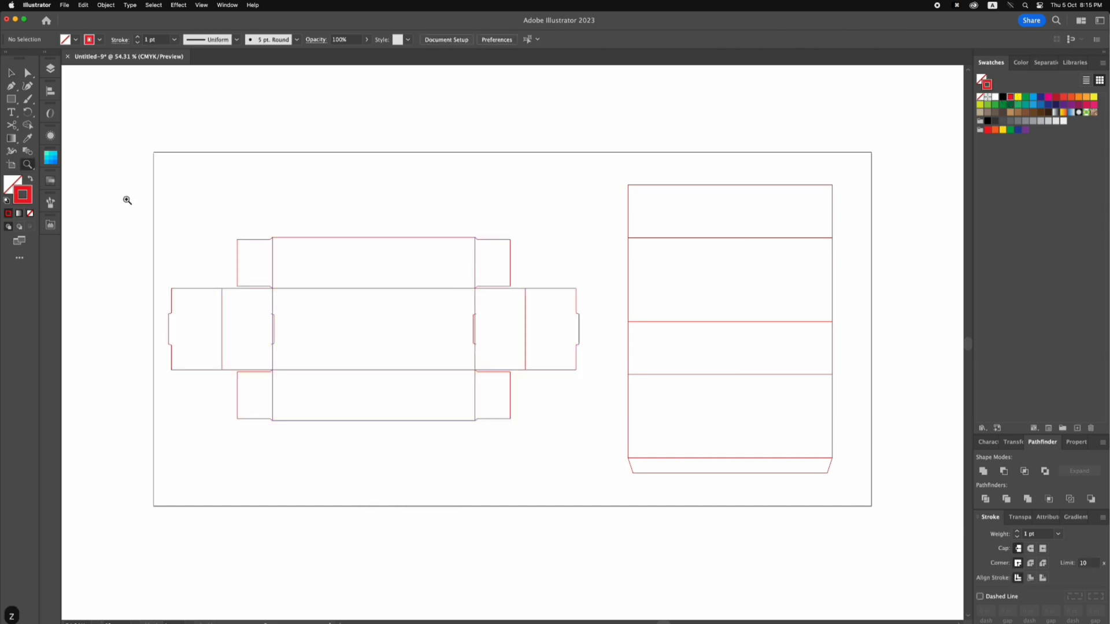
pyautogui.moveTo(128, 200); pyautogui.dragTo(664, 425)
pyautogui.press('v')
pyautogui.click(574, 286)
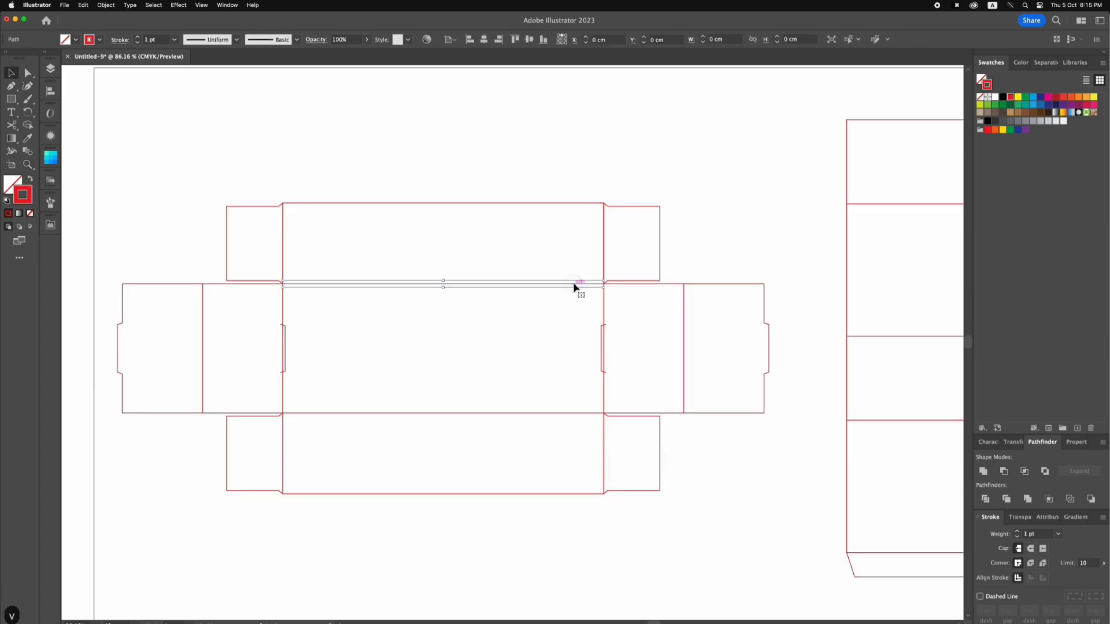
pyautogui.click(600, 266)
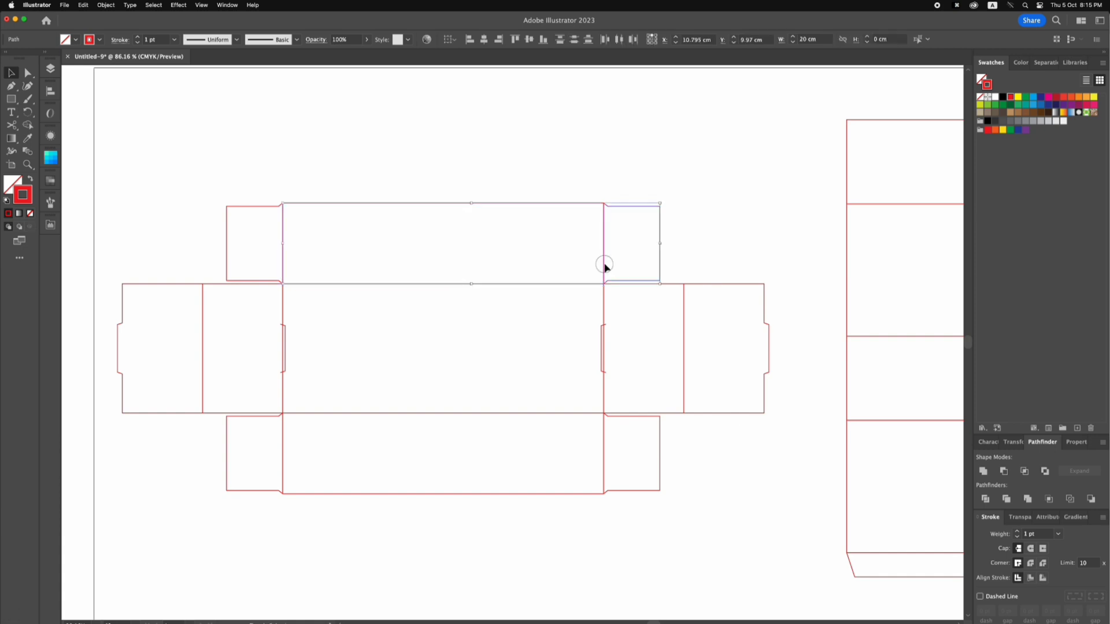
pyautogui.click(589, 284)
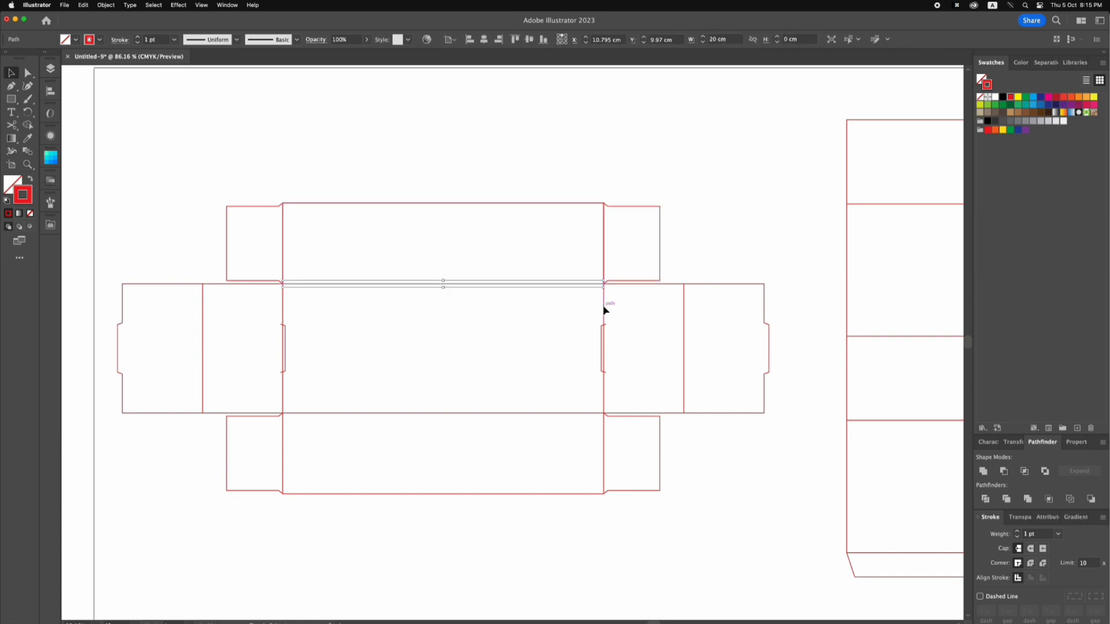
pyautogui.keyDown('shift'); pyautogui.click(603, 304); pyautogui.keyUp('shift')
pyautogui.keyDown('shift'); pyautogui.click(604, 374); pyautogui.keyUp('shift')
pyautogui.keyDown('shift'); pyautogui.click(605, 384); pyautogui.keyUp('shift')
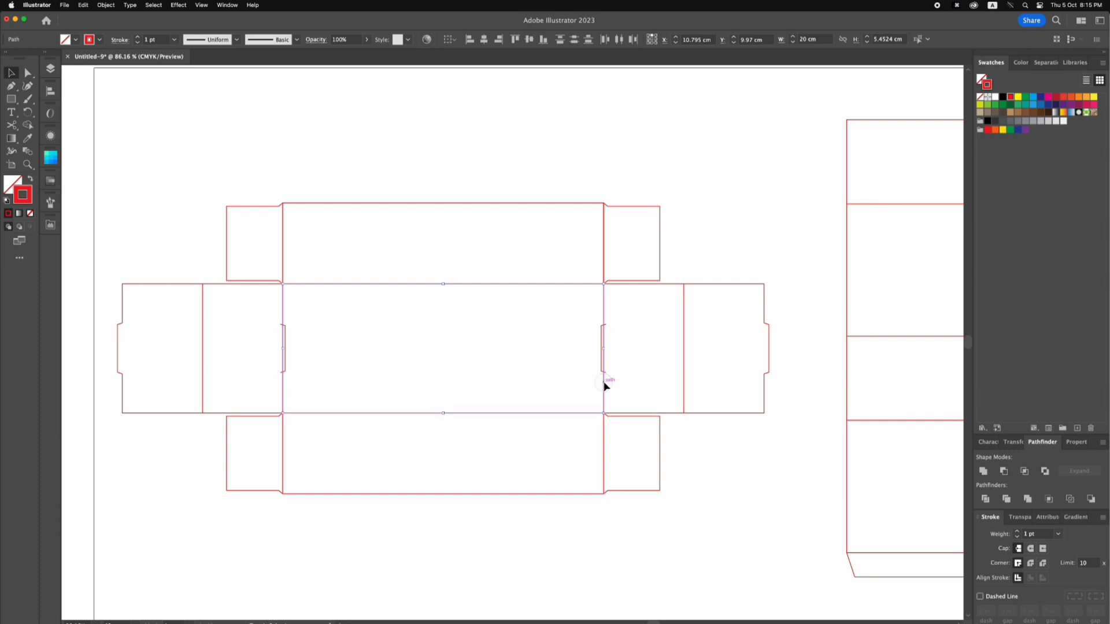
pyautogui.keyDown('shift'); pyautogui.click(684, 341); pyautogui.keyUp('shift')
pyautogui.click(1003, 99)
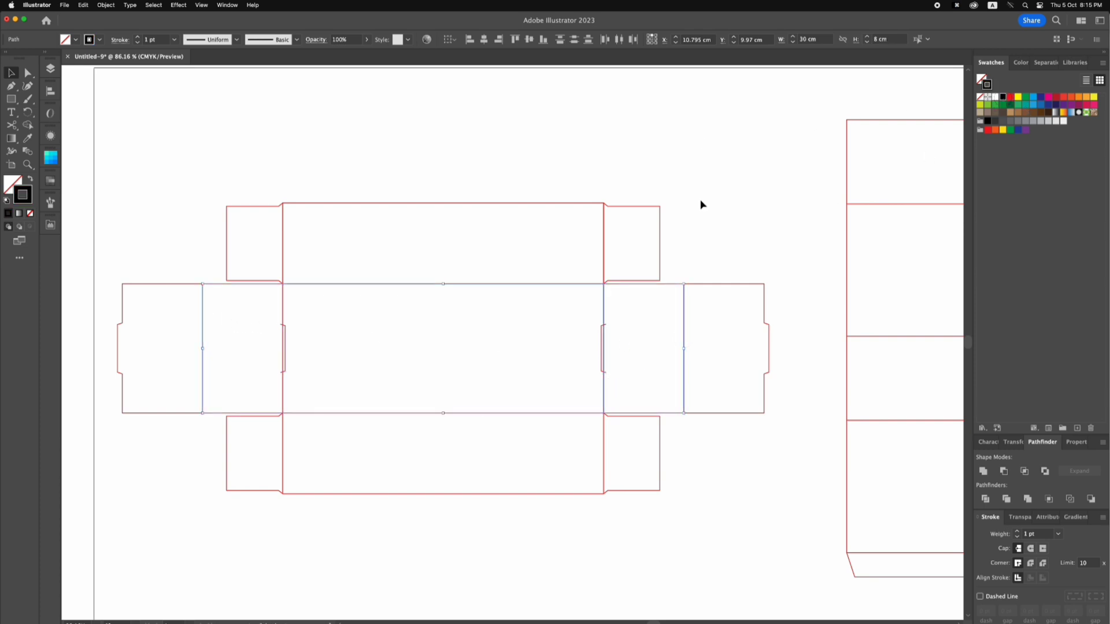
# Delete the straight segments that close off the tab slots at both ends of the main panel.
pyautogui.click(694, 218)
pyautogui.moveTo(604, 335); pyautogui.dragTo(618, 343)
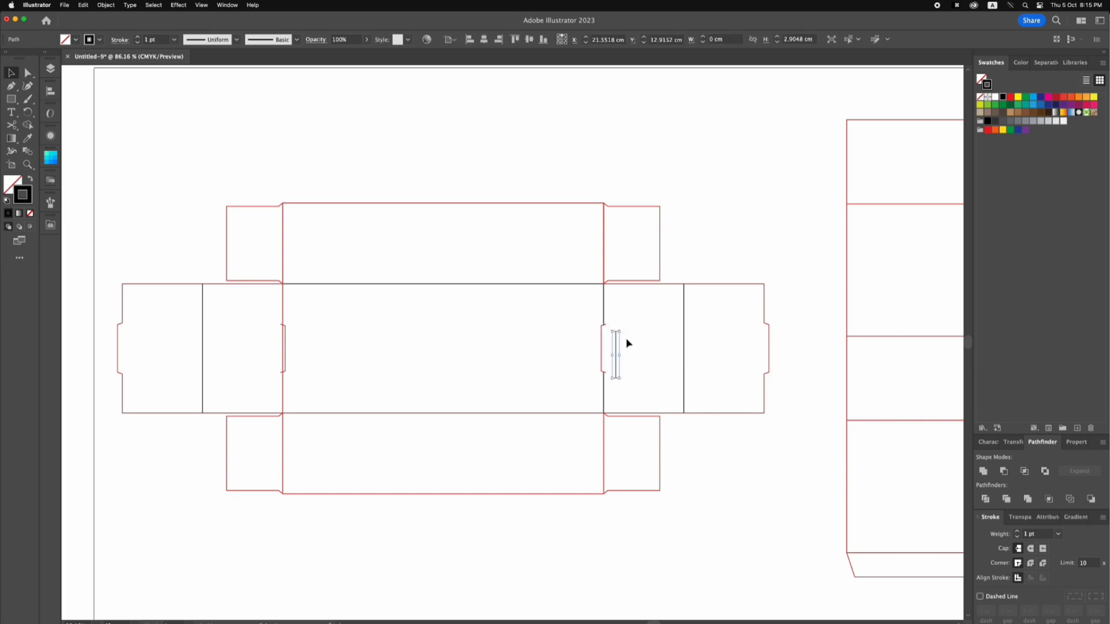
pyautogui.press('BackSpace')
pyautogui.hotkey('ctrl', 'Up')
pyautogui.click(724, 275)
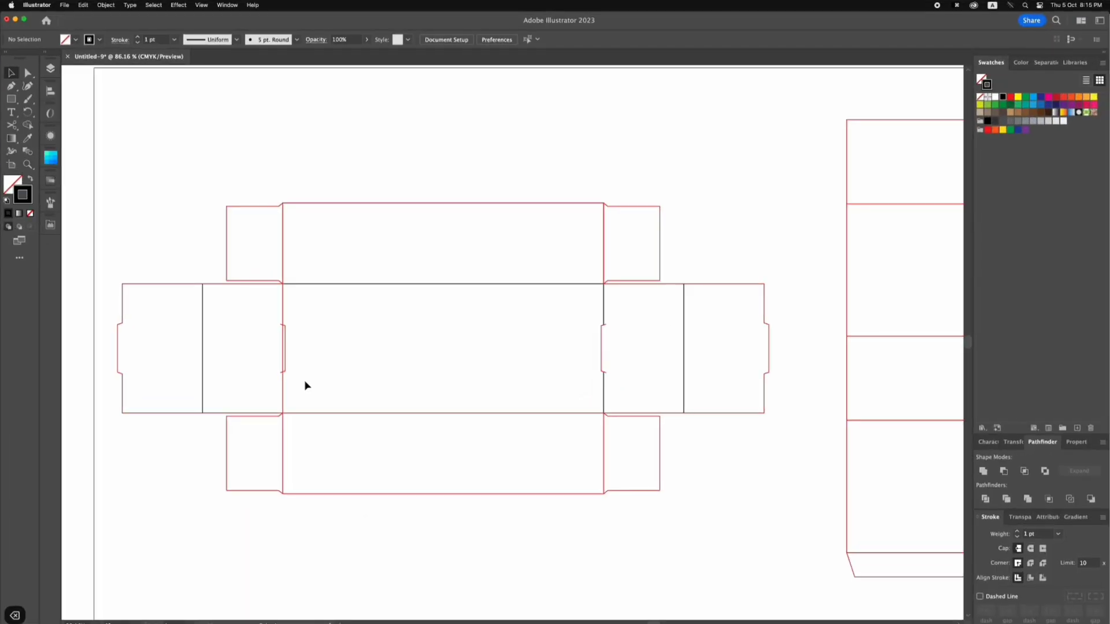
pyautogui.click(283, 341)
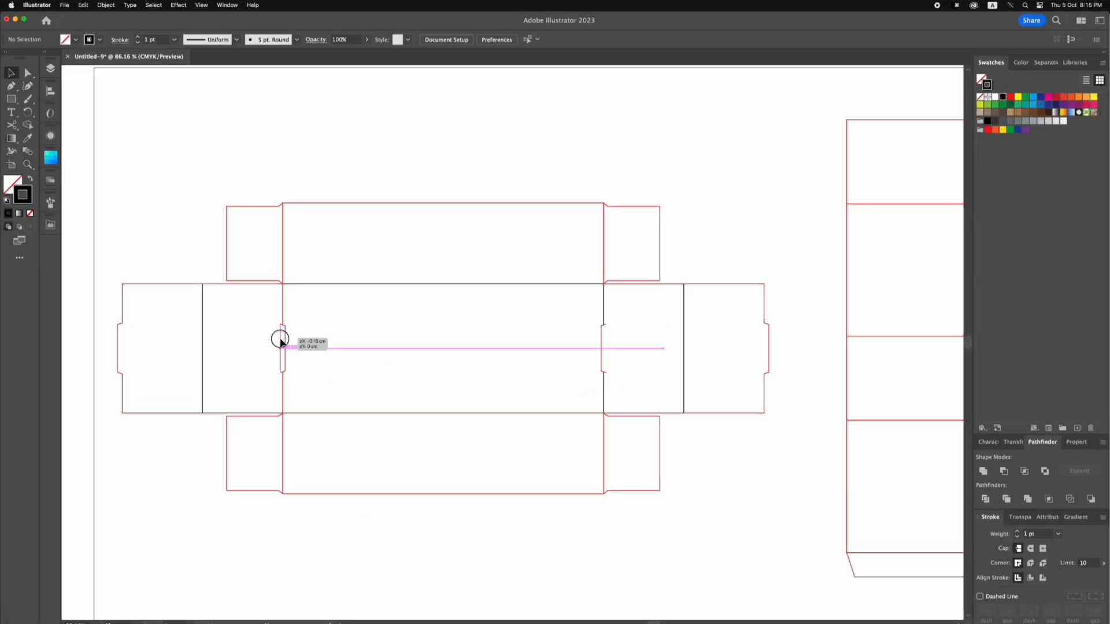
pyautogui.press('BackSpace')
# Give a black stroke to the two fold segments above and below the main panel's left tab slot.
pyautogui.click(282, 317)
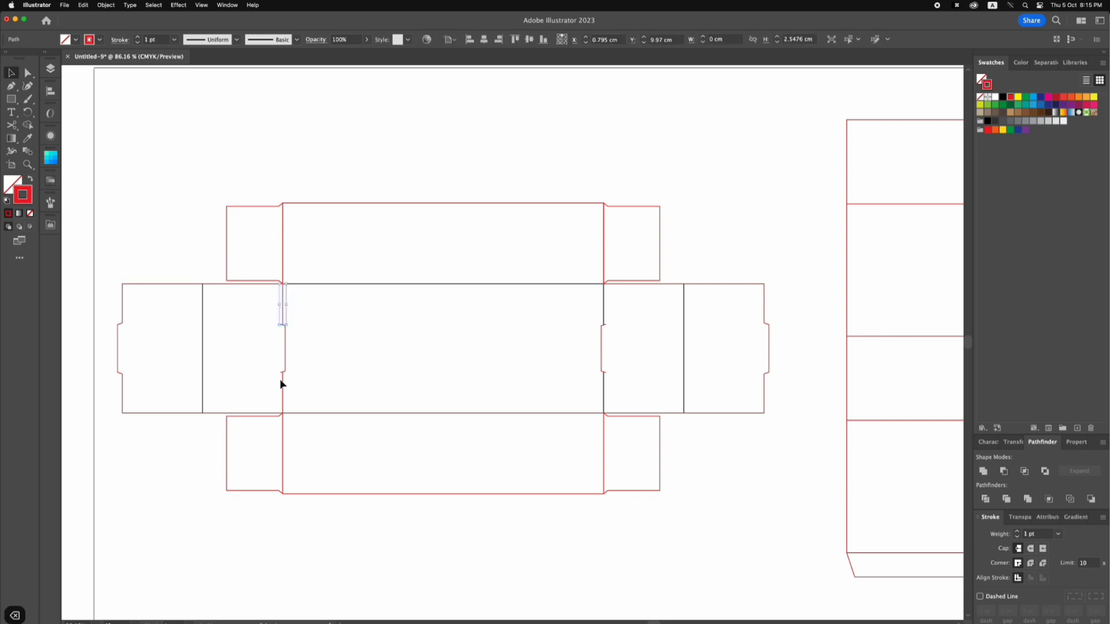
pyautogui.keyDown('shift'); pyautogui.click(282, 381); pyautogui.keyUp('shift')
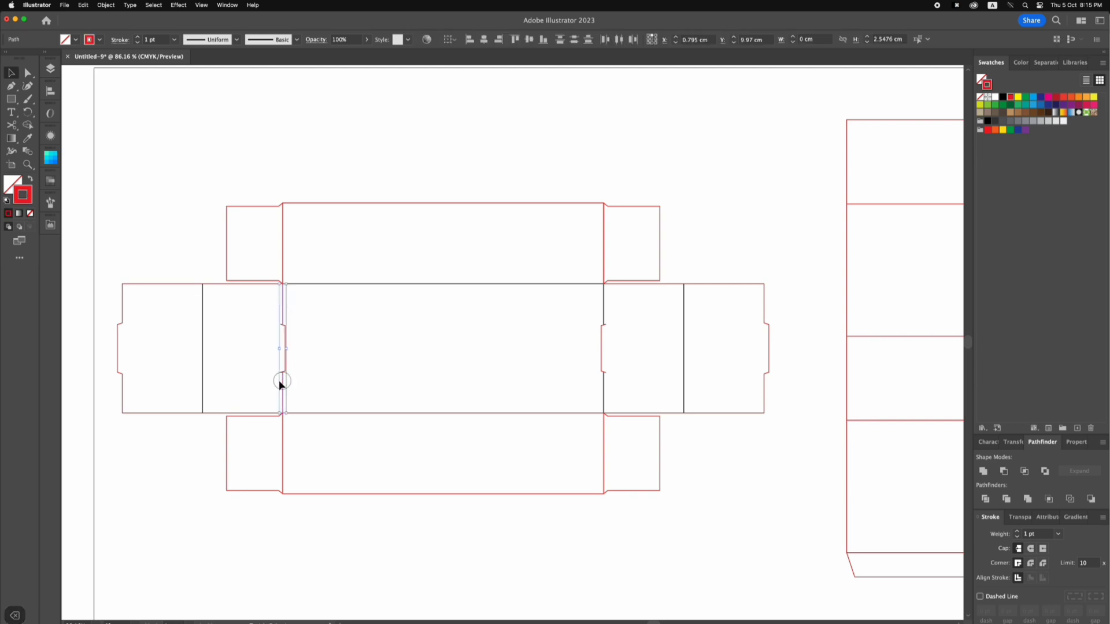
pyautogui.click(1003, 97)
pyautogui.click(687, 254)
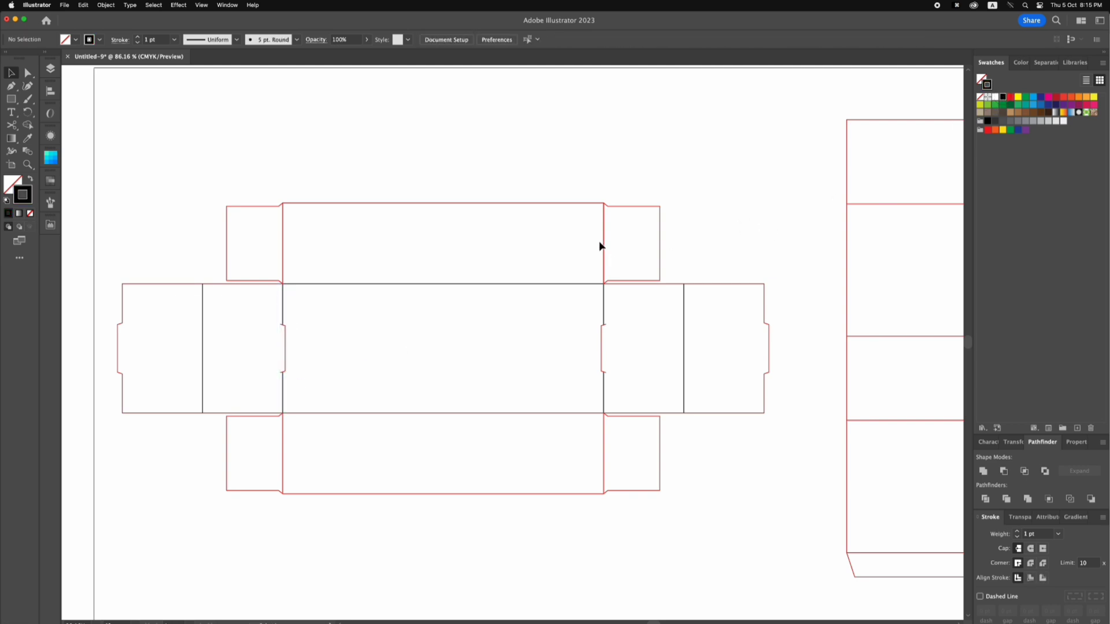
# Delete the overlapping red line along the left edge of the upper panel.
pyautogui.click(282, 243)
pyautogui.click(294, 240)
pyautogui.press('a')
pyautogui.click(284, 242)
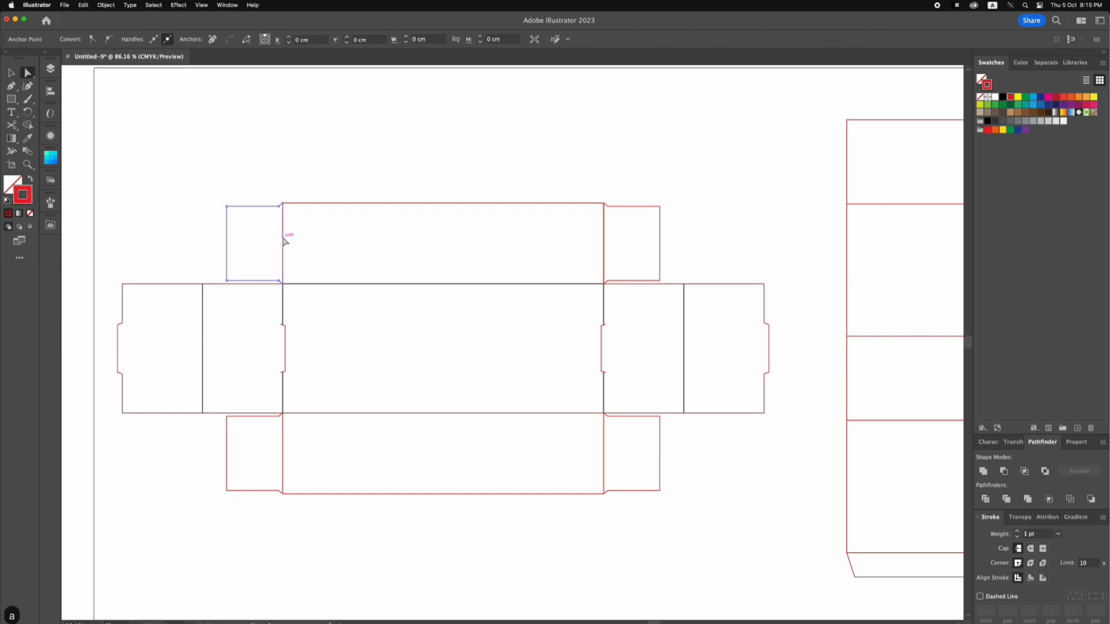
pyautogui.press('BackSpace')
pyautogui.press('v')
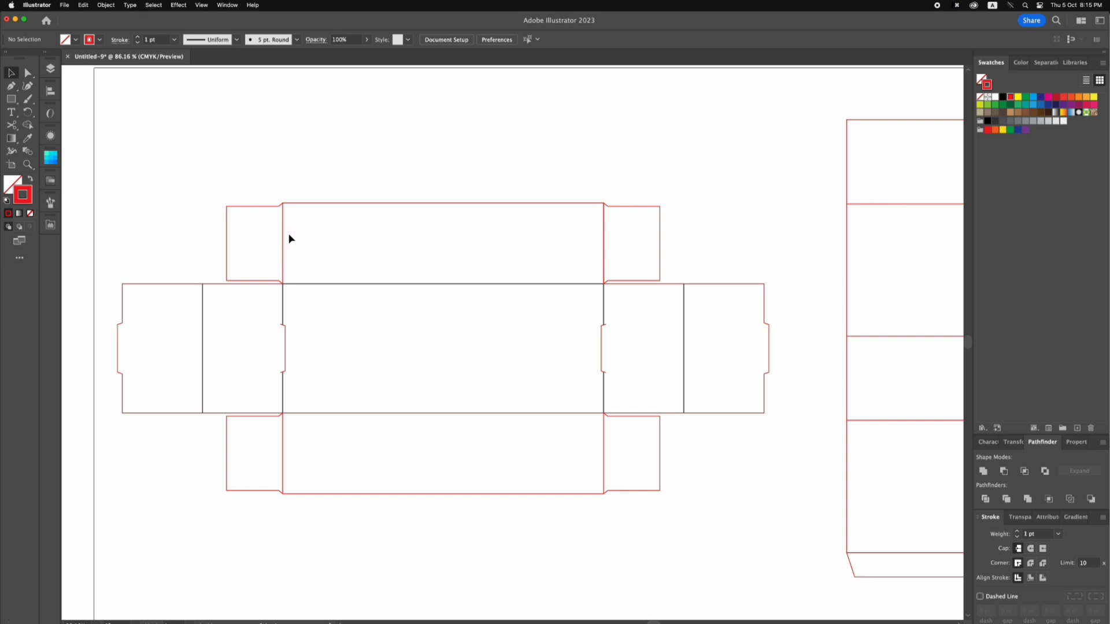
# Unlock all locked objects and check the rectangle that forms the upper panel.
pyautogui.press('alt+super+2')
pyautogui.click(294, 236)
pyautogui.click(282, 230)
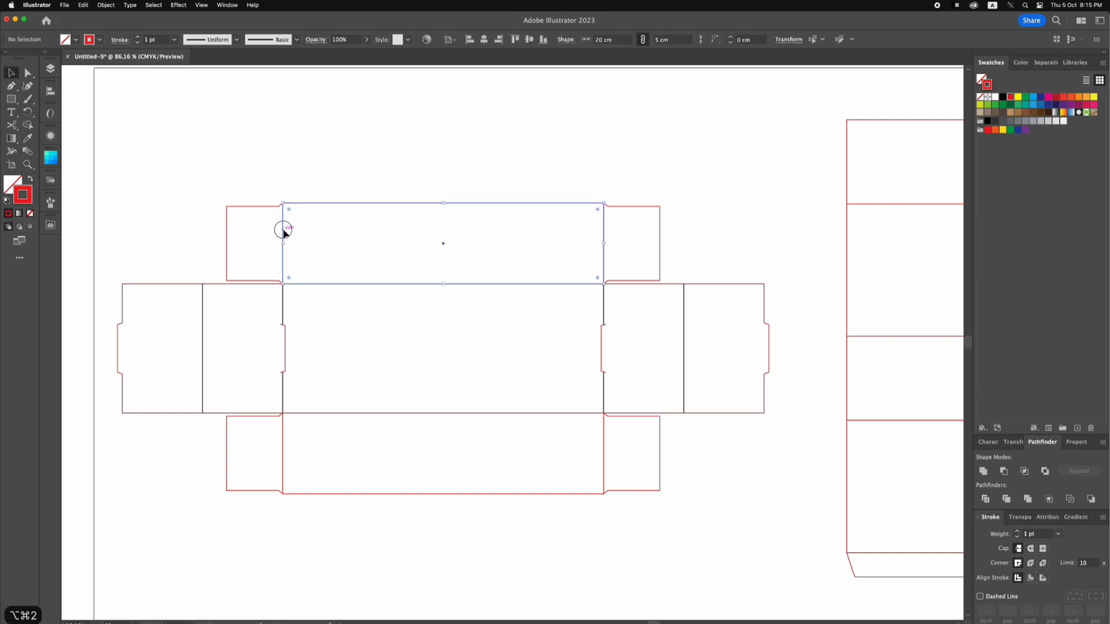
pyautogui.click(414, 164)
pyautogui.press('v')
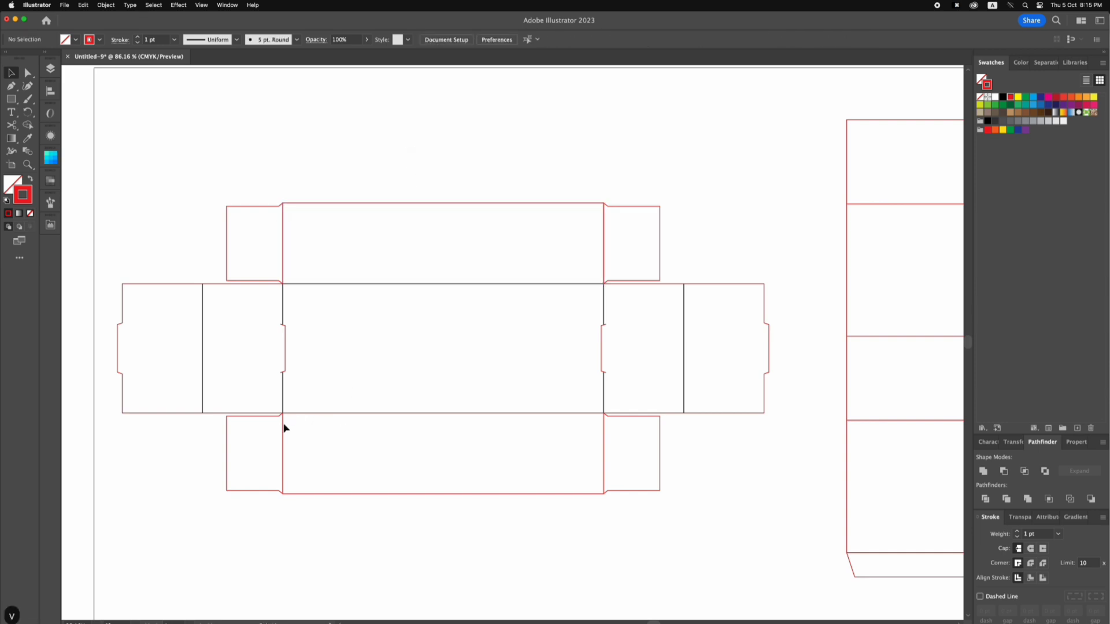
# Give a black stroke to the lower panel's two side fold lines and the fold line joining it to the main panel.
pyautogui.click(284, 429)
pyautogui.click(605, 445)
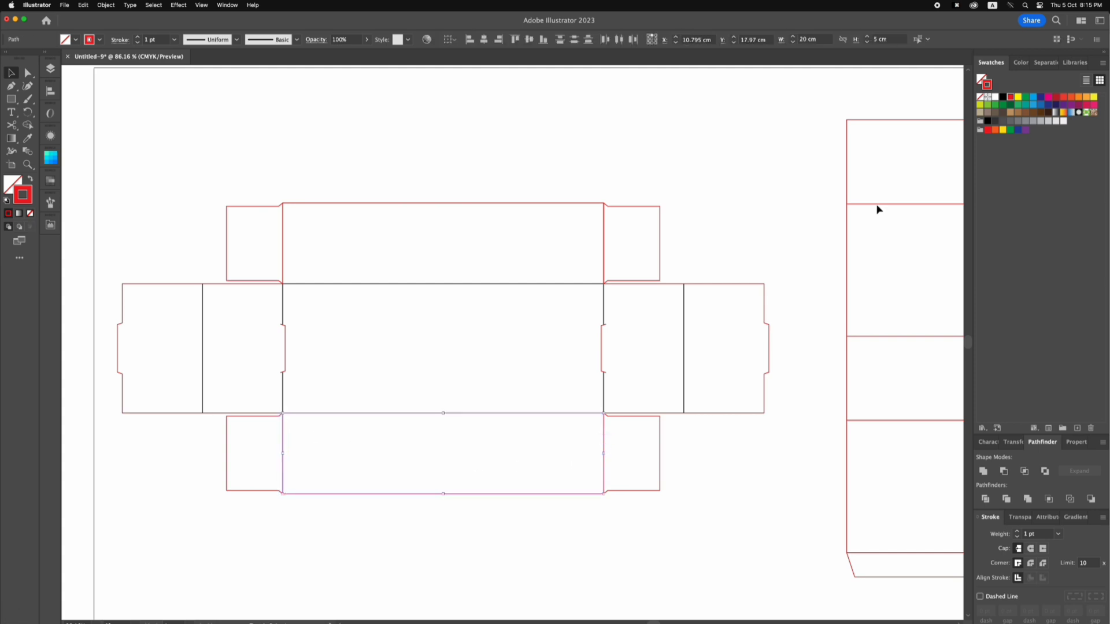
pyautogui.click(1002, 98)
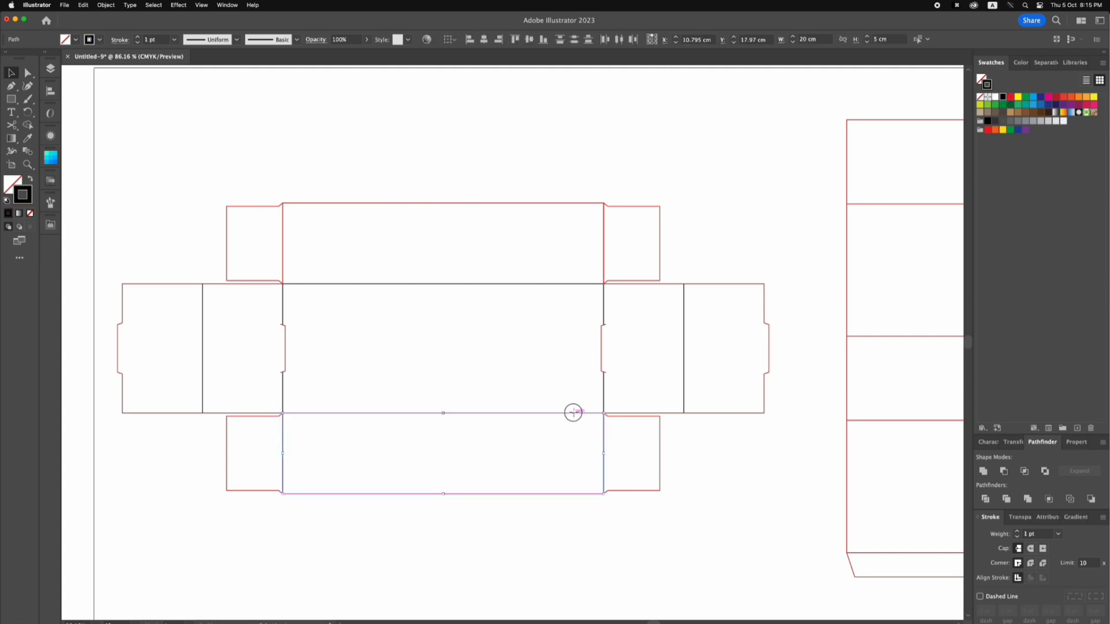
pyautogui.click(572, 412)
pyautogui.click(1004, 98)
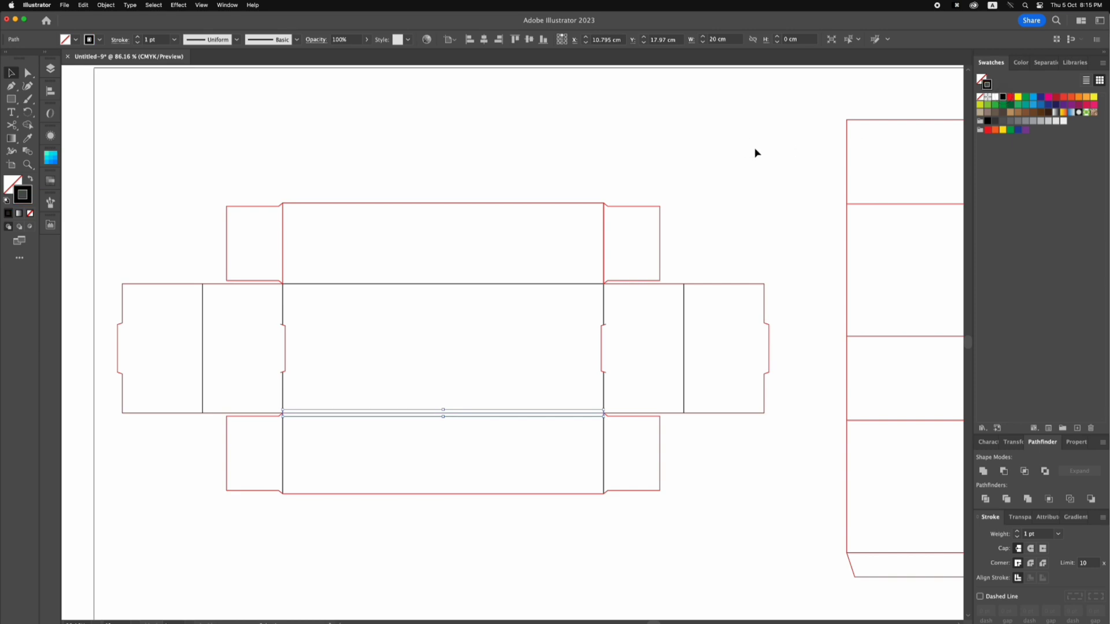
pyautogui.click(755, 153)
# Delete the red left and right edge segments of the upper panel's rectangle.
pyautogui.press('a')
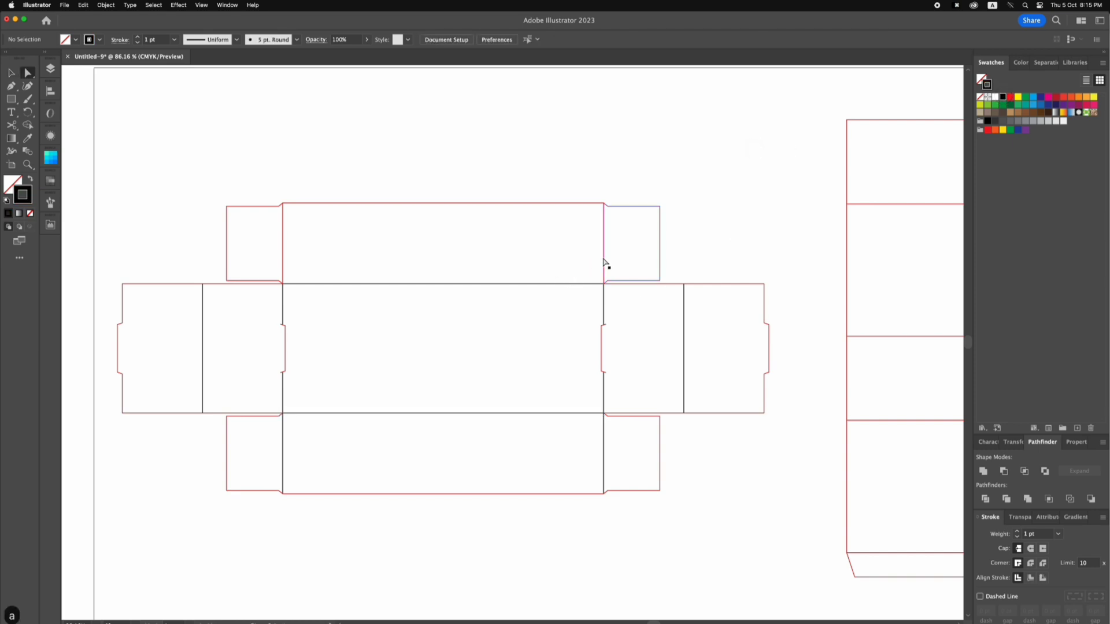
pyautogui.click(604, 262)
pyautogui.click(598, 260)
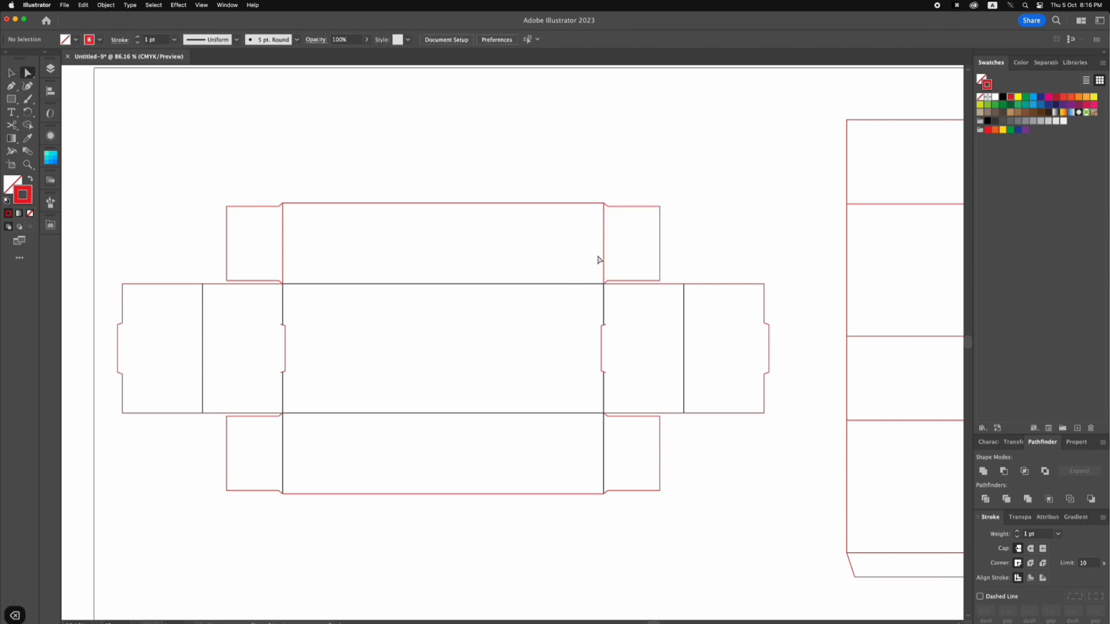
pyautogui.click(602, 255)
pyautogui.press('Delete')
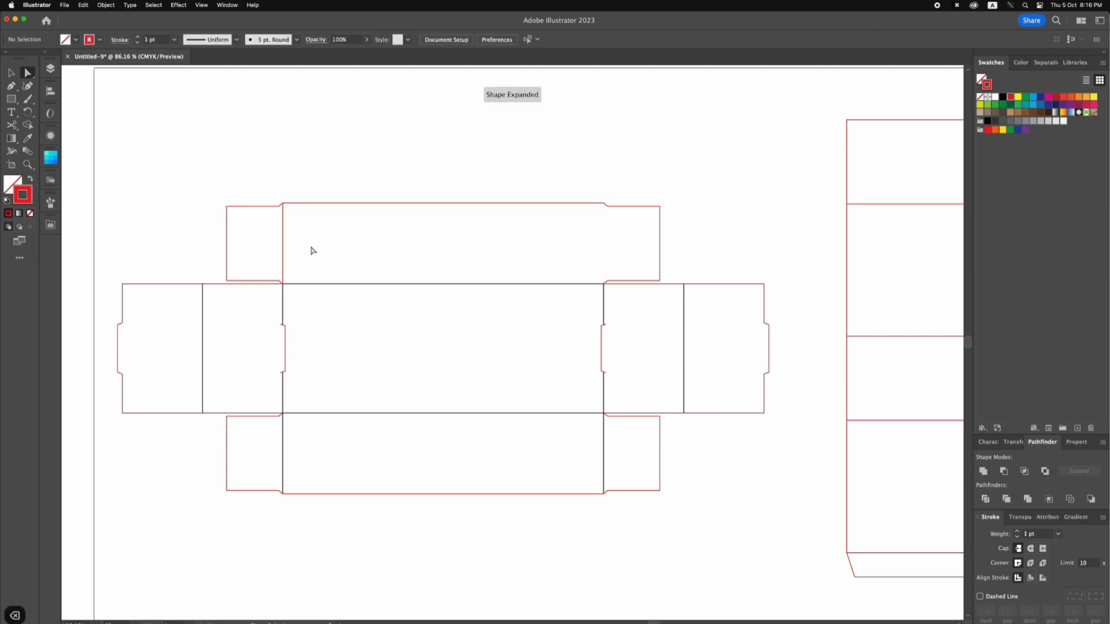
pyautogui.click(284, 243)
pyautogui.press('v')
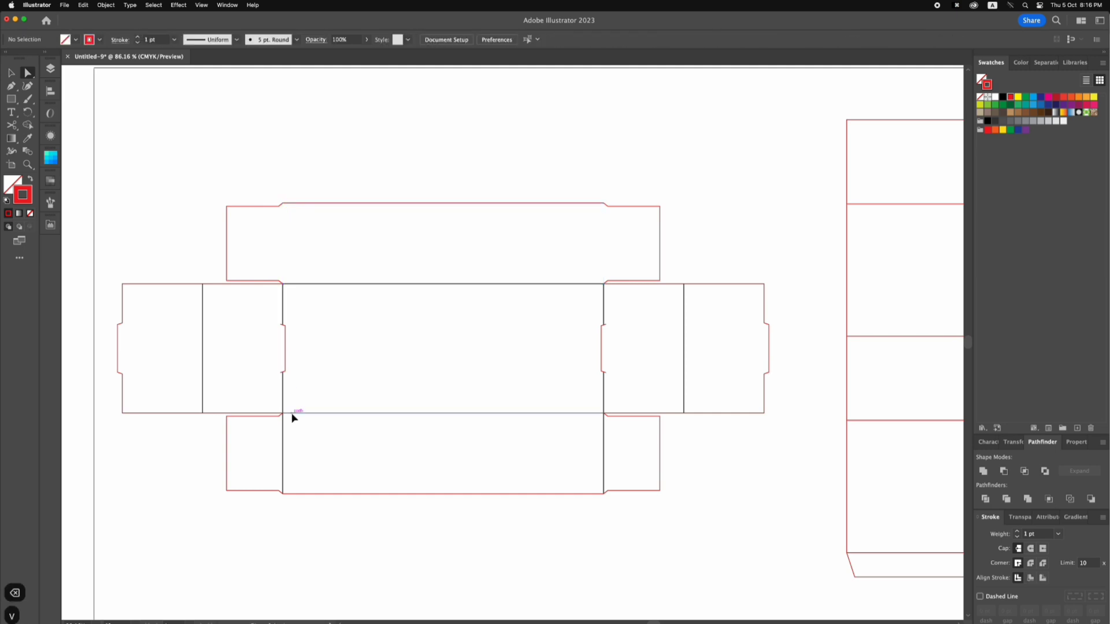
# Duplicate the lower panel's two black side fold lines onto the left and right edges of the upper panel.
pyautogui.click(281, 426)
pyautogui.moveTo(604, 438); pyautogui.dragTo(604, 230)
pyautogui.click(709, 253)
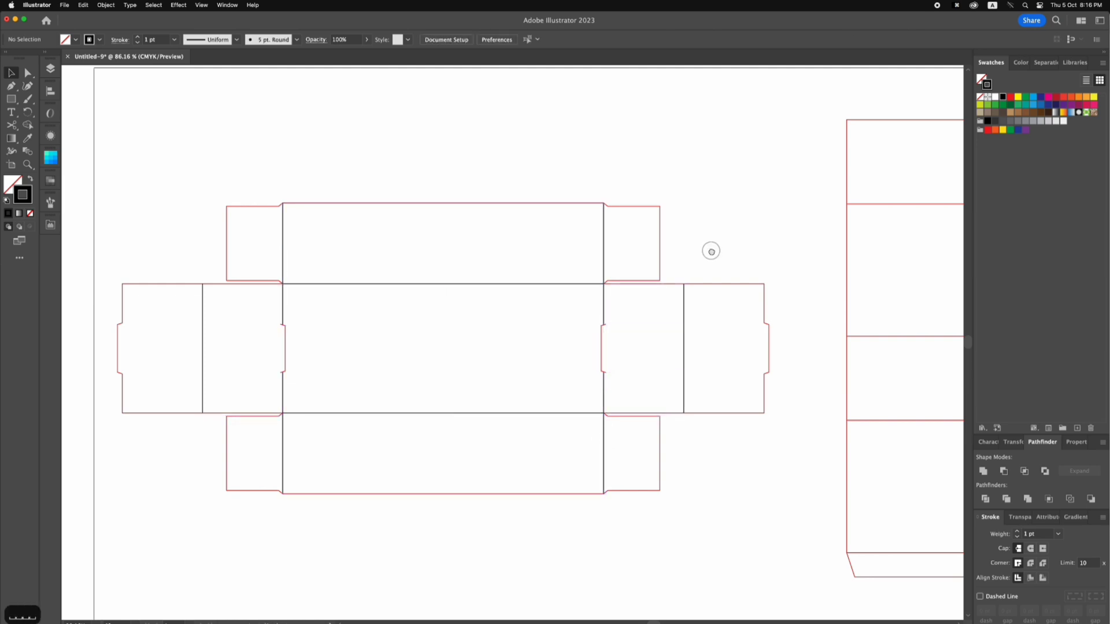
# Select the whole sleeve dieline and convert it to line segments with the Pathfinder Outline operation.
pyautogui.moveTo(711, 250); pyautogui.dragTo(692, 243)
pyautogui.moveTo(808, 240); pyautogui.dragTo(387, 241)
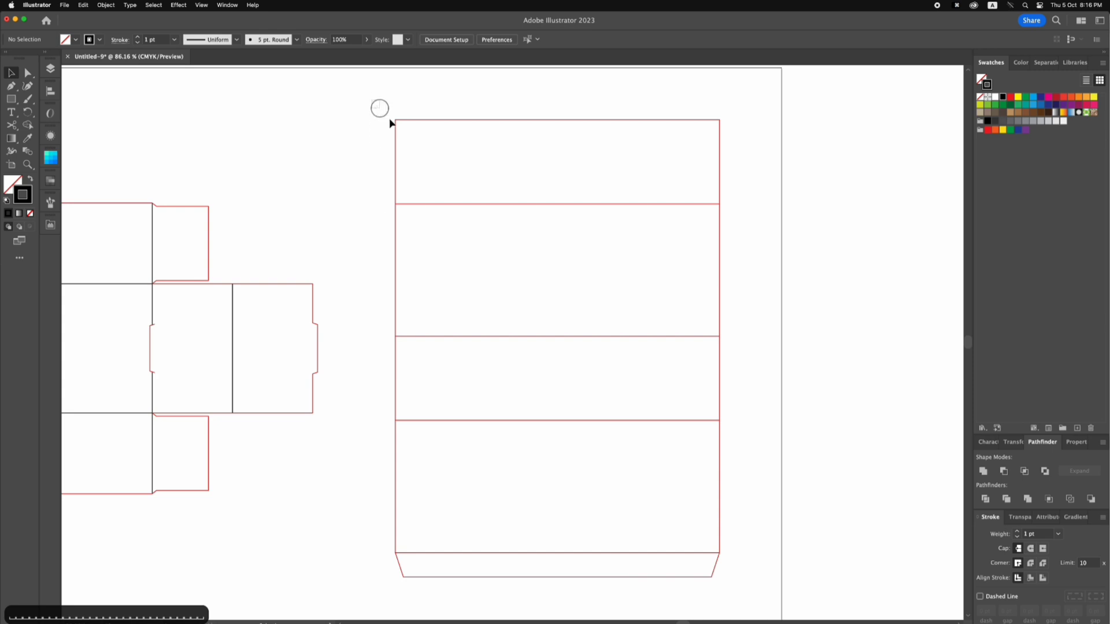
pyautogui.moveTo(391, 123); pyautogui.dragTo(757, 578)
pyautogui.click(1068, 500)
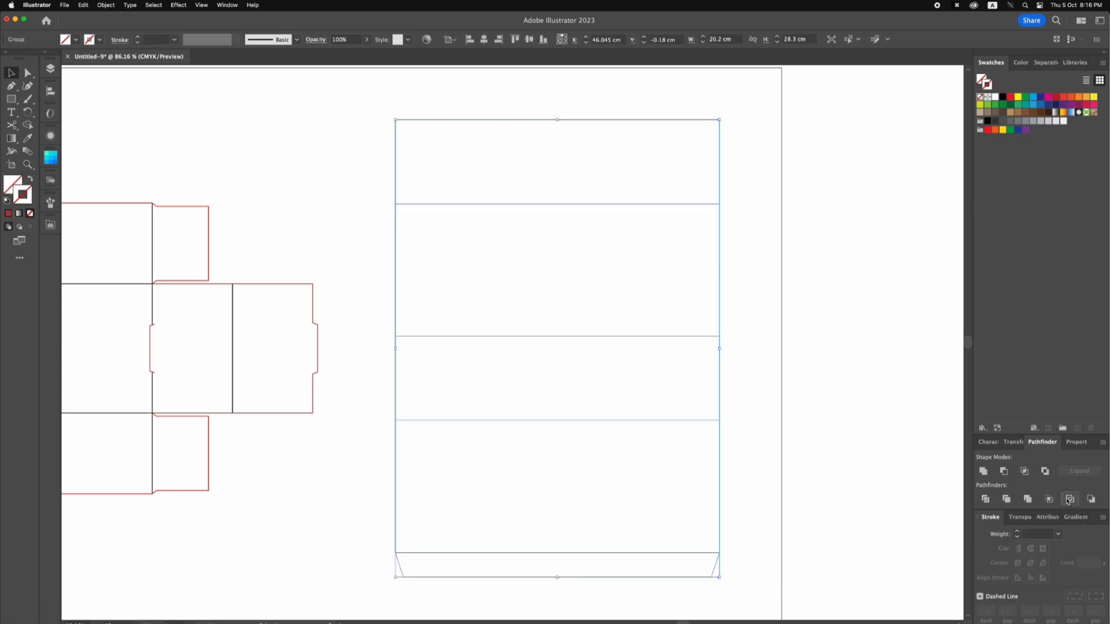
# Apply a red stroke to the outlined sleeve dieline and ungroup it.
pyautogui.click(1010, 97)
pyautogui.rightClick(622, 233)
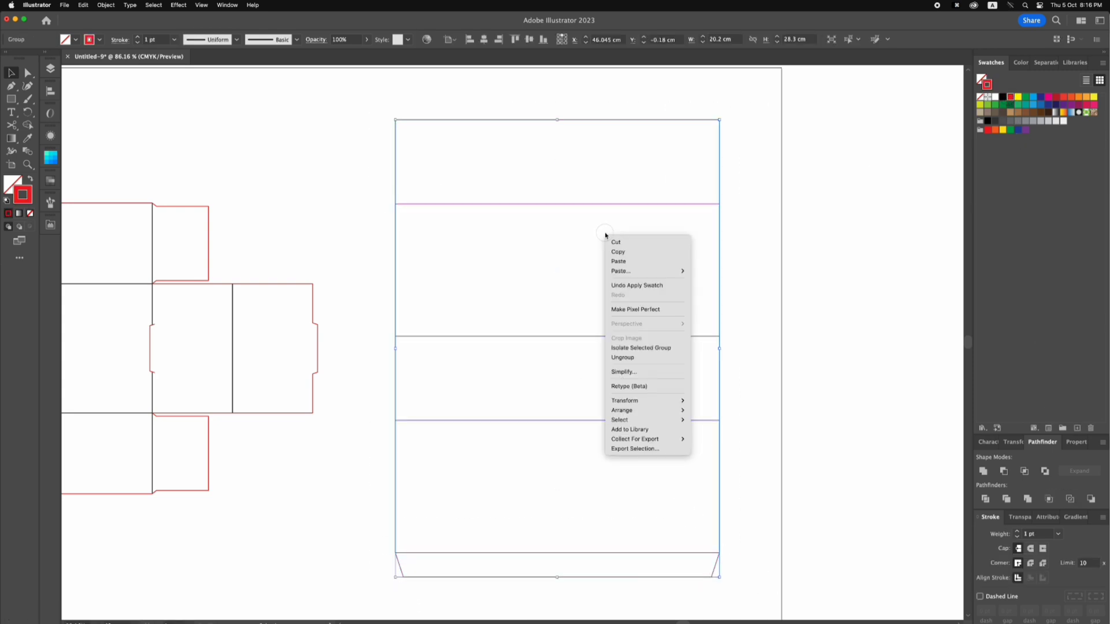
pyautogui.click(621, 357)
pyautogui.click(465, 223)
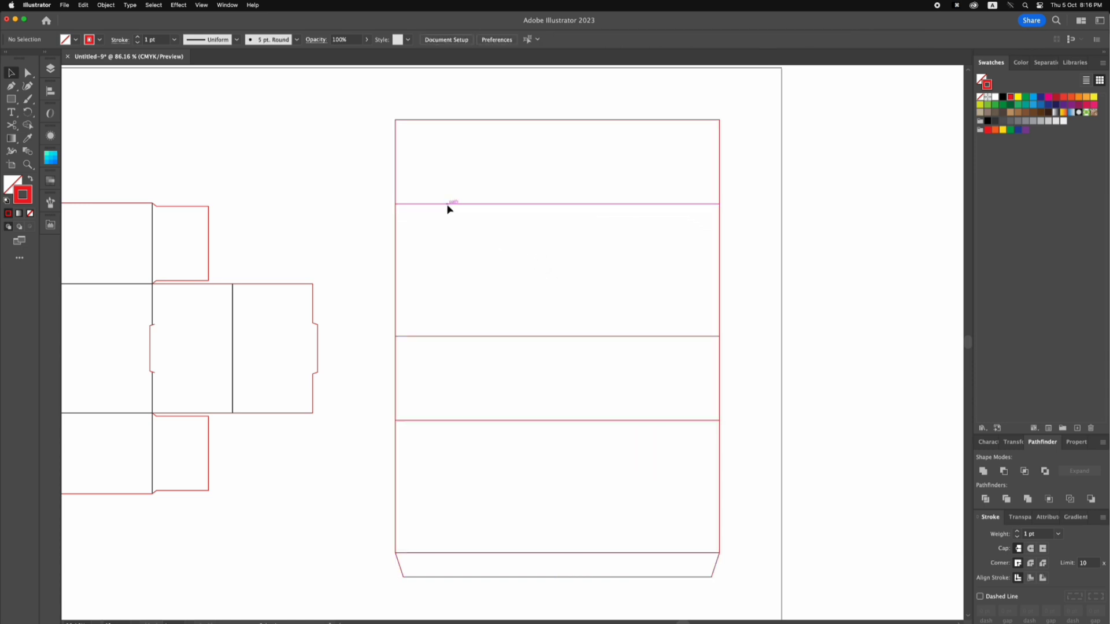
# Select the sleeve's four horizontal fold lines, including the glue flap's, and give them a black stroke.
pyautogui.click(448, 206)
pyautogui.keyDown('shift'); pyautogui.click(500, 421); pyautogui.keyUp('shift')
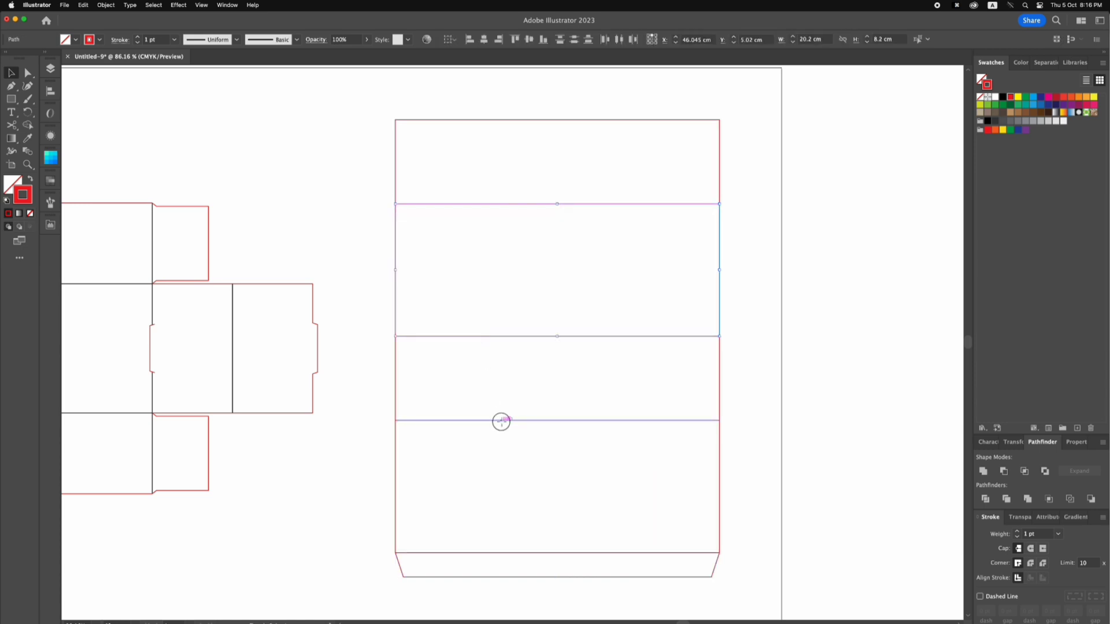
pyautogui.keyDown('shift'); pyautogui.click(542, 552); pyautogui.keyUp('shift')
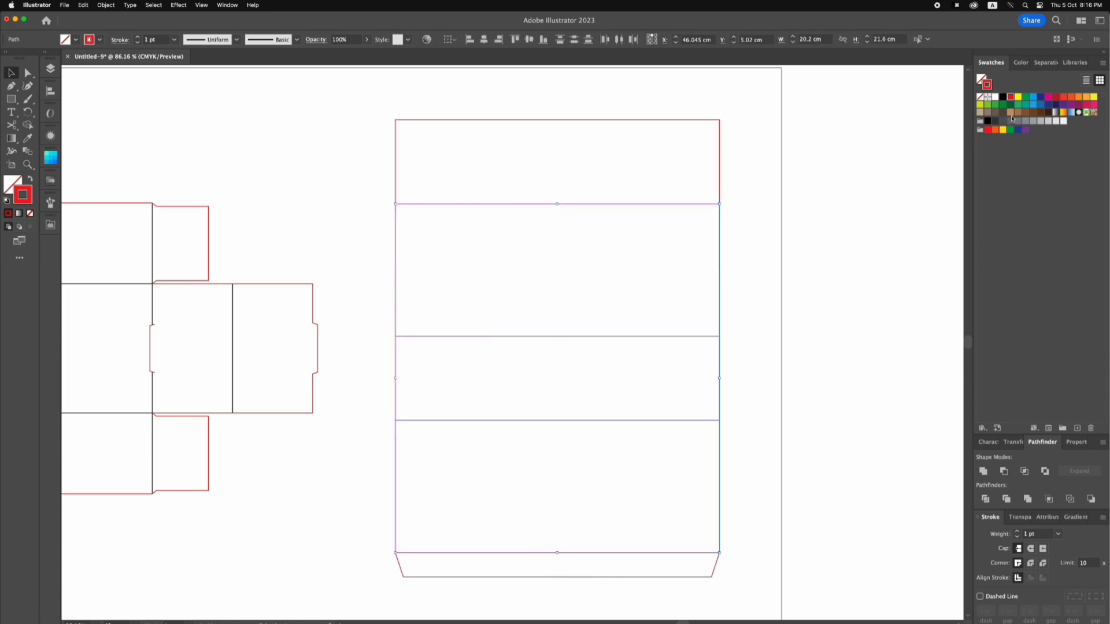
pyautogui.click(1003, 98)
pyautogui.click(778, 255)
# Select all black fold lines of the box and sleeve together and make their strokes dashed with a 12 pt dash.
pyautogui.press('super+0')
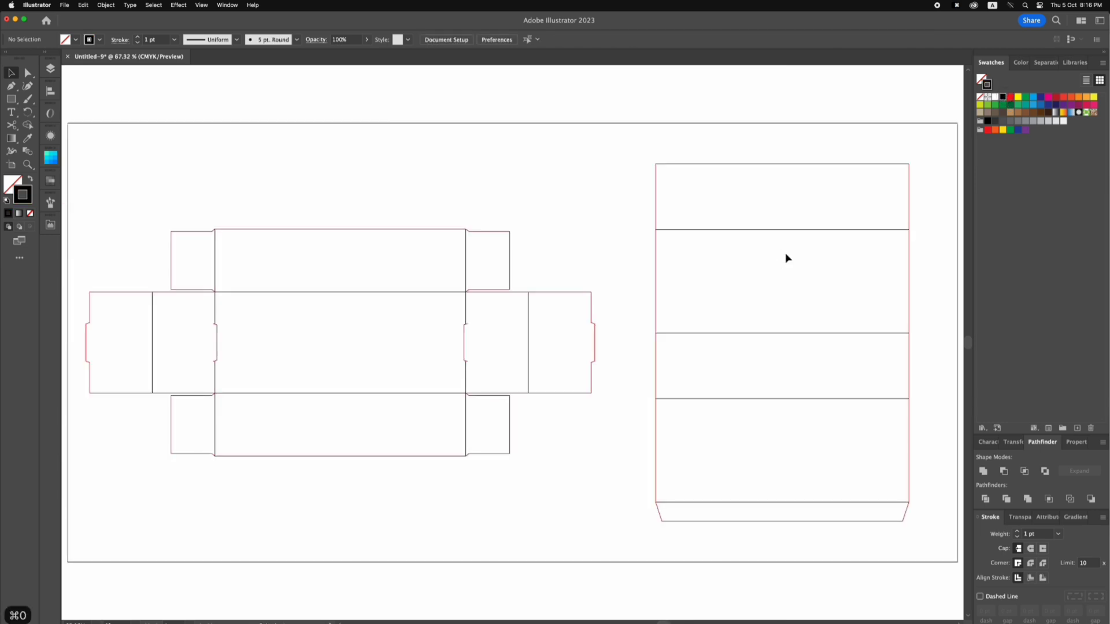
pyautogui.click(527, 40)
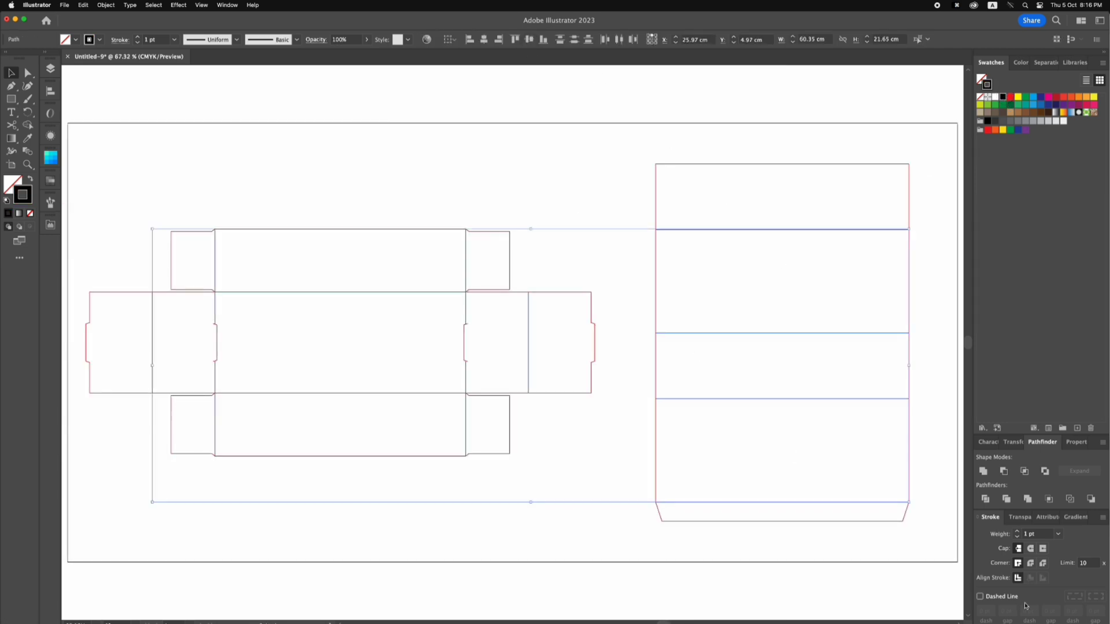
pyautogui.click(980, 597)
pyautogui.click(644, 433)
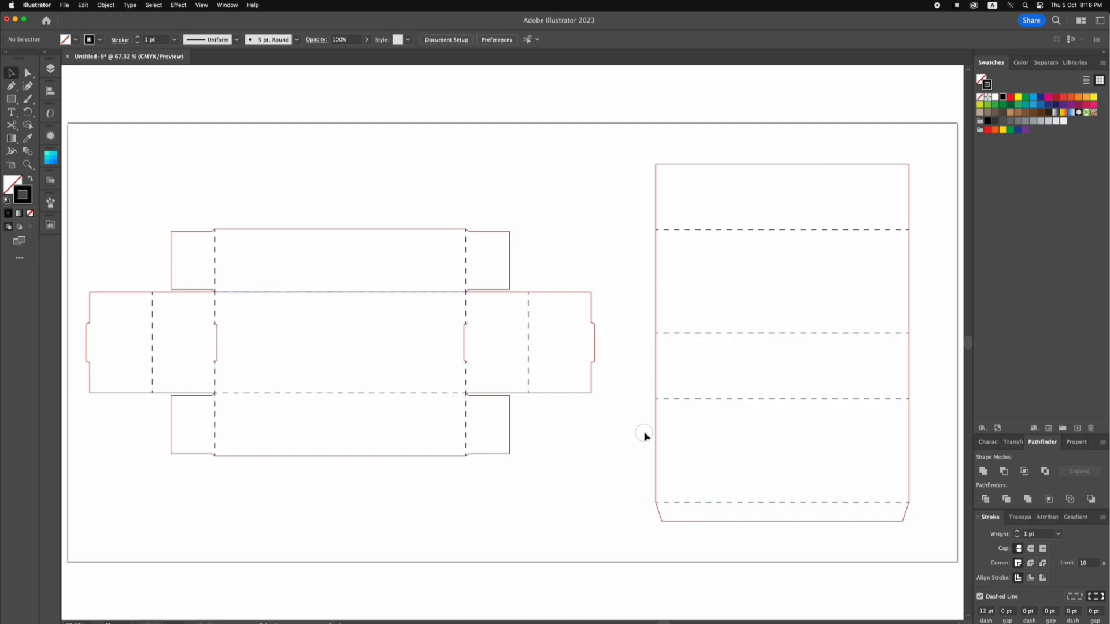
pyautogui.moveTo(587, 440); pyautogui.dragTo(582, 419)
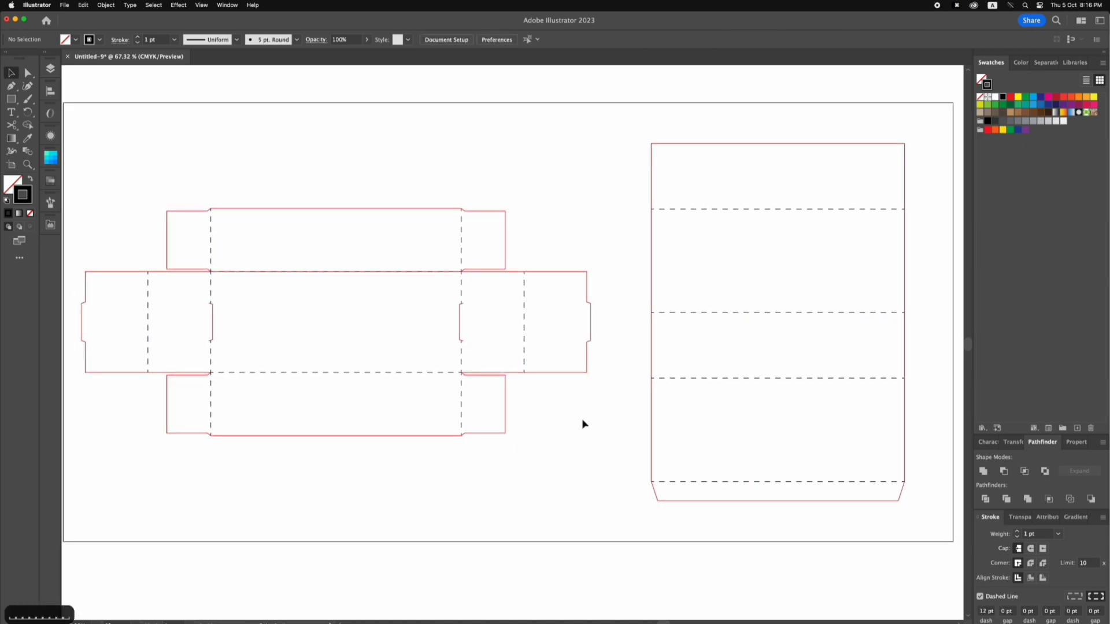
pyautogui.press('super+minus')
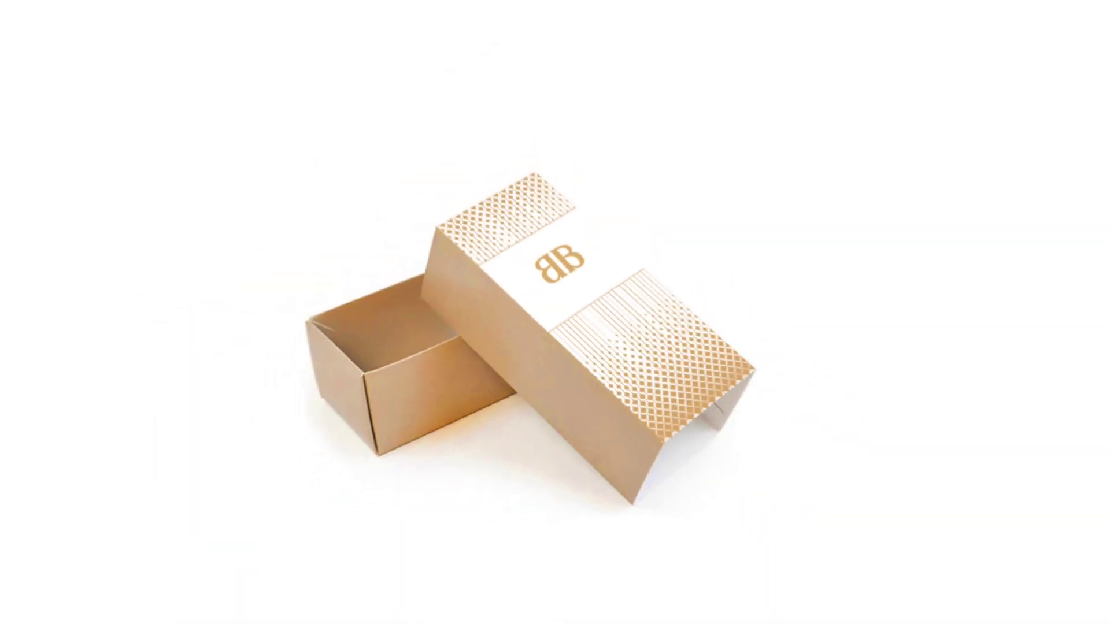